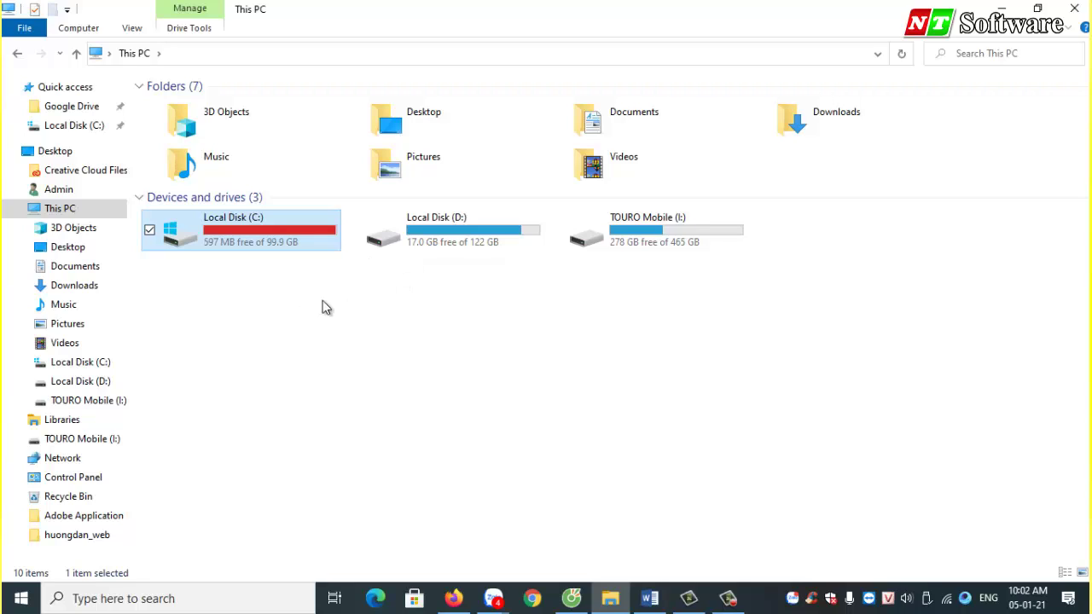
# - Switch to the Word document and highlight the first cleanup method, "Xóa file trong thùng rác"
pyautogui.click(649, 598)
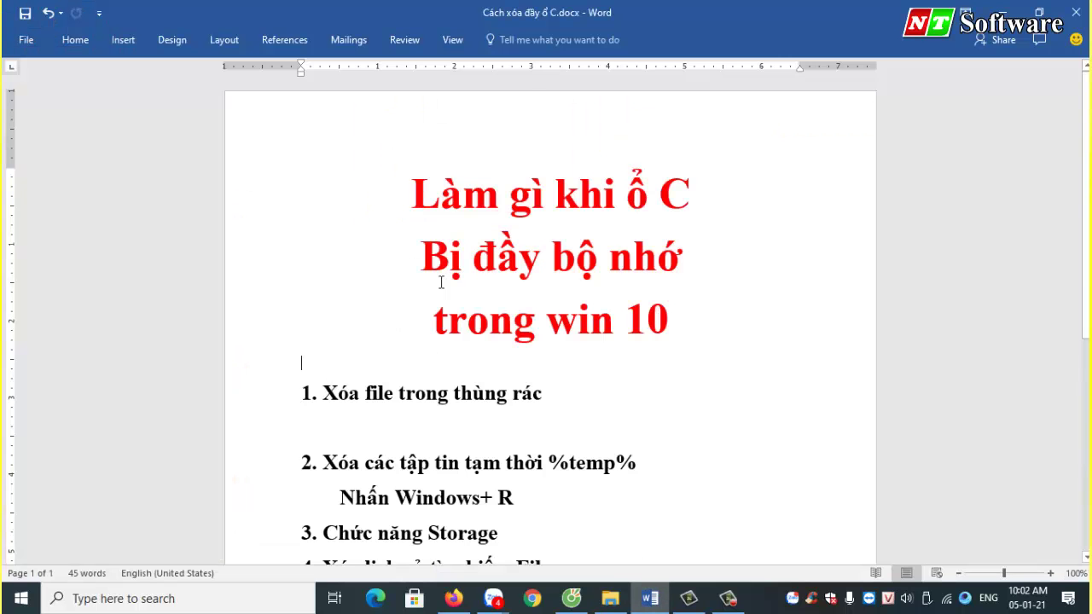
pyautogui.scroll(-2, 438, 302)
pyautogui.moveTo(325, 319); pyautogui.dragTo(554, 317)
pyautogui.click(332, 348)
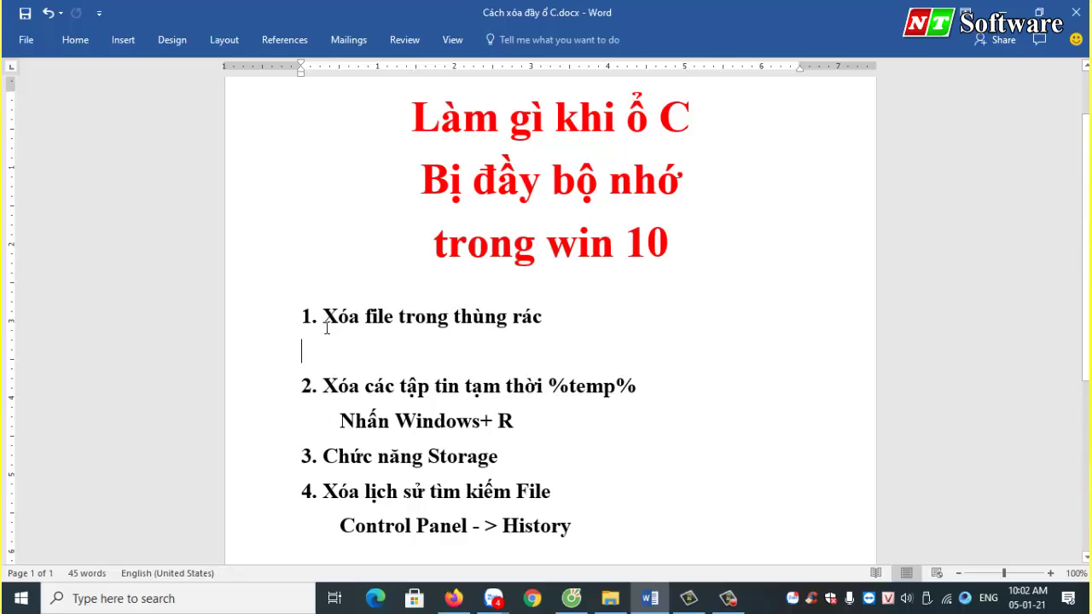
pyautogui.moveTo(341, 319); pyautogui.dragTo(543, 317)
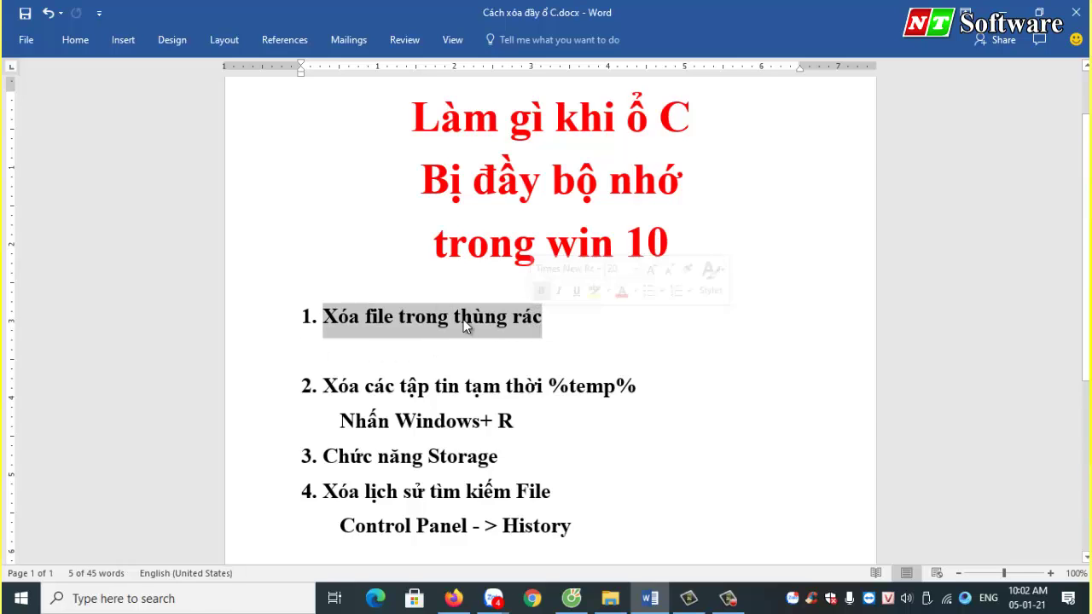
# - Go to the desktop and check the Recycle Bin for files to empty, and close its window
pyautogui.press('super+d')
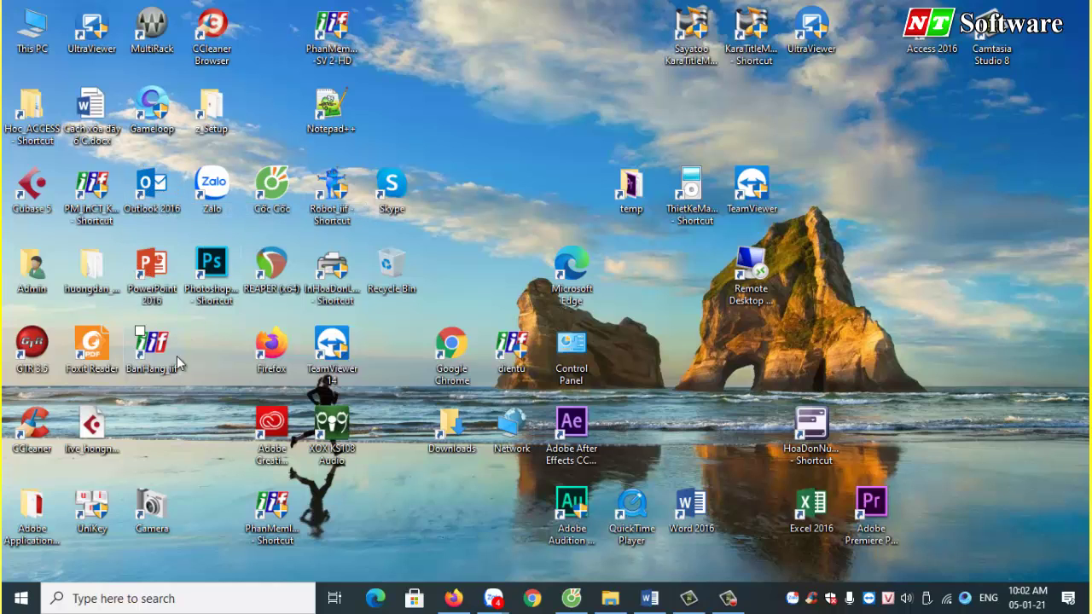
pyautogui.rightClick(408, 272)
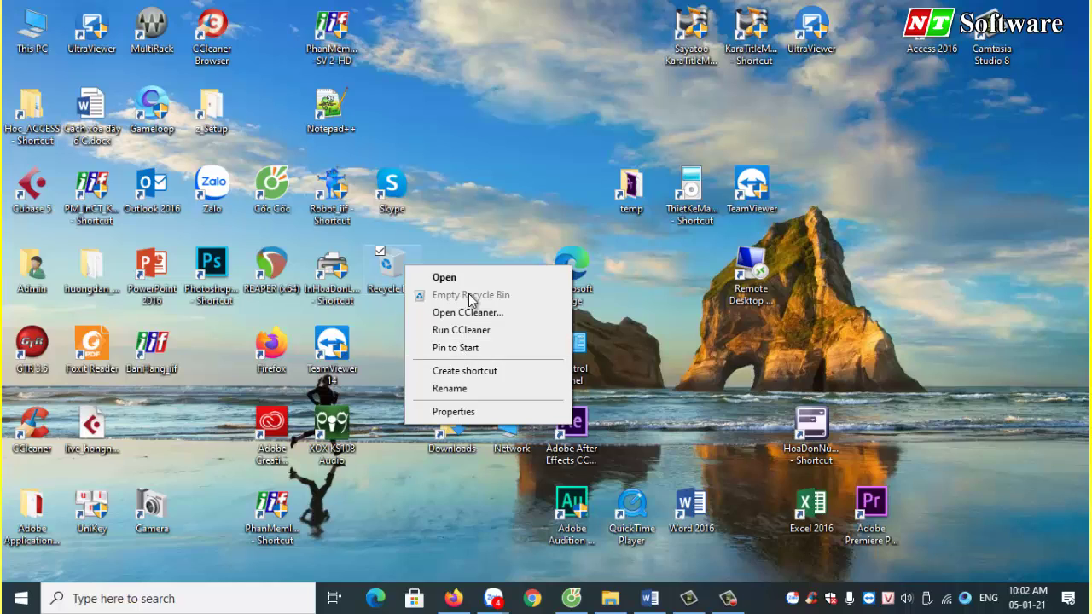
pyautogui.doubleClick(394, 283)
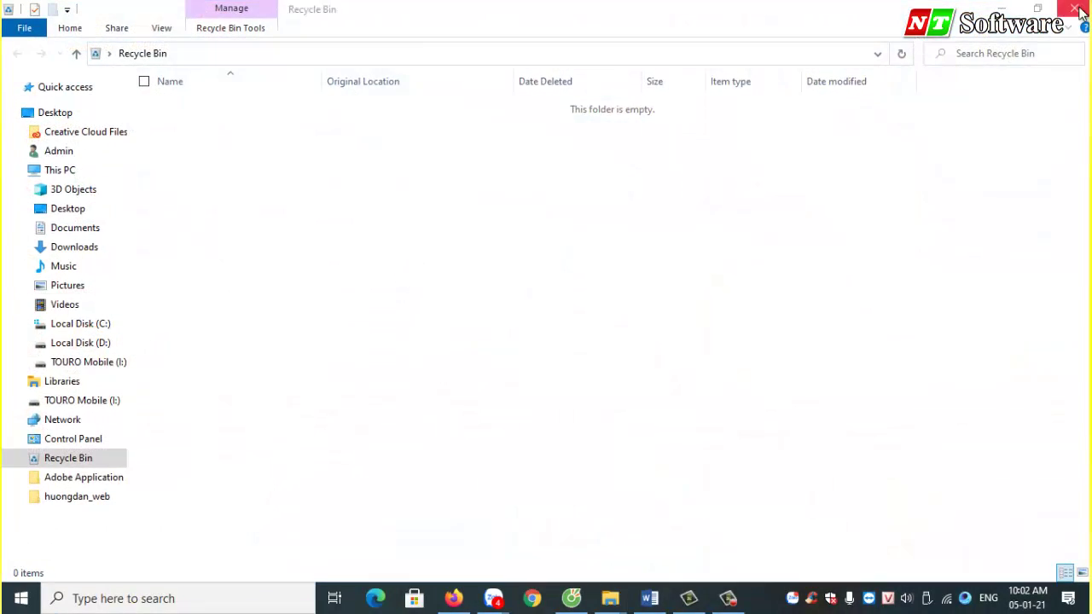
pyautogui.click(1074, 9)
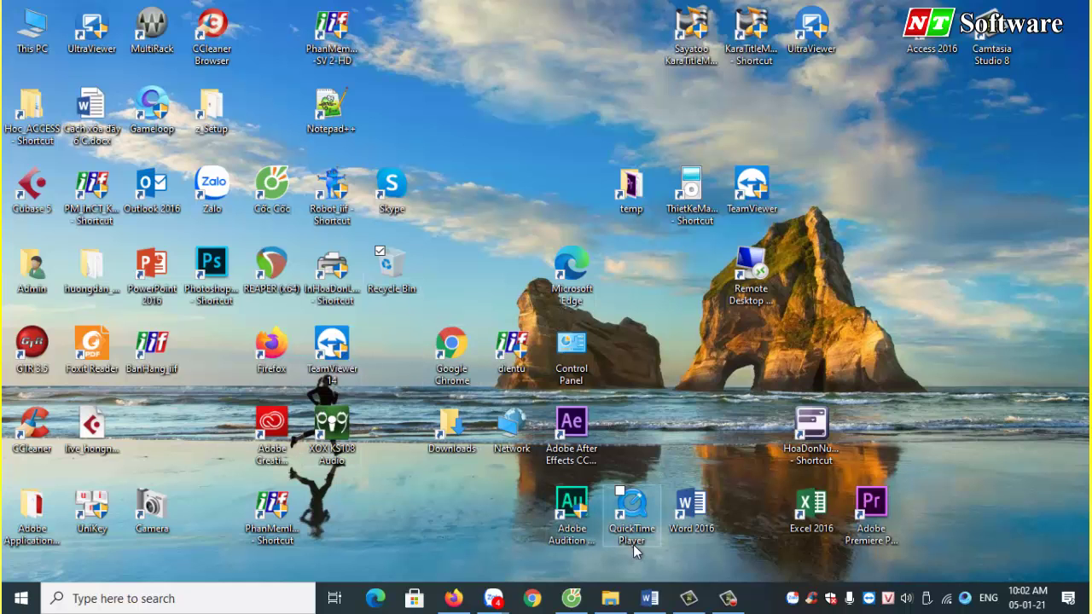
# - Copy %temp% from the second method in the Word document and run it to open the Temp folder
pyautogui.click(648, 599)
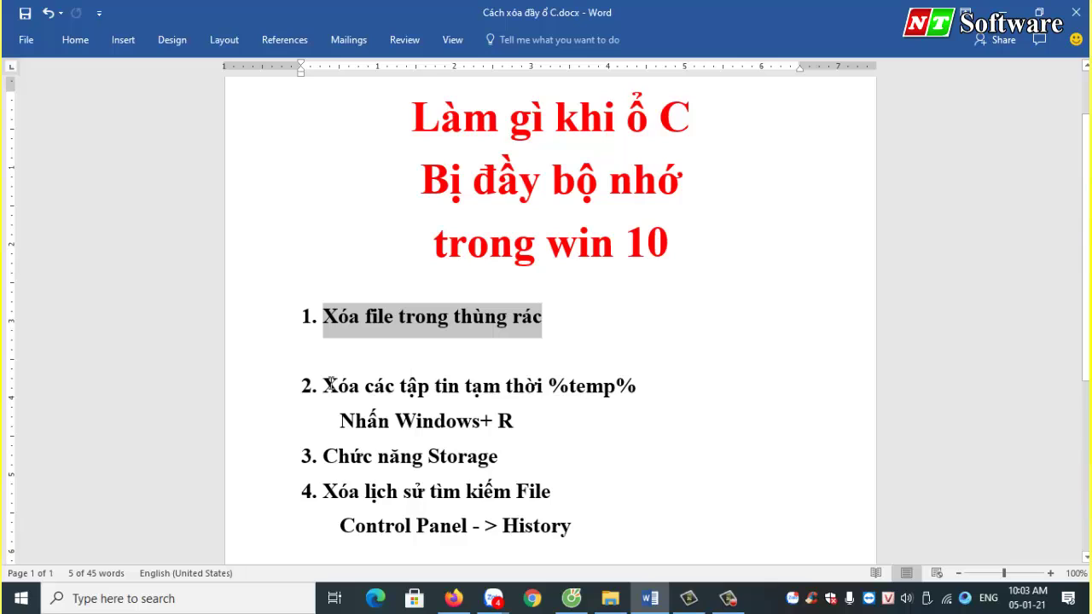
pyautogui.moveTo(328, 386); pyautogui.dragTo(640, 389)
pyautogui.hotkey('ctrl', 'c')
pyautogui.click(529, 418)
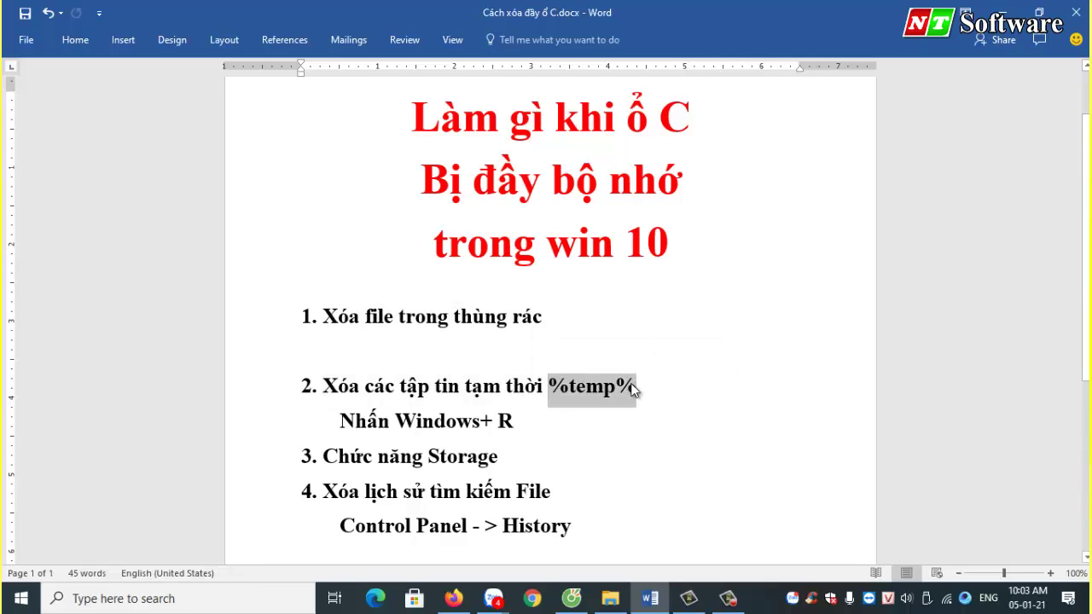
pyautogui.press('super+r')
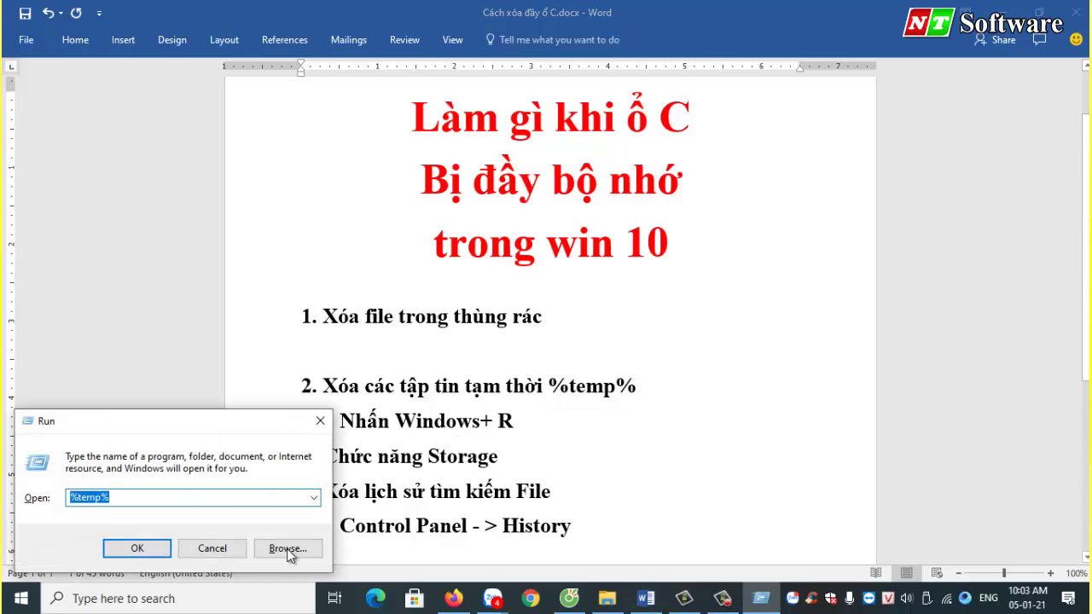
pyautogui.press('BackSpace')
pyautogui.hotkey('ctrl', 'v')
pyautogui.click(137, 547)
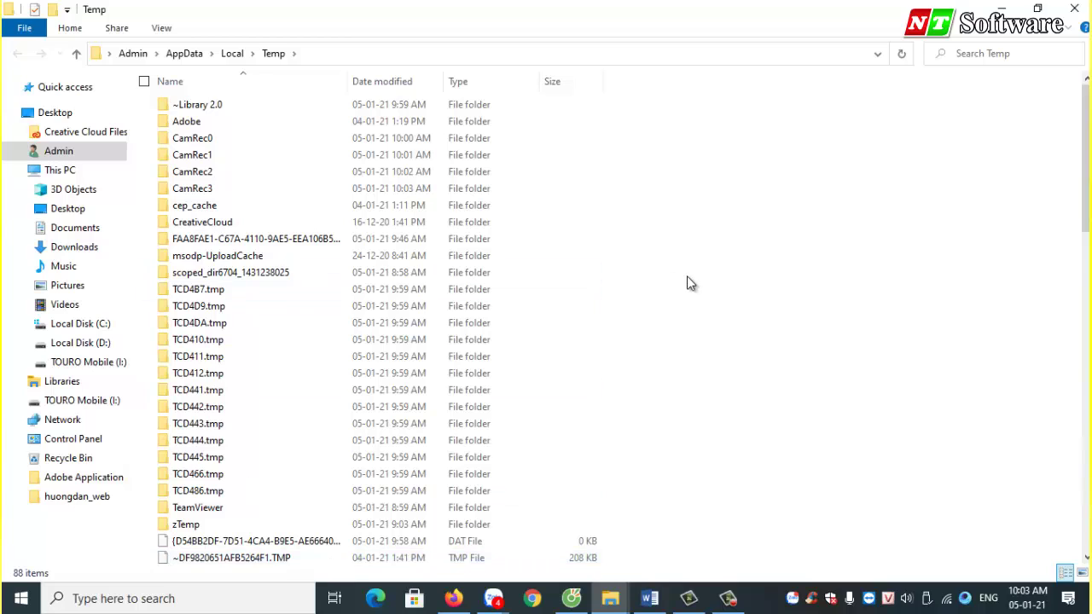
# - Look through the Temp folder and delete all of its files and folders
pyautogui.scroll(-18, 686, 282)
pyautogui.scroll(5, 687, 275)
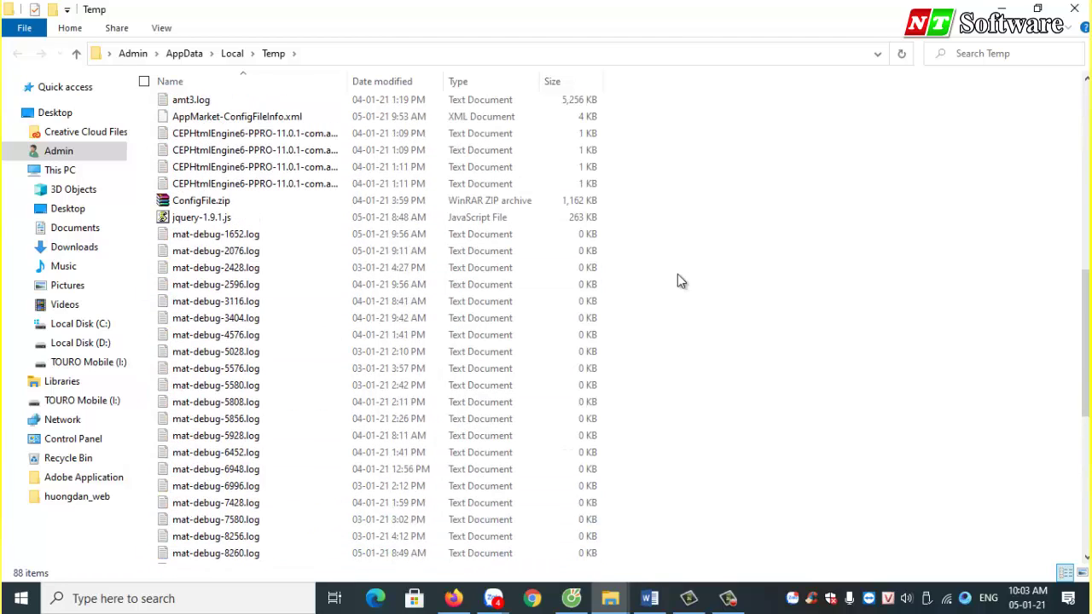
pyautogui.click(265, 207)
pyautogui.scroll(3, 265, 208)
pyautogui.scroll(4, 266, 209)
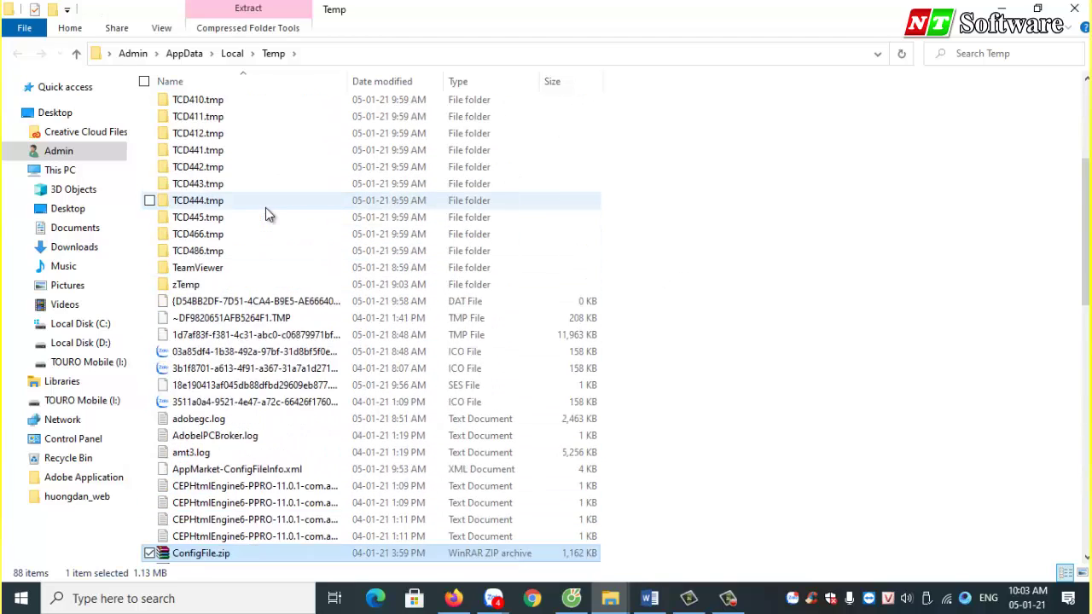
pyautogui.scroll(-3, 266, 209)
pyautogui.scroll(8, 265, 209)
pyautogui.hotkey('ctrl', 'a')
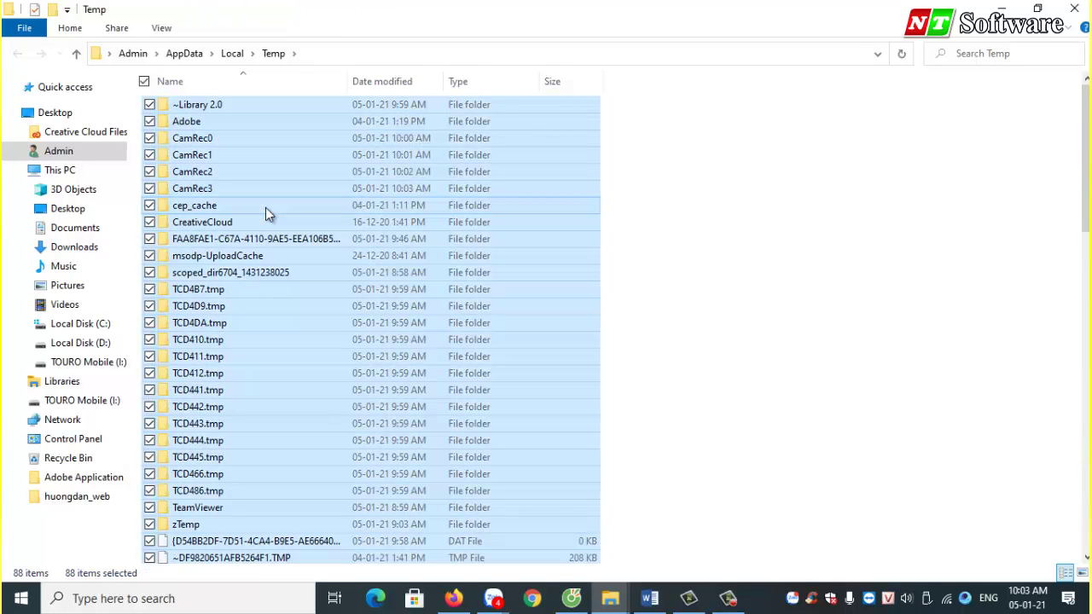
pyautogui.press('Delete')
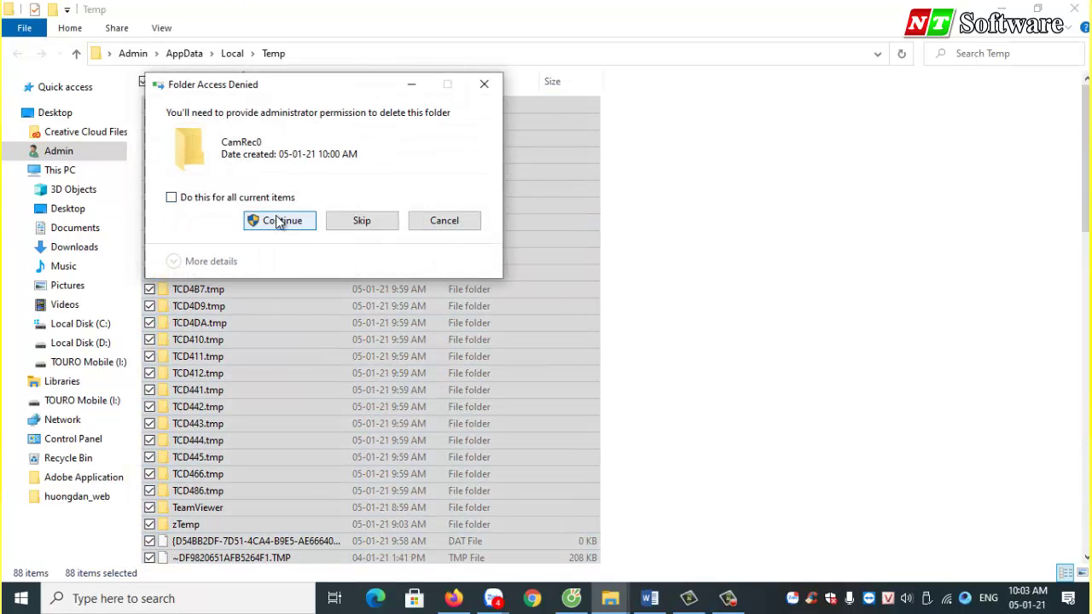
# - Continue the Temp deletion with administrator permission and retry the access-denied folders, applying the choice to all current items
pyautogui.click(295, 222)
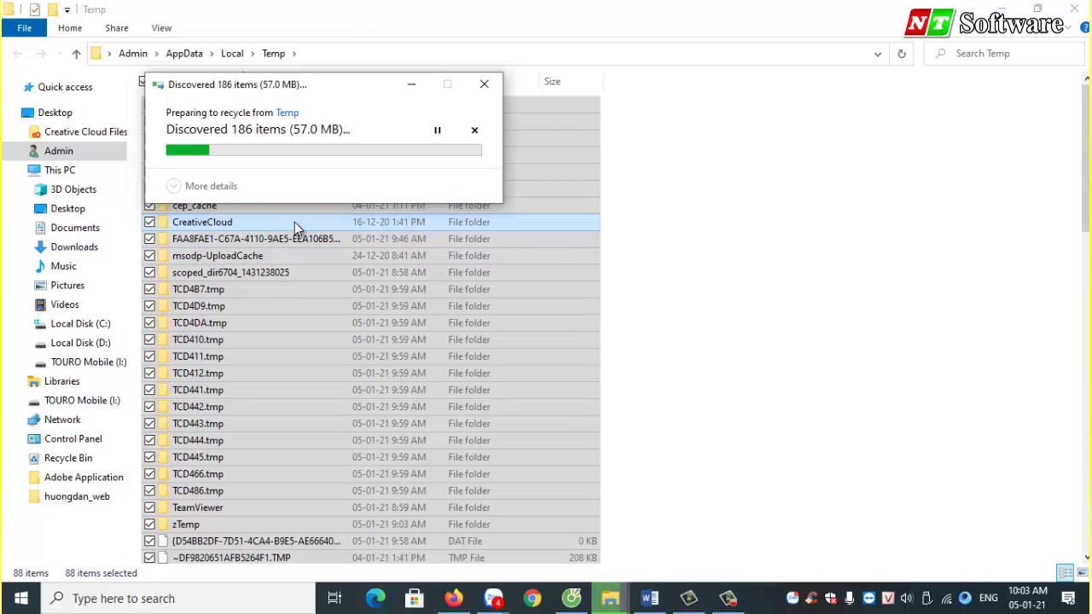
pyautogui.click(280, 256)
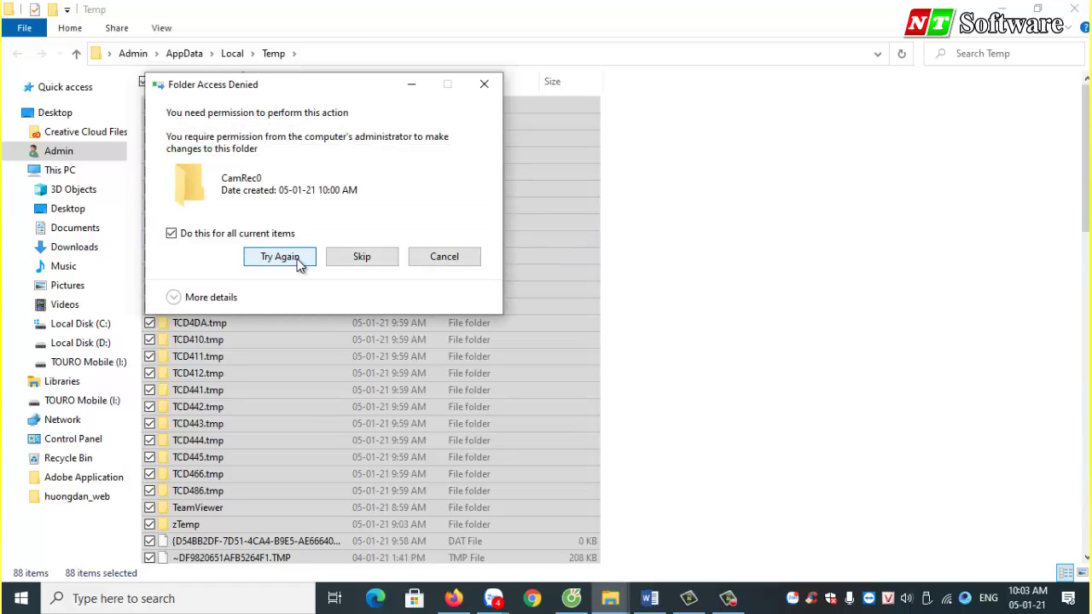
pyautogui.click(298, 264)
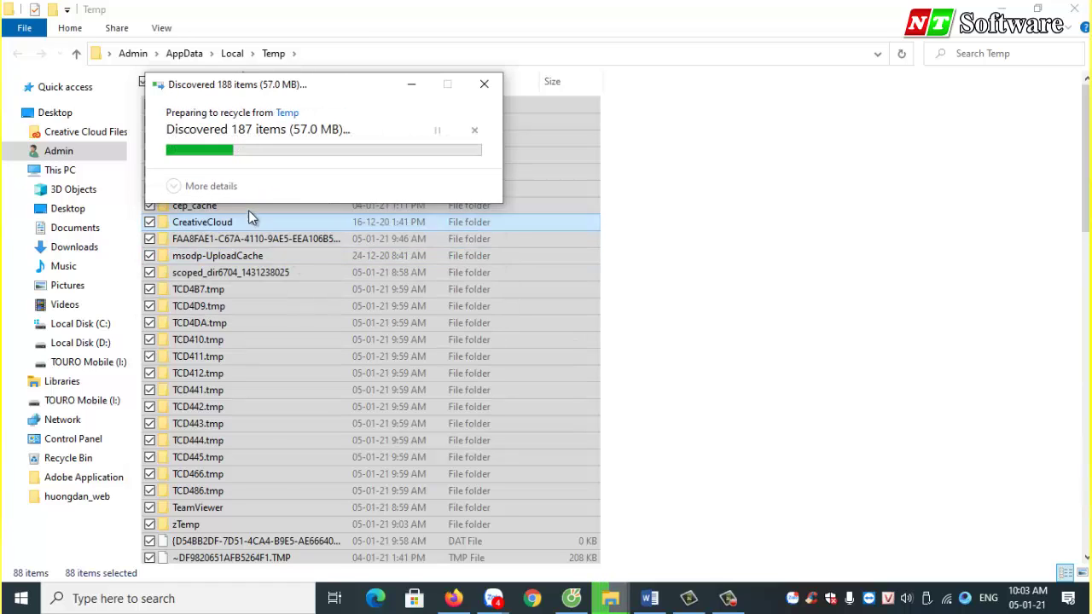
pyautogui.click(237, 232)
pyautogui.click(284, 256)
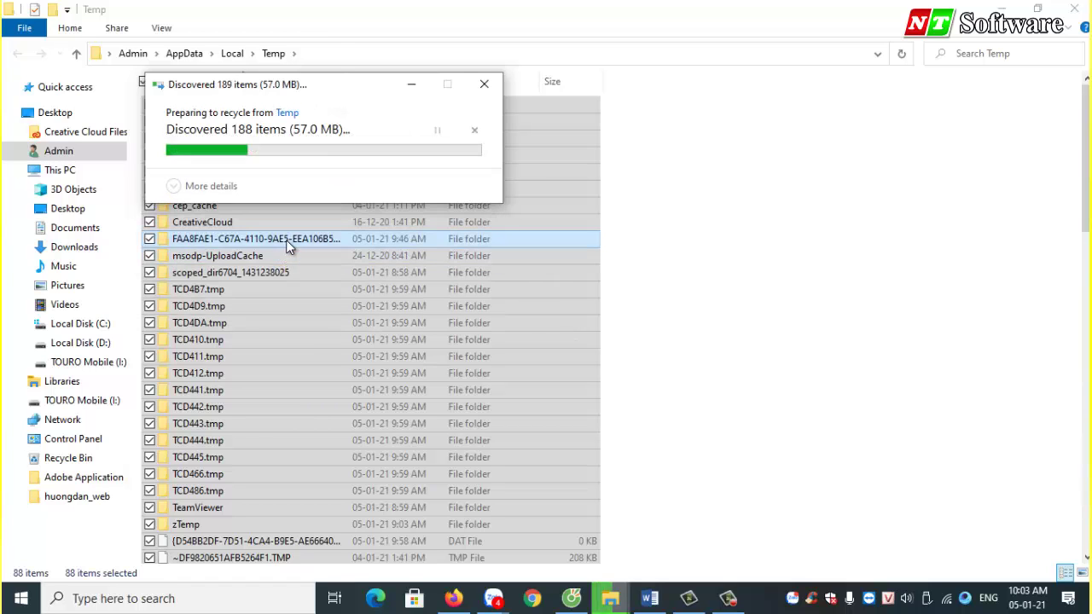
pyautogui.click(280, 256)
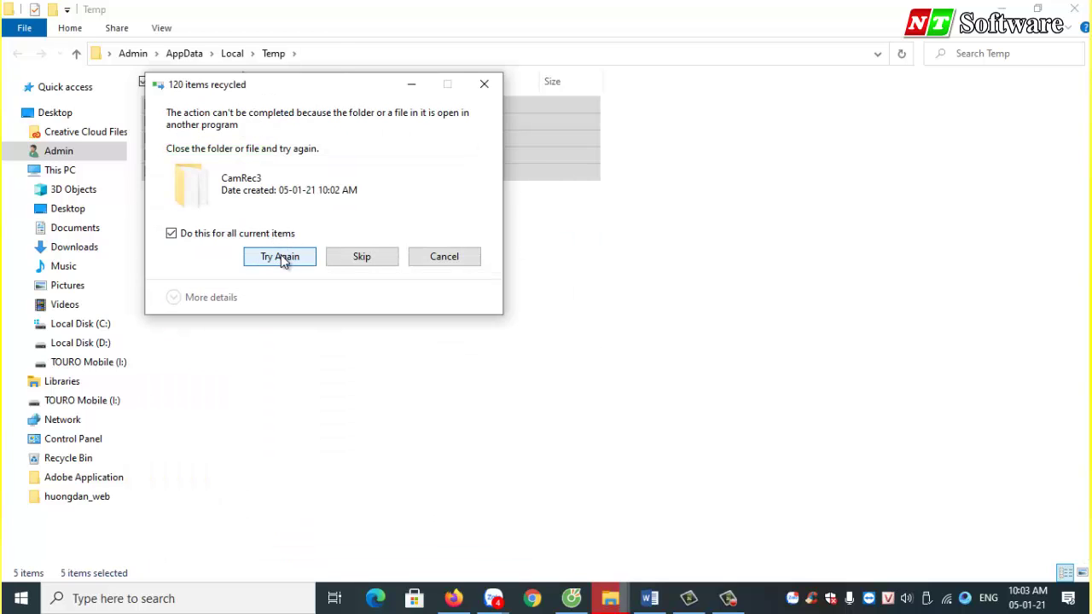
# - Try again repeatedly to delete the in-use CamRec3 folder, applying the choice to all current items
pyautogui.click(275, 240)
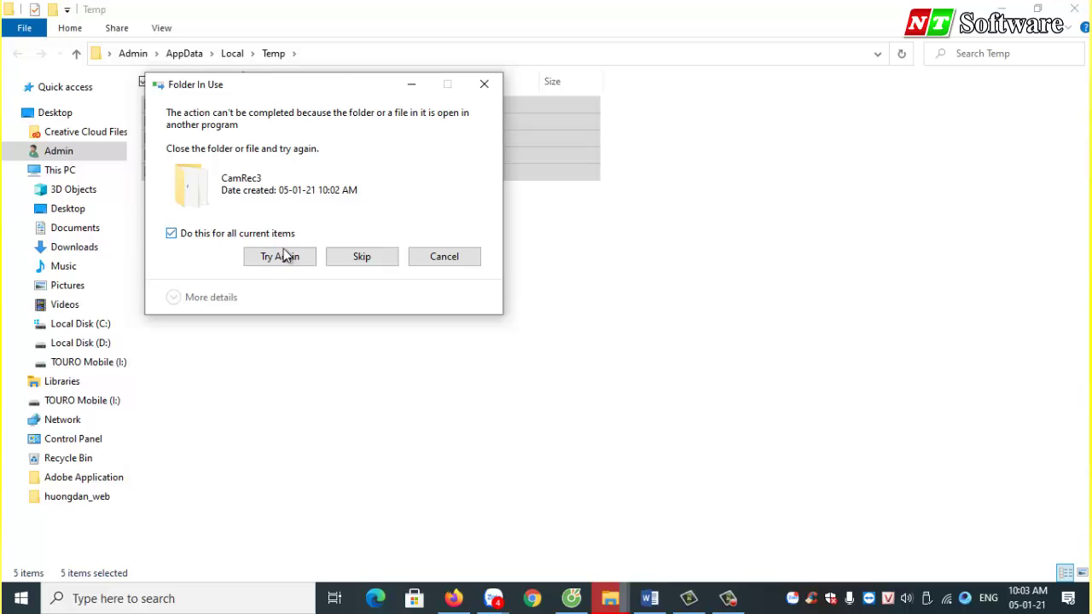
pyautogui.click(284, 256)
pyautogui.click(289, 257)
pyautogui.click(284, 259)
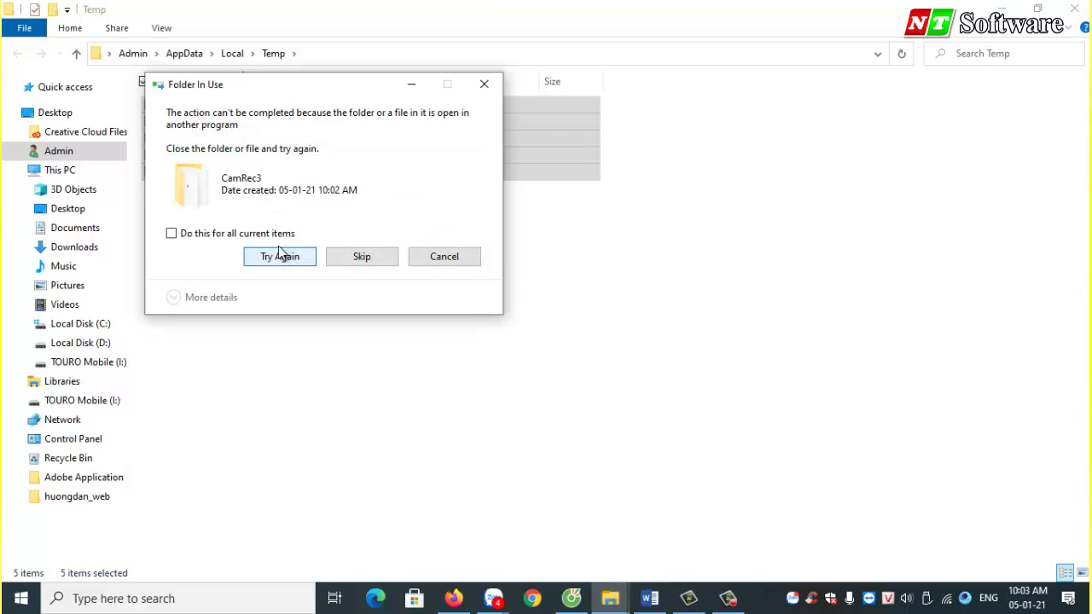
pyautogui.click(273, 238)
pyautogui.click(280, 254)
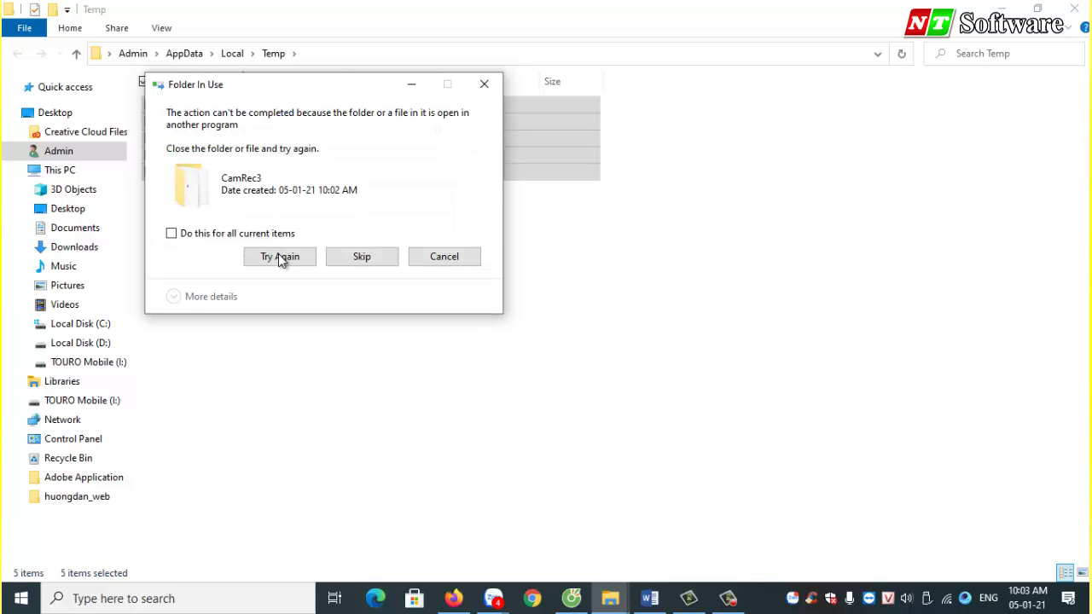
pyautogui.click(273, 247)
pyautogui.click(275, 252)
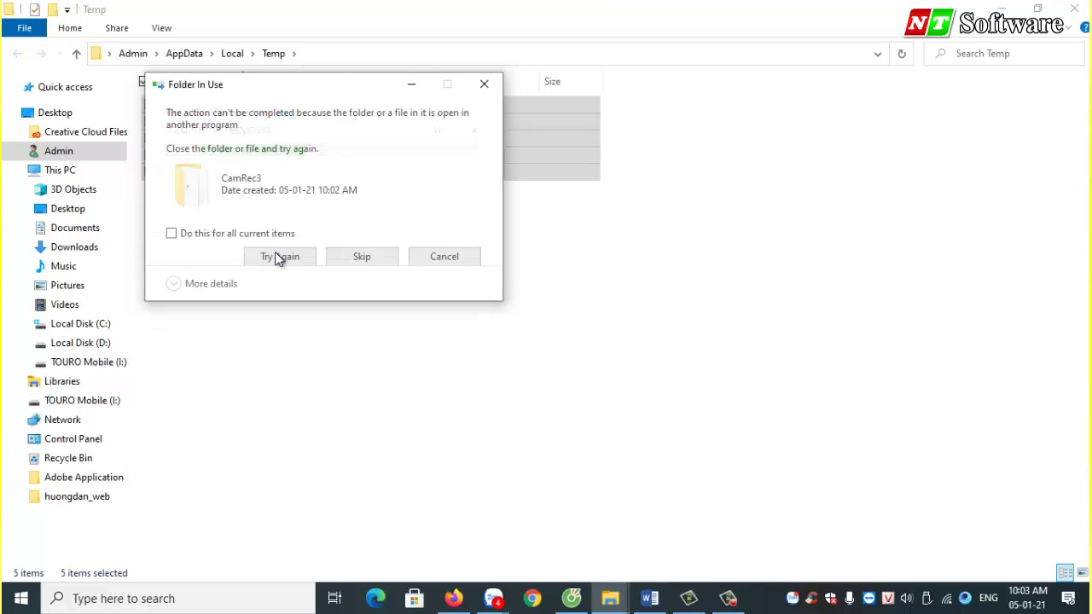
pyautogui.click(273, 237)
pyautogui.click(273, 258)
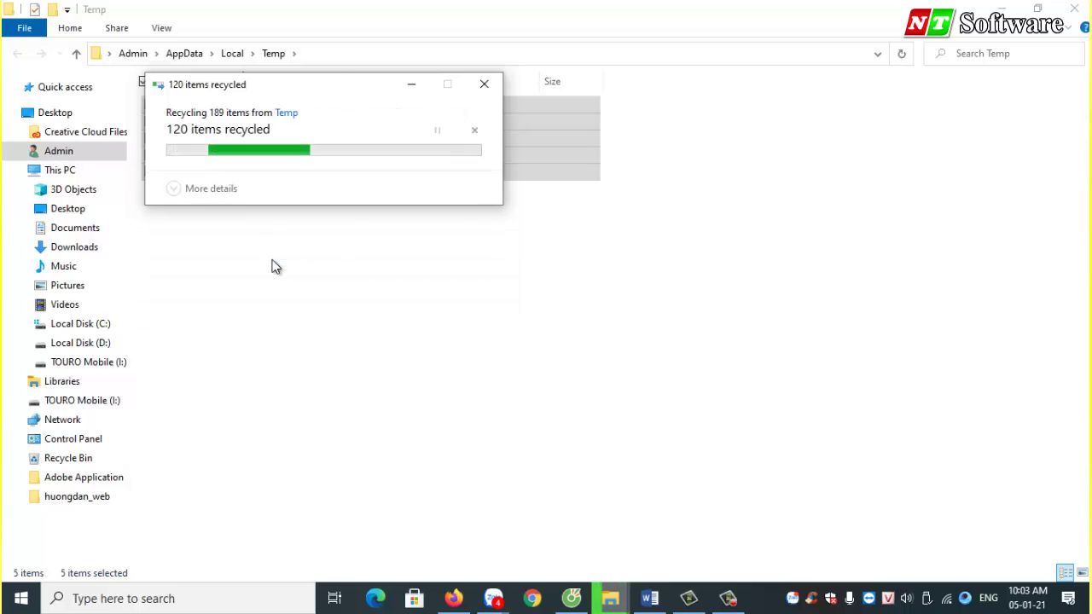
pyautogui.click(269, 237)
pyautogui.click(273, 255)
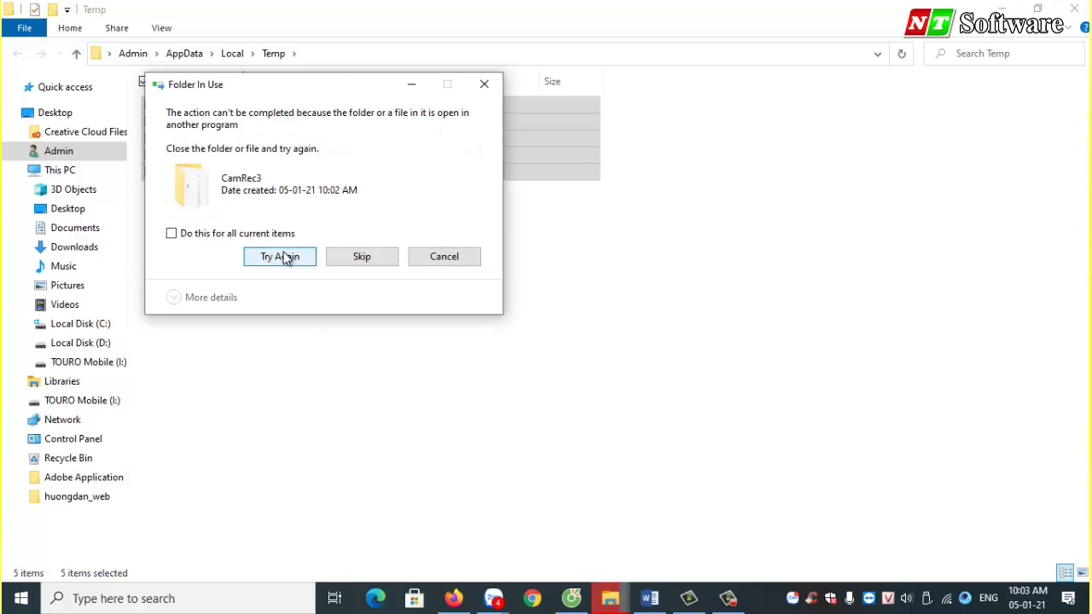
# - Skip the CamRec3 folder, retry deleting CamRec0, and cancel the rest of the deletion
pyautogui.click(358, 258)
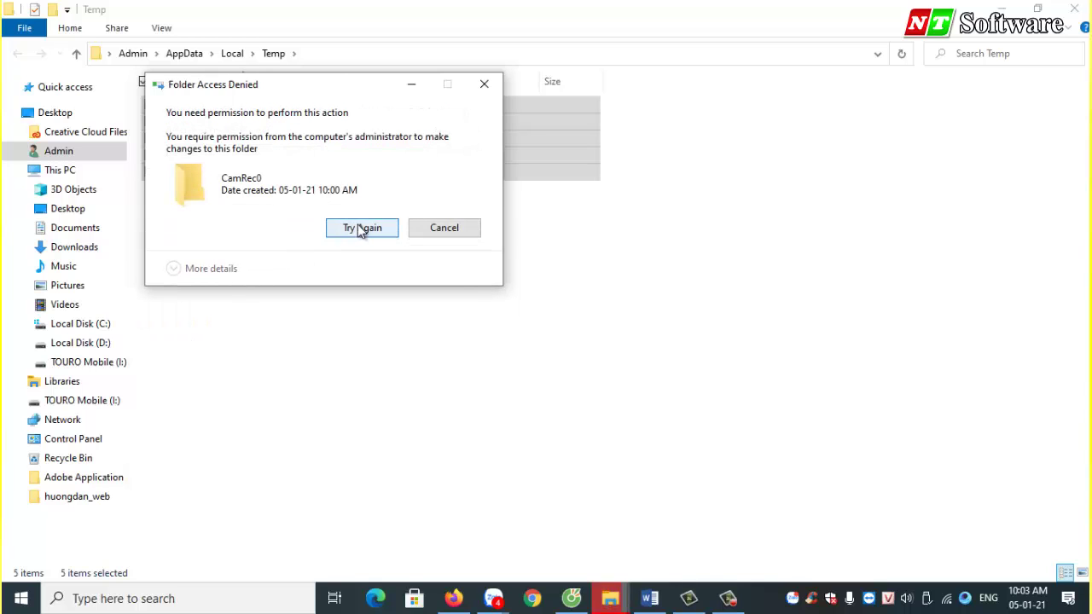
pyautogui.click(361, 229)
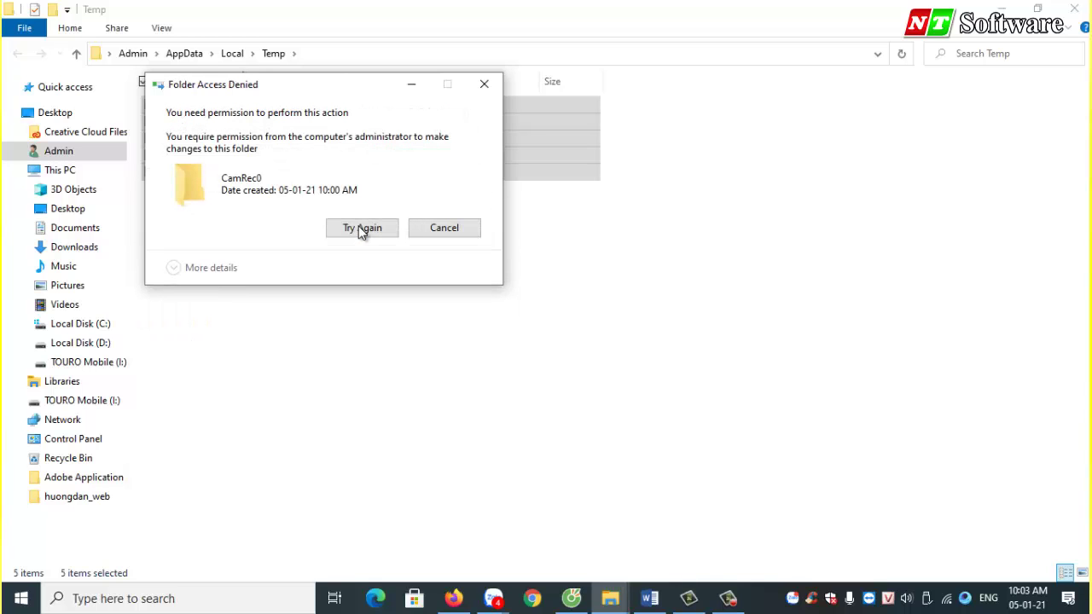
pyautogui.click(362, 229)
pyautogui.click(445, 236)
pyautogui.click(314, 291)
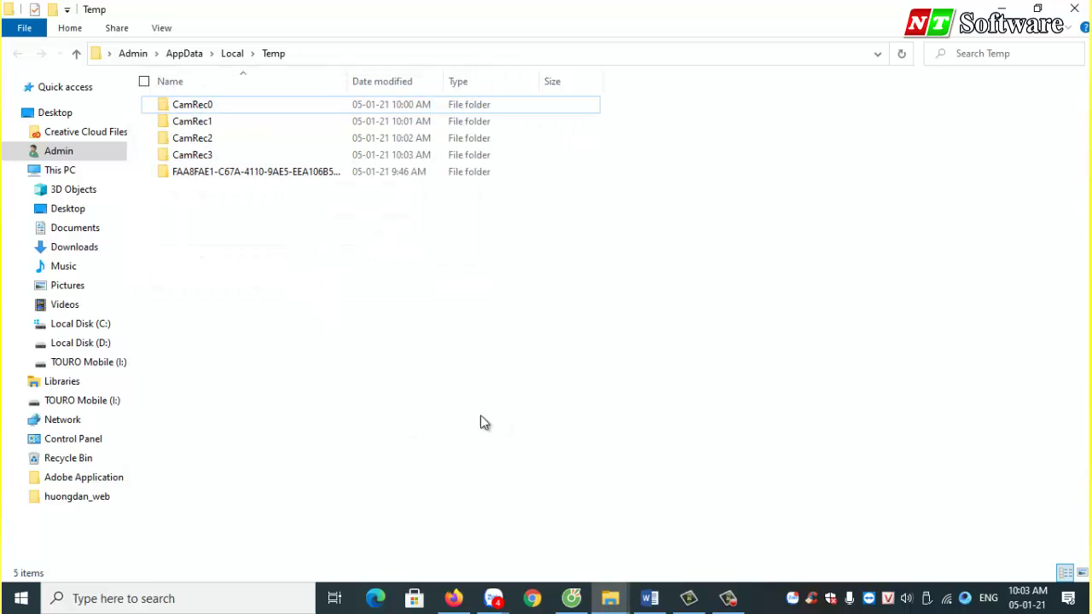
# - Check the free space on Local Disk (C:) in This PC
pyautogui.click(61, 171)
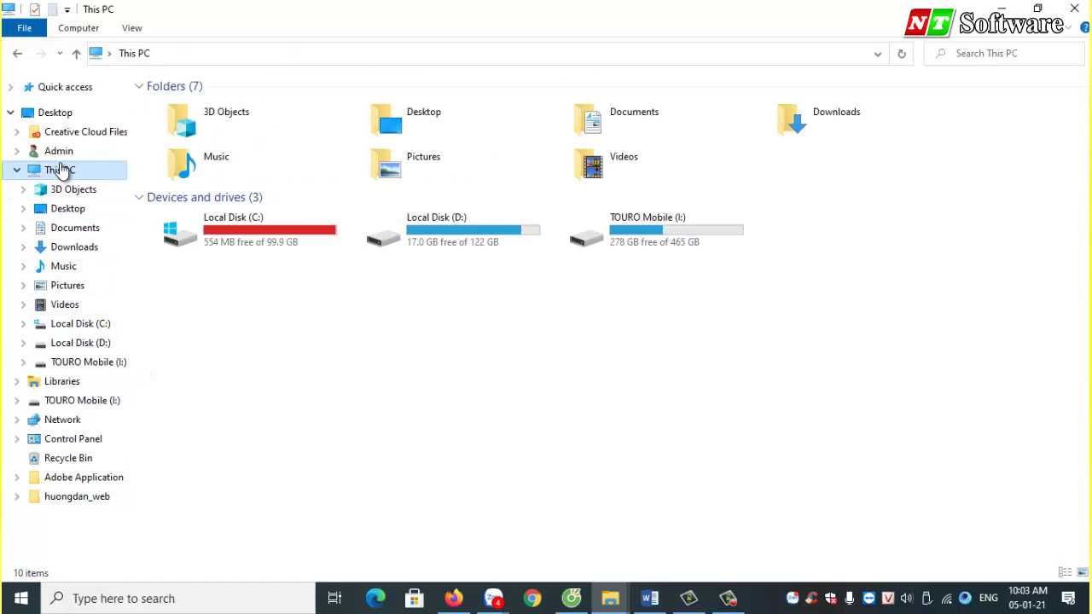
pyautogui.click(265, 243)
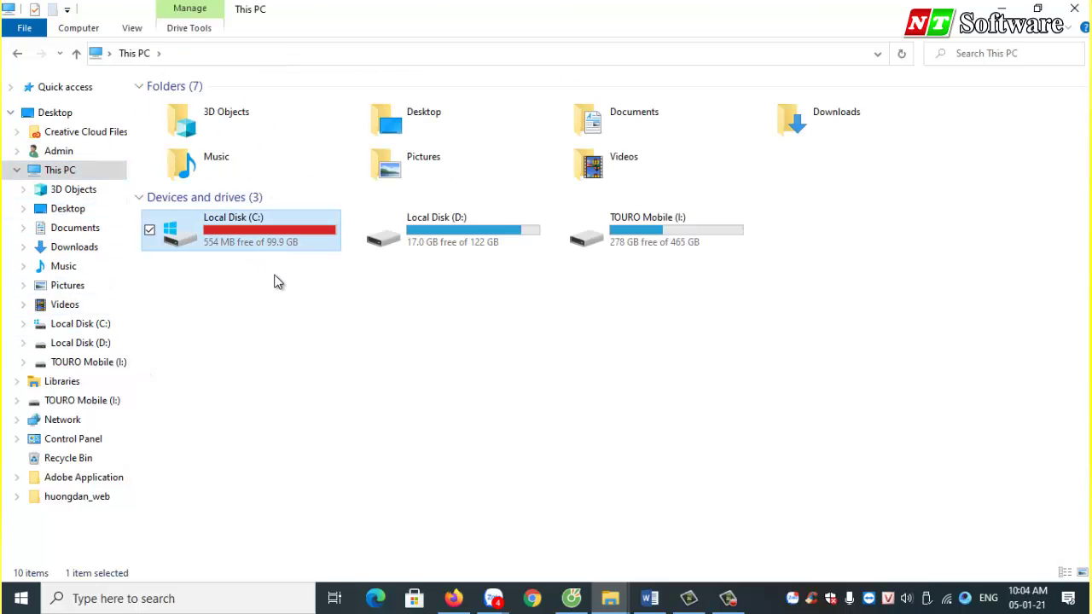
# - Return to the Word document and highlight the third cleanup method, "Chức năng Storage"
pyautogui.click(649, 598)
pyautogui.scroll(-1, 346, 418)
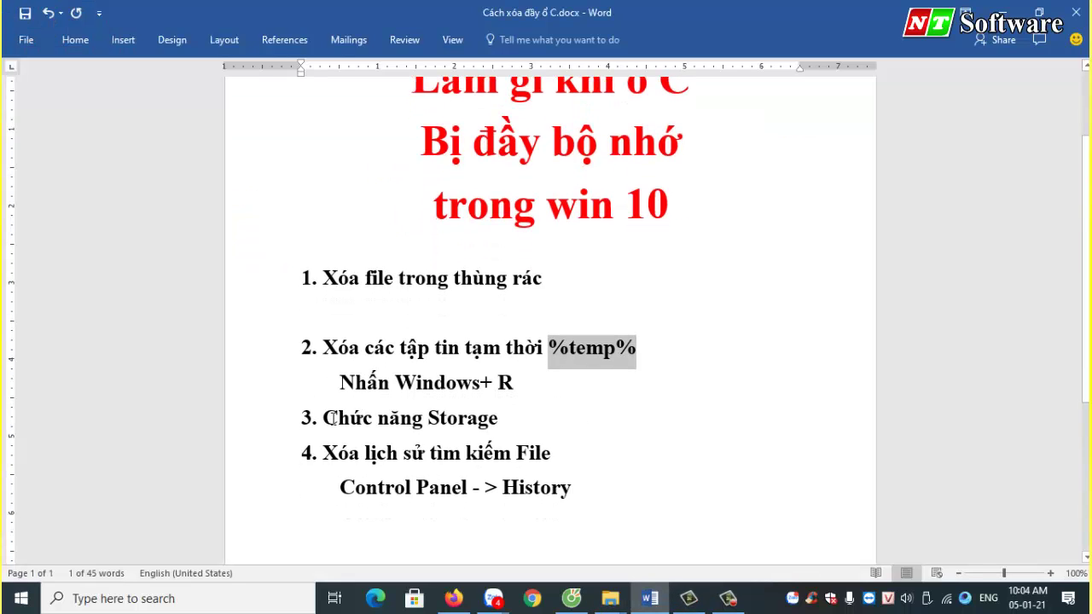
pyautogui.moveTo(323, 418); pyautogui.dragTo(424, 418)
pyautogui.doubleClick(445, 425)
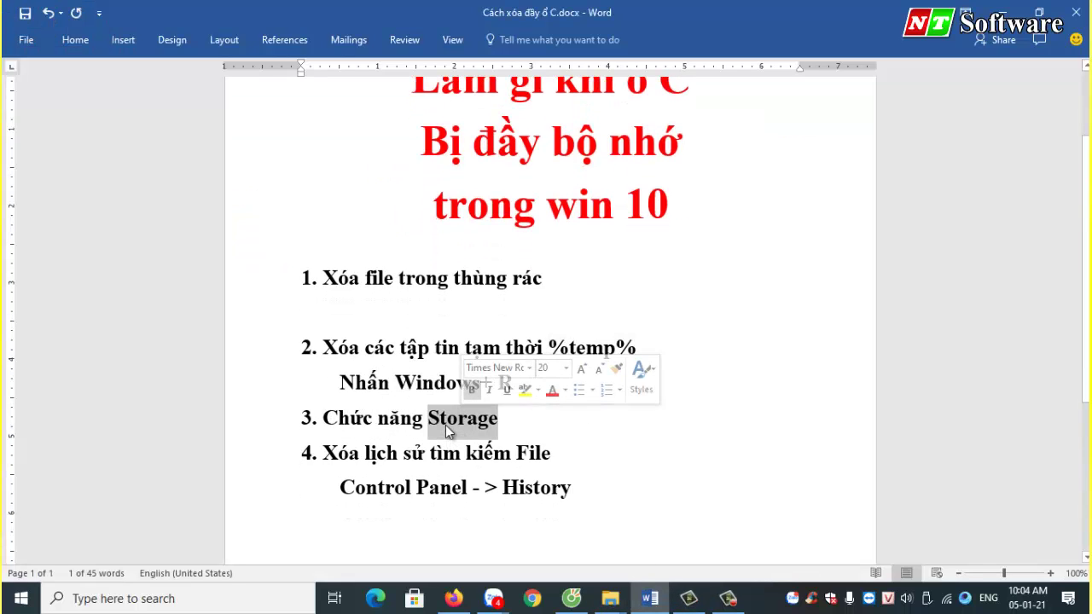
pyautogui.click(444, 428)
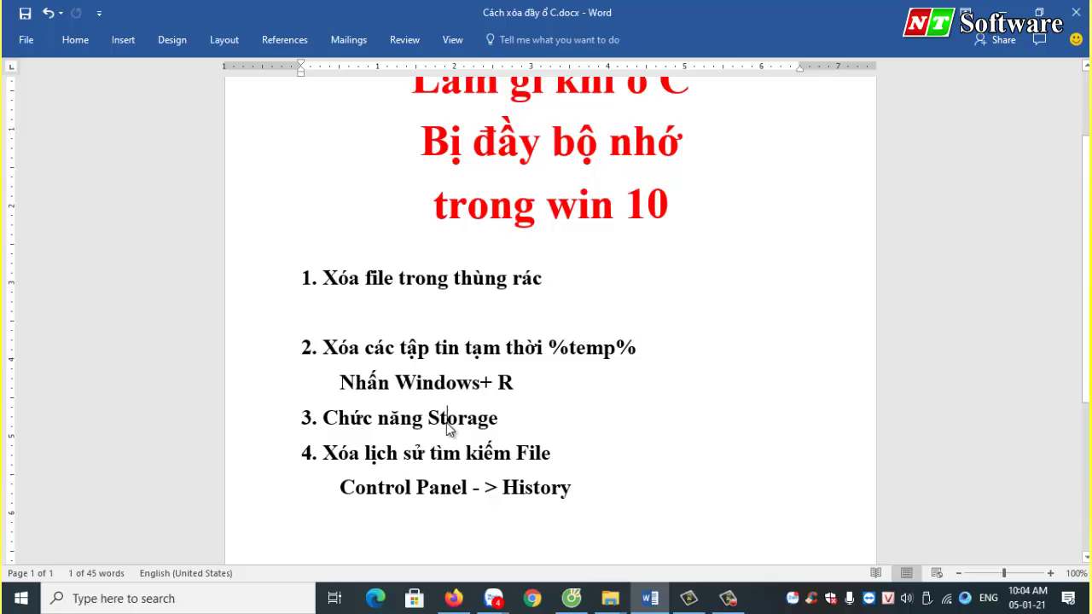
# - Open the Windows Storage settings and review the large folders in the Other category of Local Disk (C:)
pyautogui.click(231, 602)
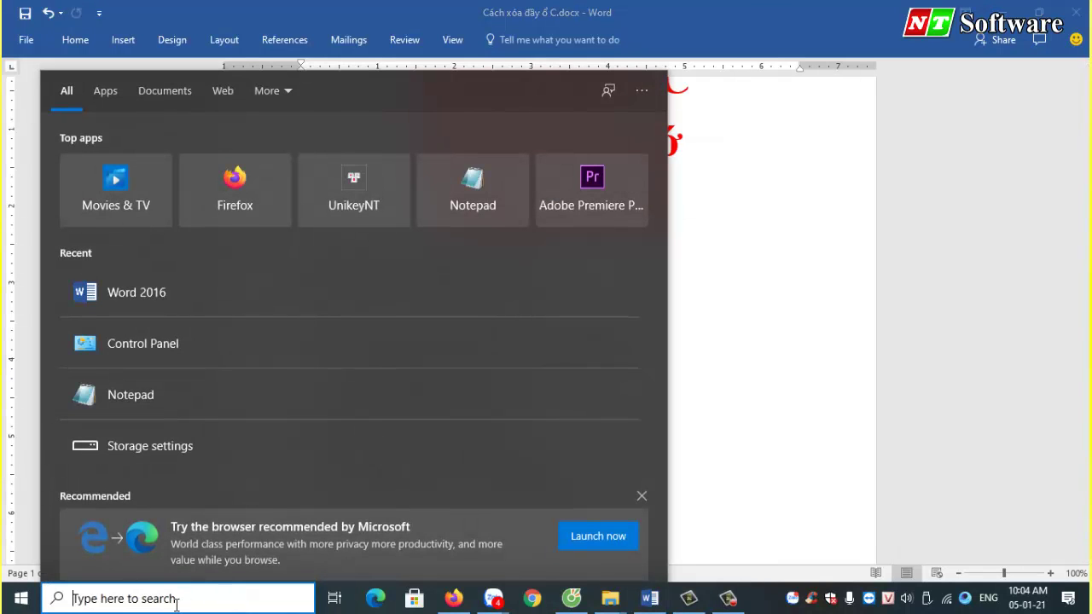
pyautogui.write('sto')
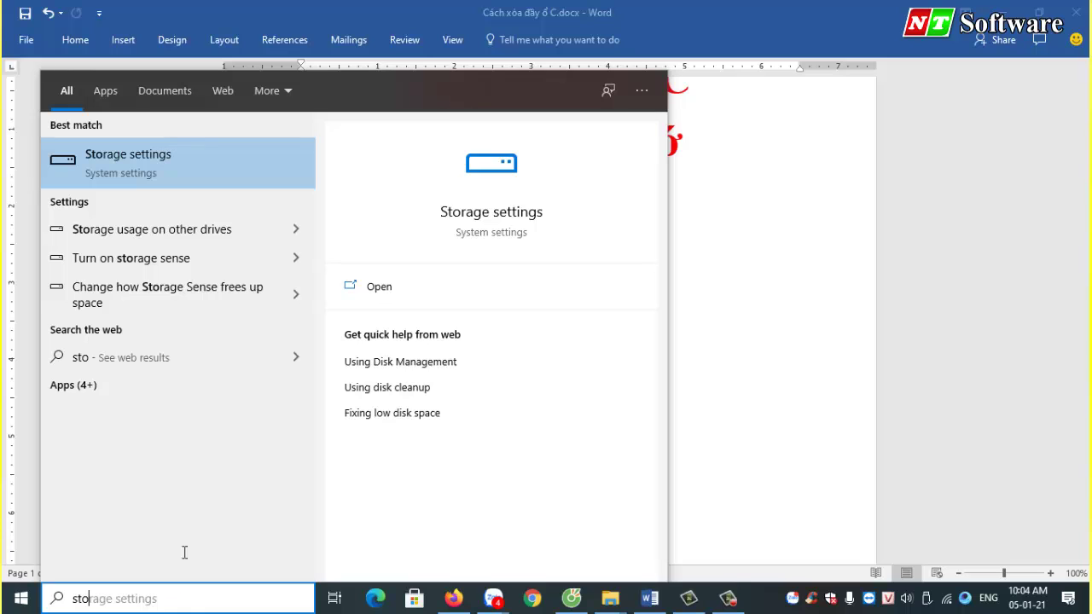
pyautogui.click(126, 157)
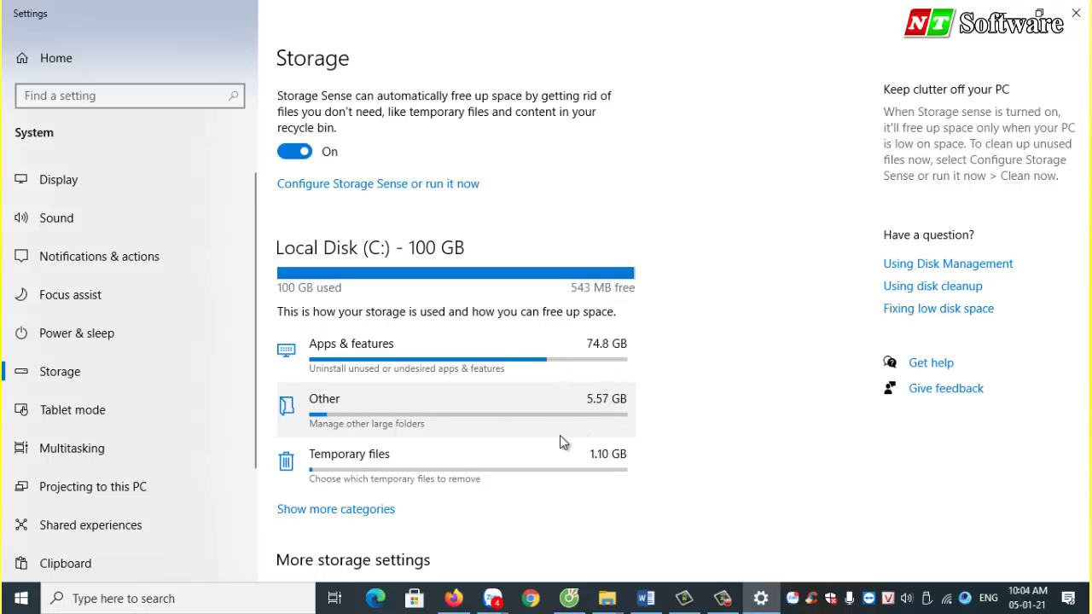
pyautogui.click(590, 403)
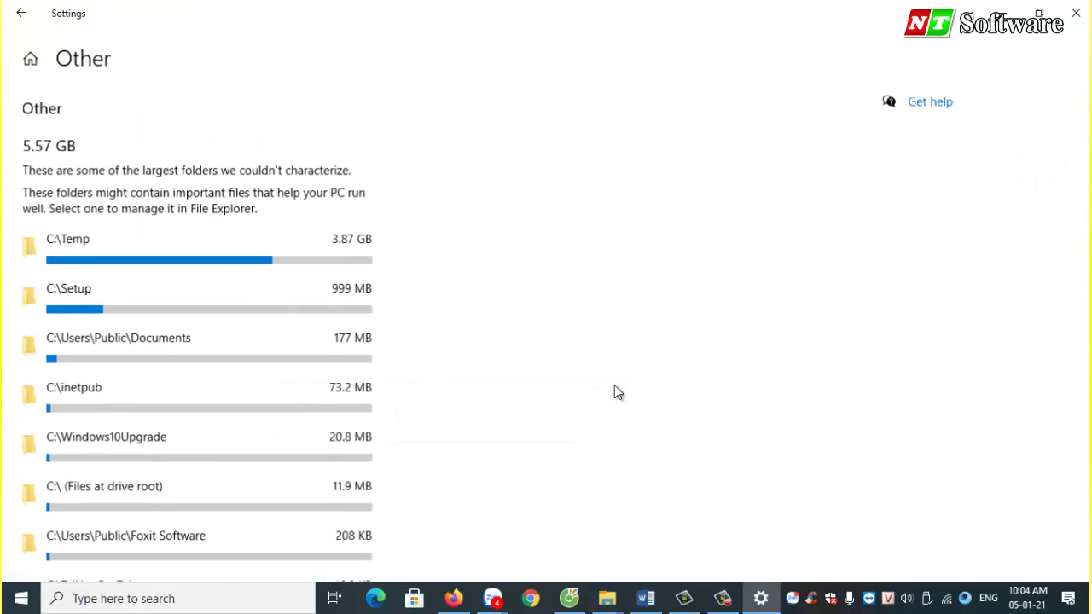
pyautogui.click(22, 12)
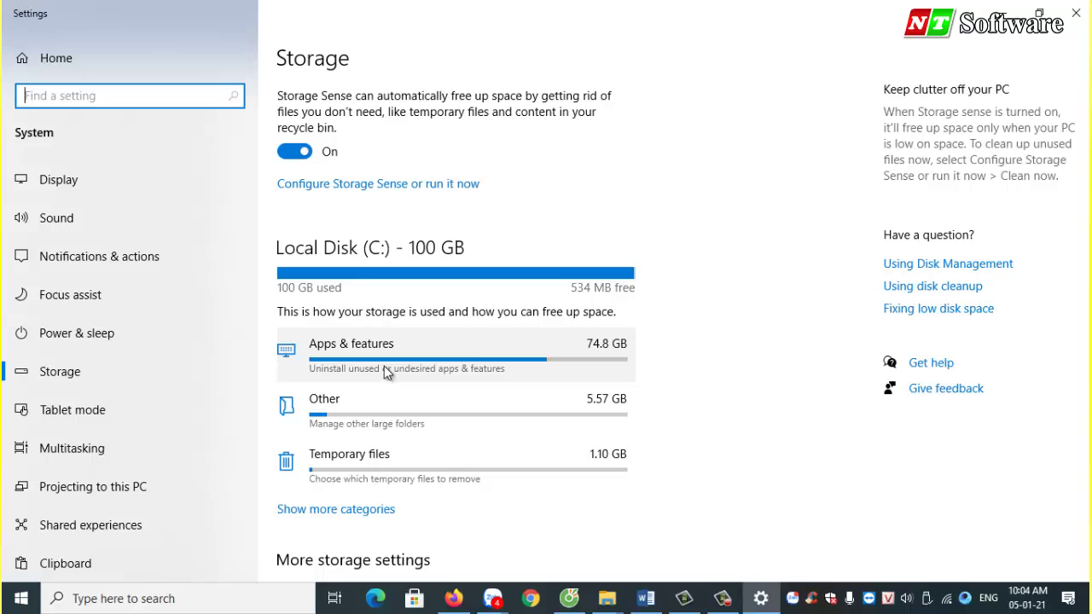
# - Open Apps & features from the storage breakdown of Local Disk (C:) and uninstall Apple Software Update
pyautogui.click(368, 348)
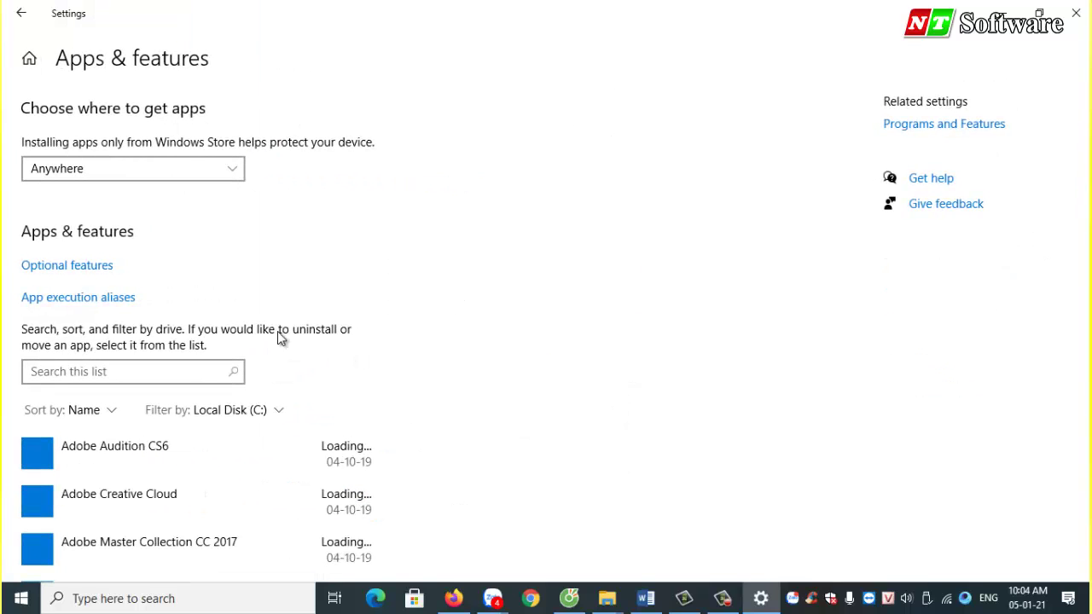
pyautogui.scroll(-1, 278, 337)
pyautogui.scroll(-2, 277, 337)
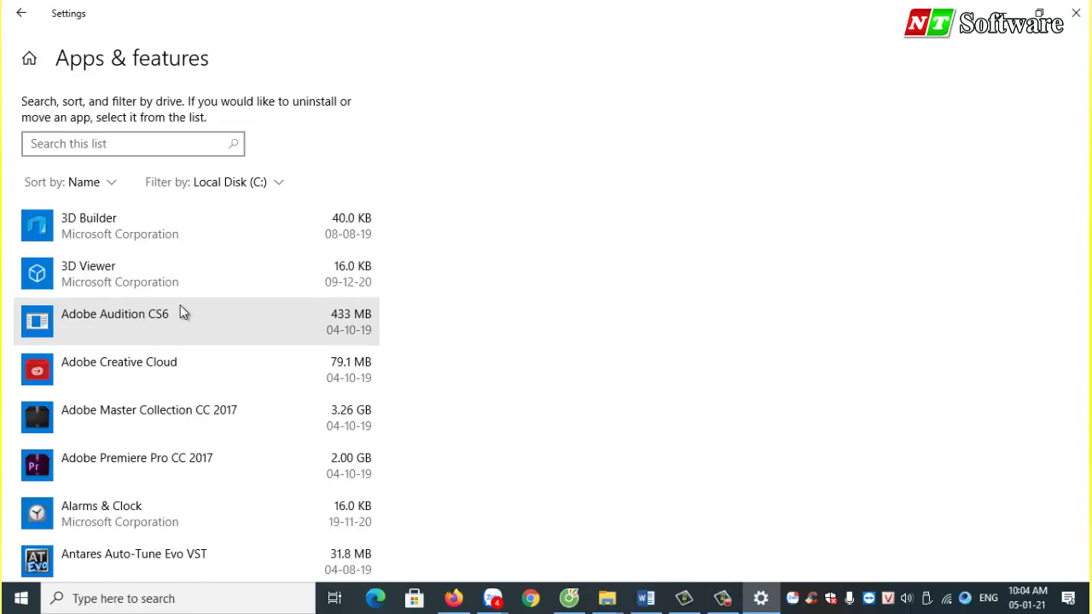
pyautogui.scroll(-2, 180, 309)
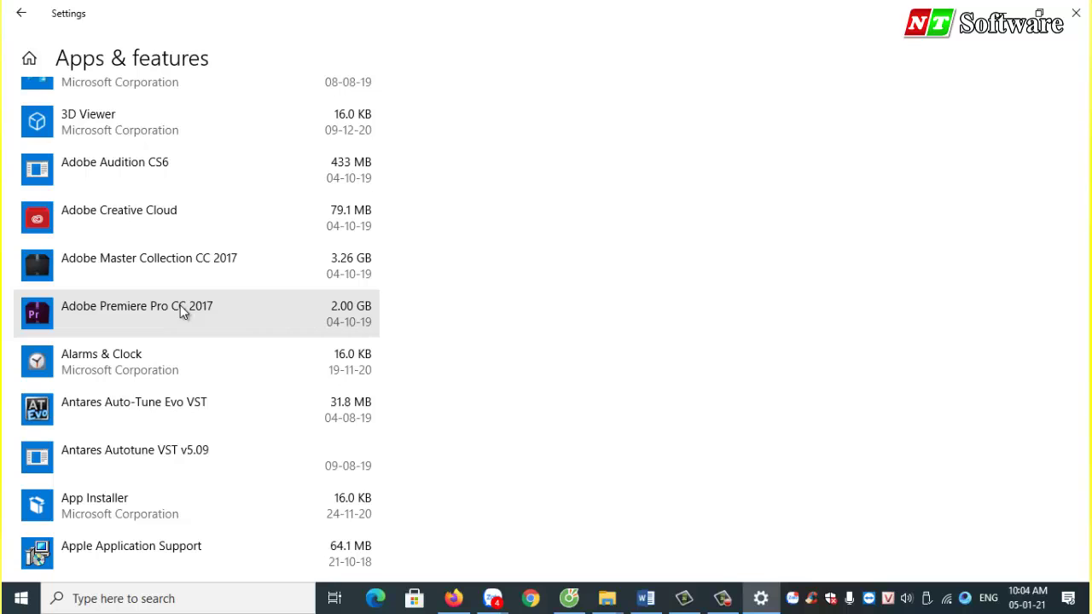
pyautogui.scroll(-2, 180, 309)
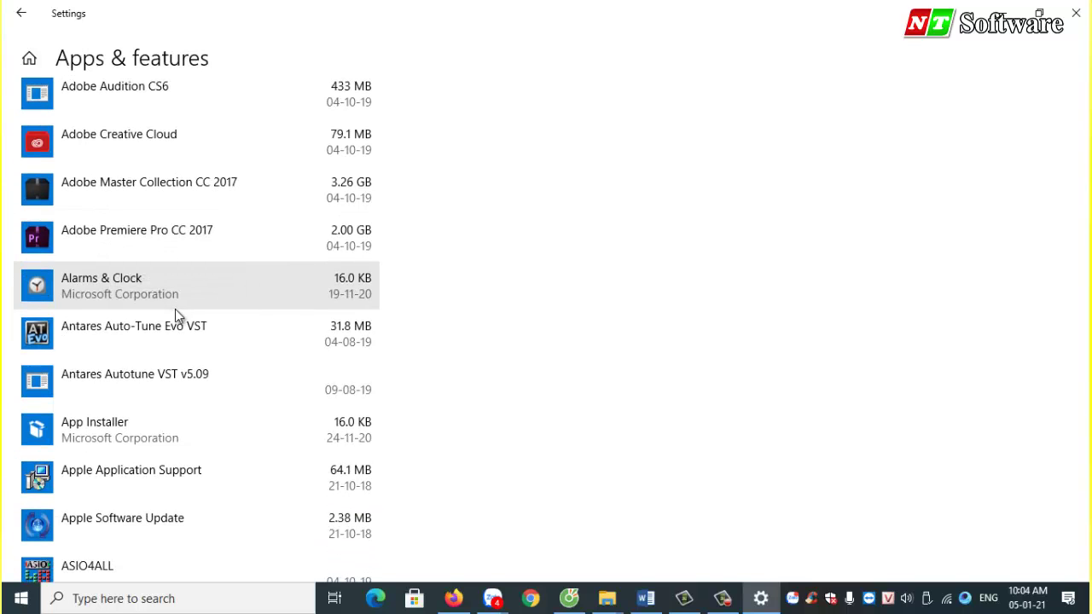
pyautogui.scroll(-1, 160, 339)
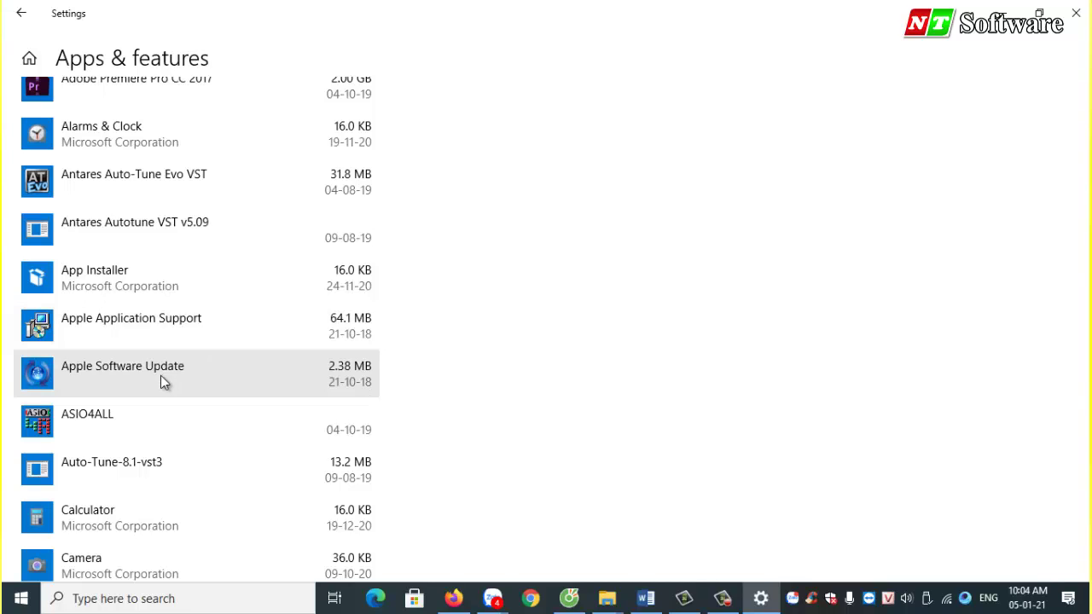
pyautogui.click(135, 372)
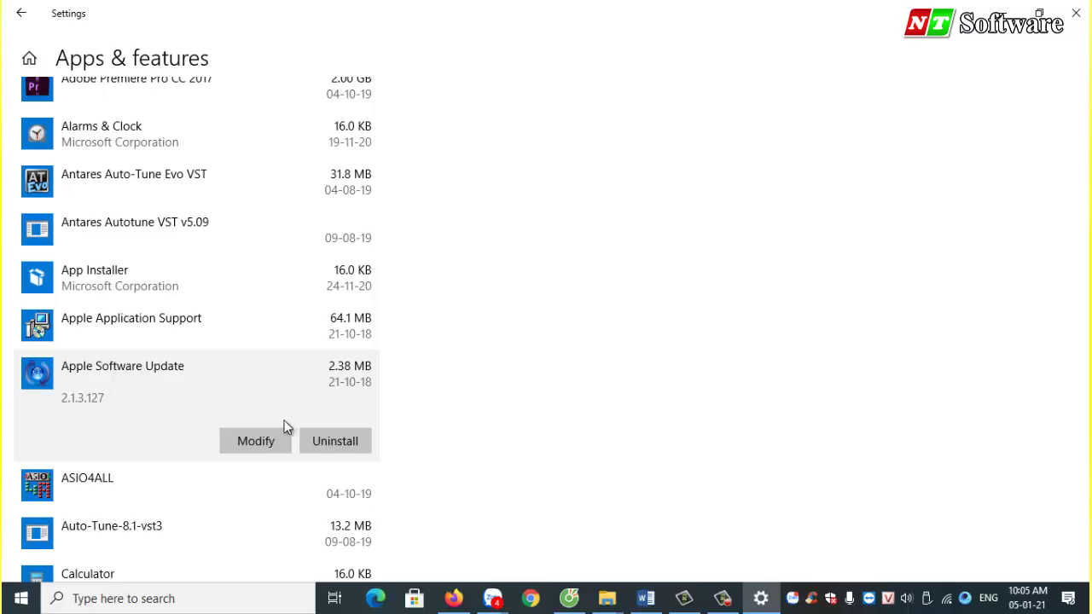
pyautogui.click(329, 440)
pyautogui.click(406, 403)
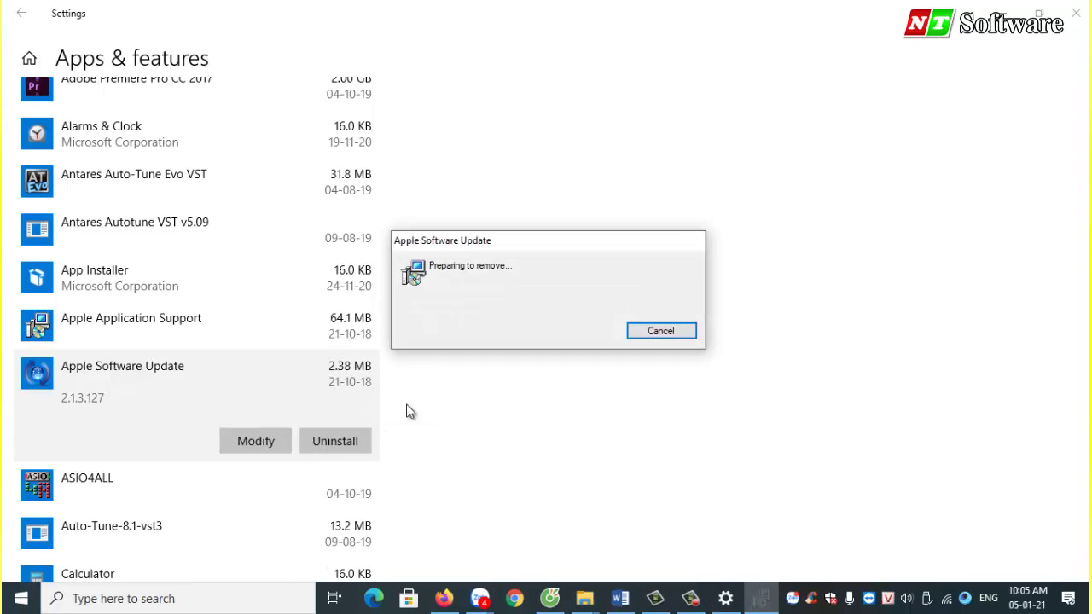
pyautogui.click(440, 398)
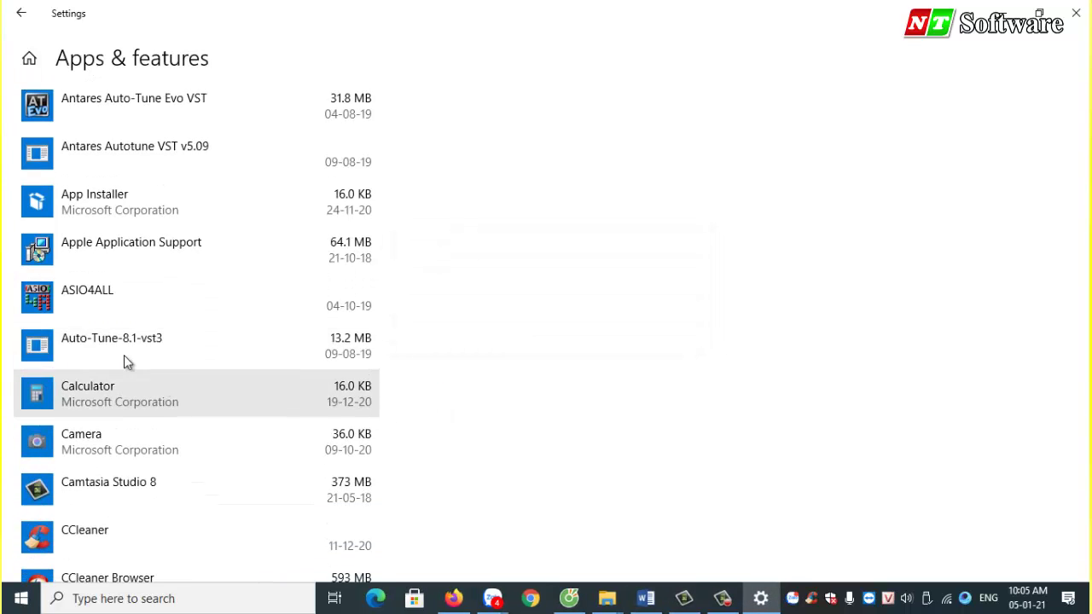
# - Uninstall the Facebook app and its related info from the installed apps list
pyautogui.scroll(-3, 157, 355)
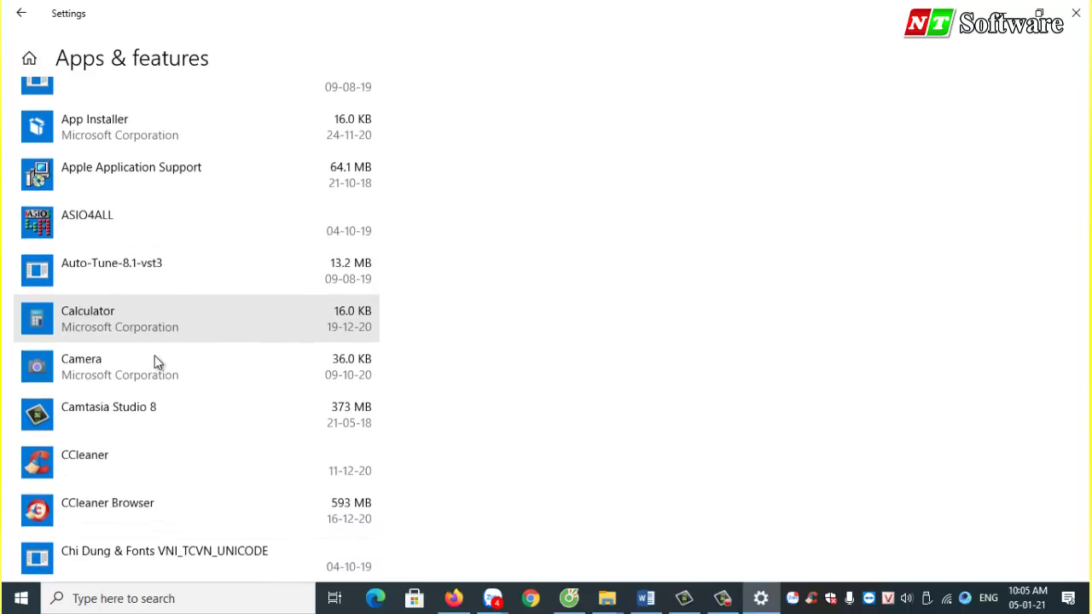
pyautogui.scroll(-4, 155, 358)
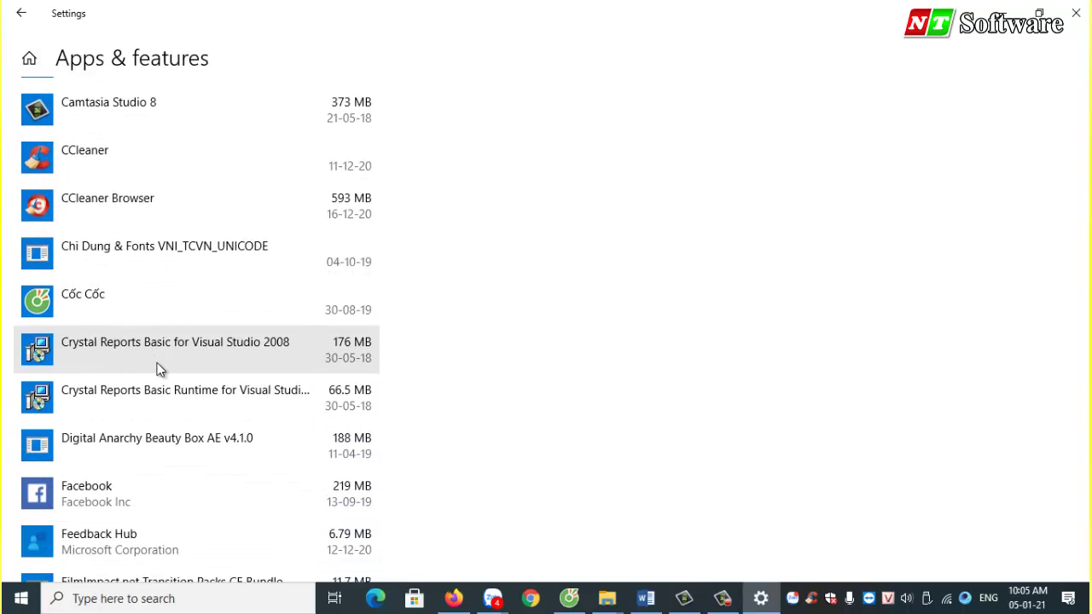
pyautogui.scroll(-3, 148, 341)
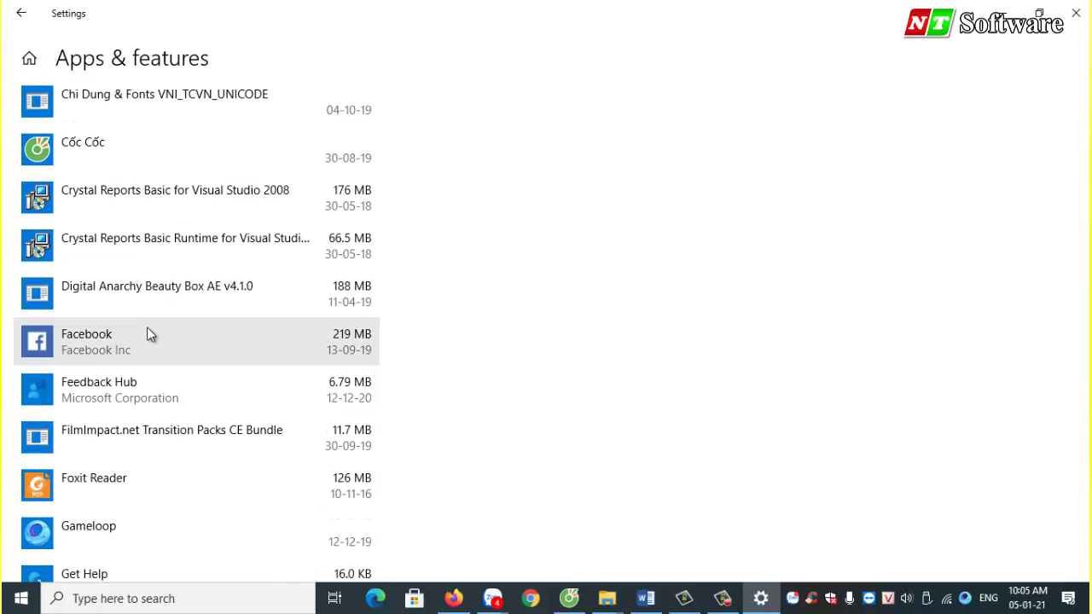
pyautogui.click(147, 341)
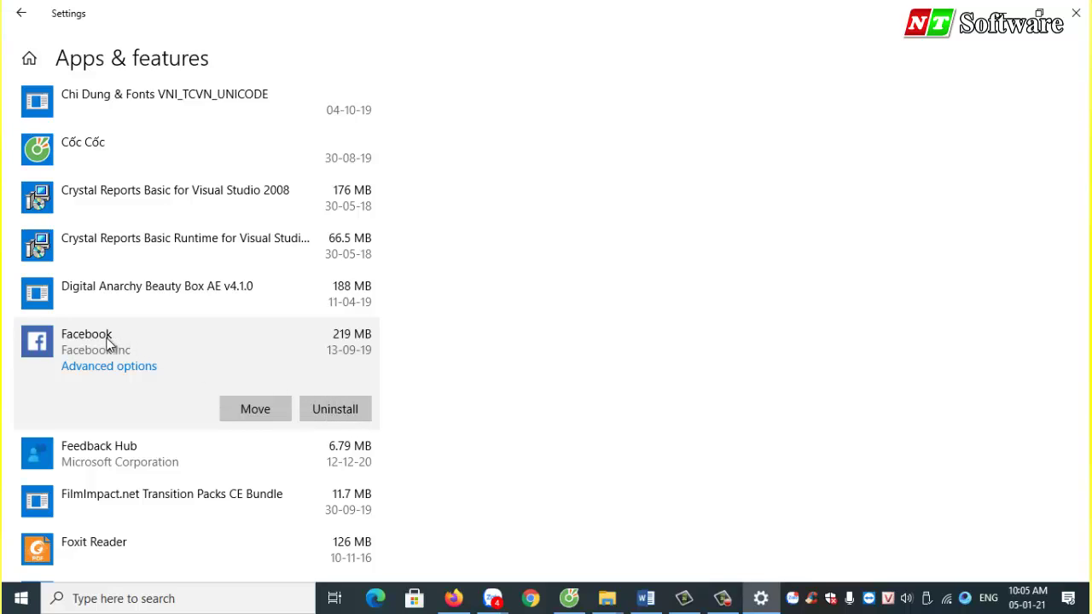
pyautogui.click(331, 408)
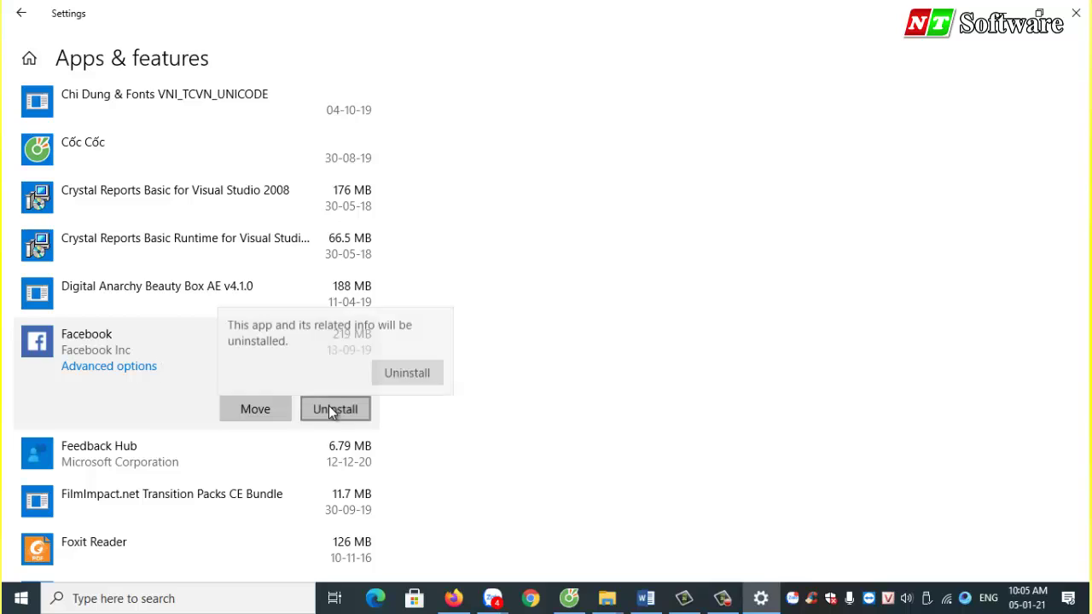
pyautogui.click(417, 378)
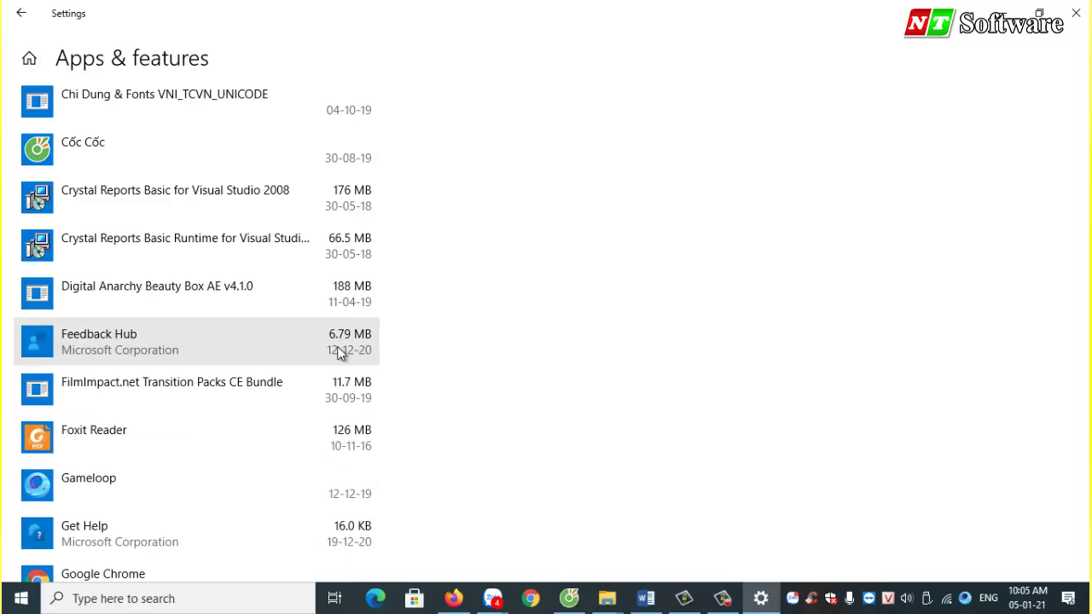
# - Uninstall the Minecraft app and its related info from the installed apps list
pyautogui.scroll(-1, 185, 415)
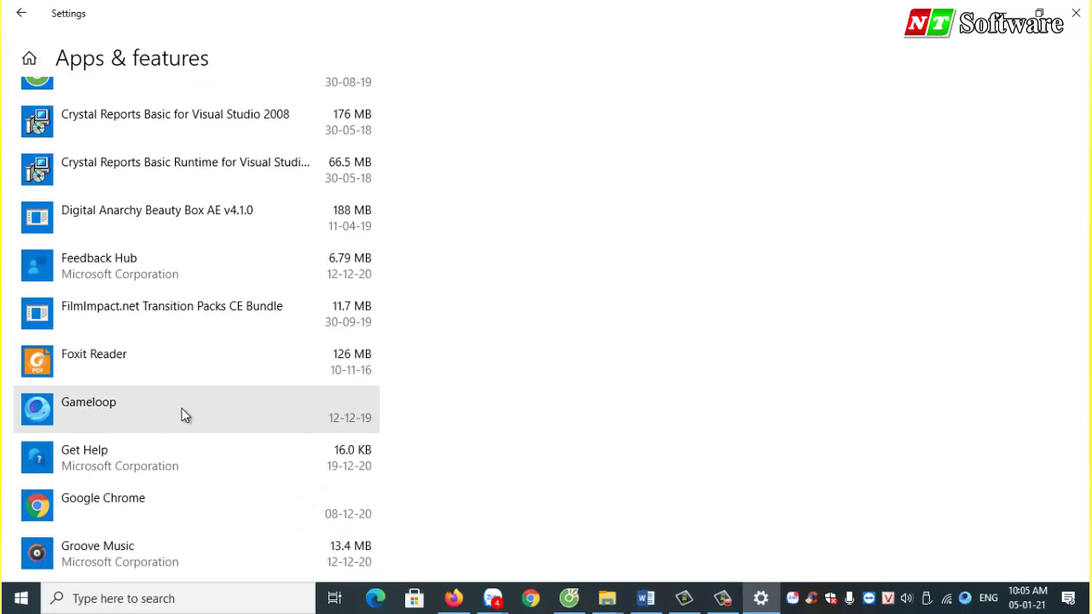
pyautogui.scroll(-2, 110, 417)
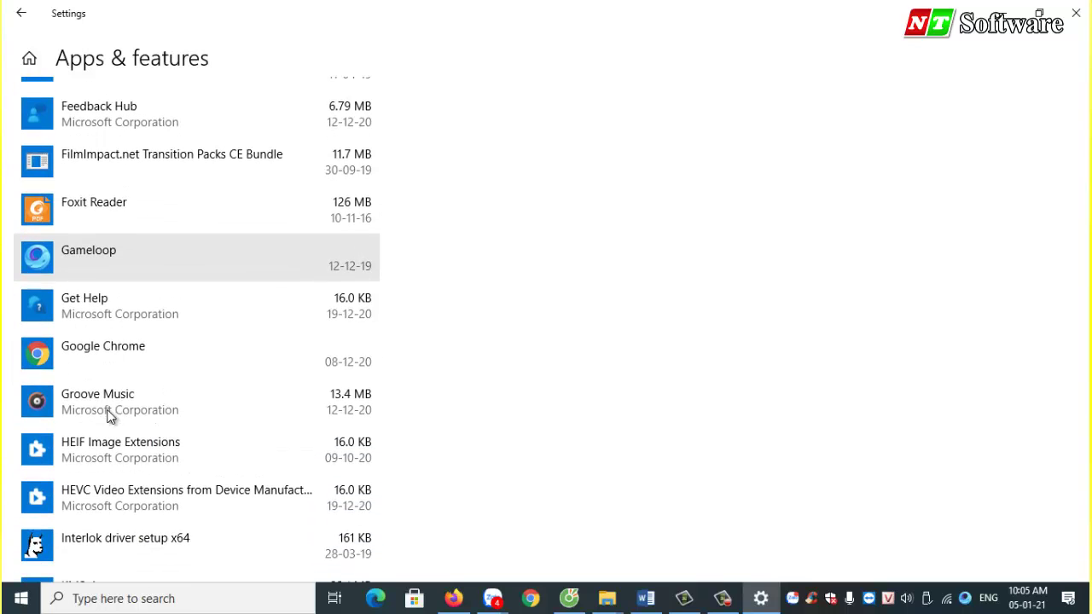
pyautogui.scroll(-1, 215, 345)
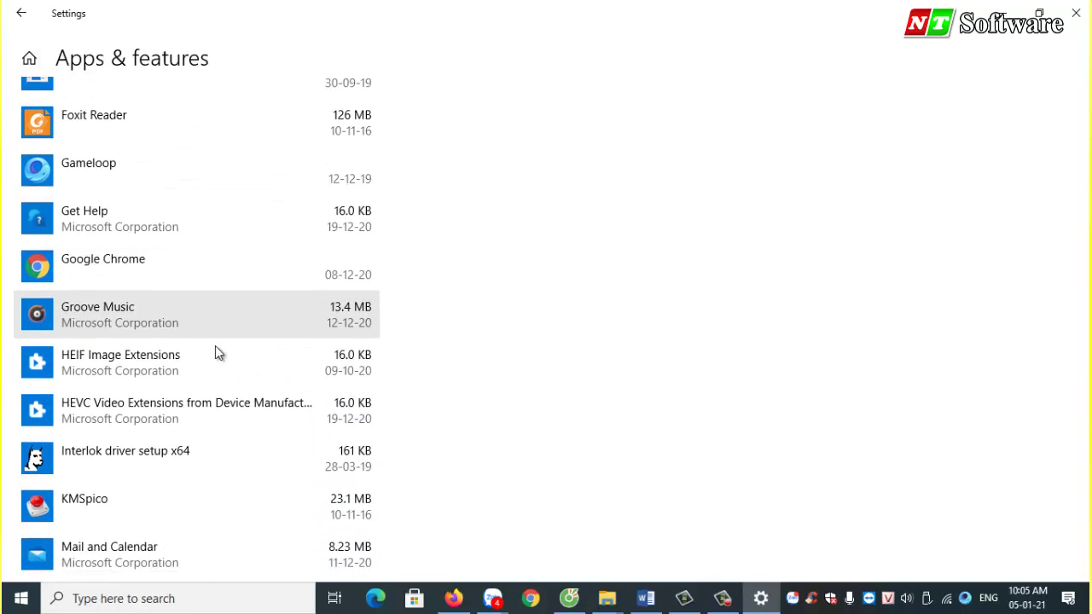
pyautogui.scroll(-3, 215, 354)
pyautogui.scroll(-5, 216, 346)
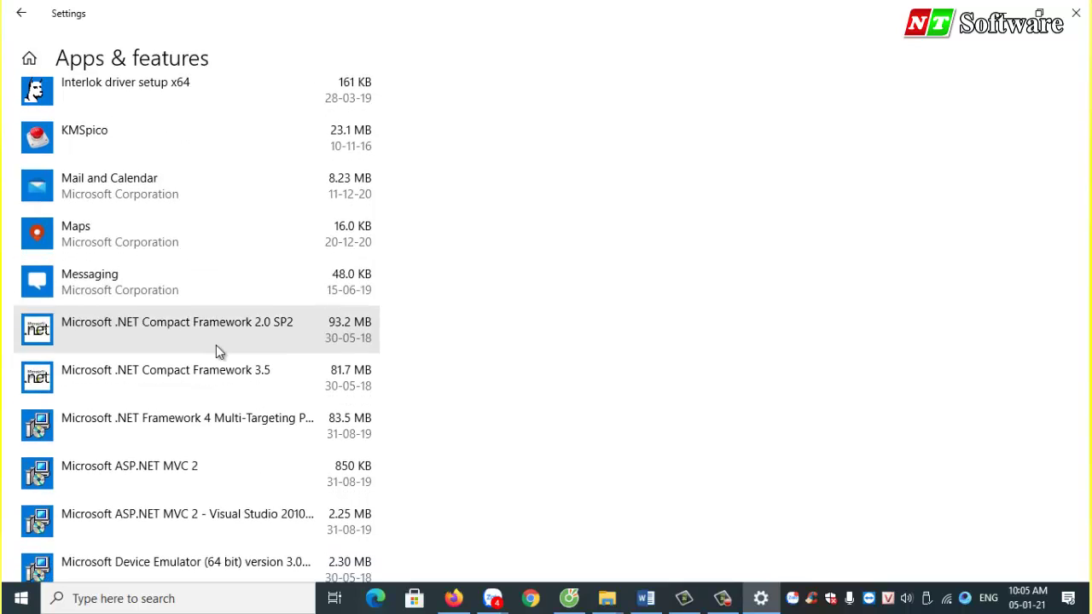
pyautogui.scroll(-1, 216, 350)
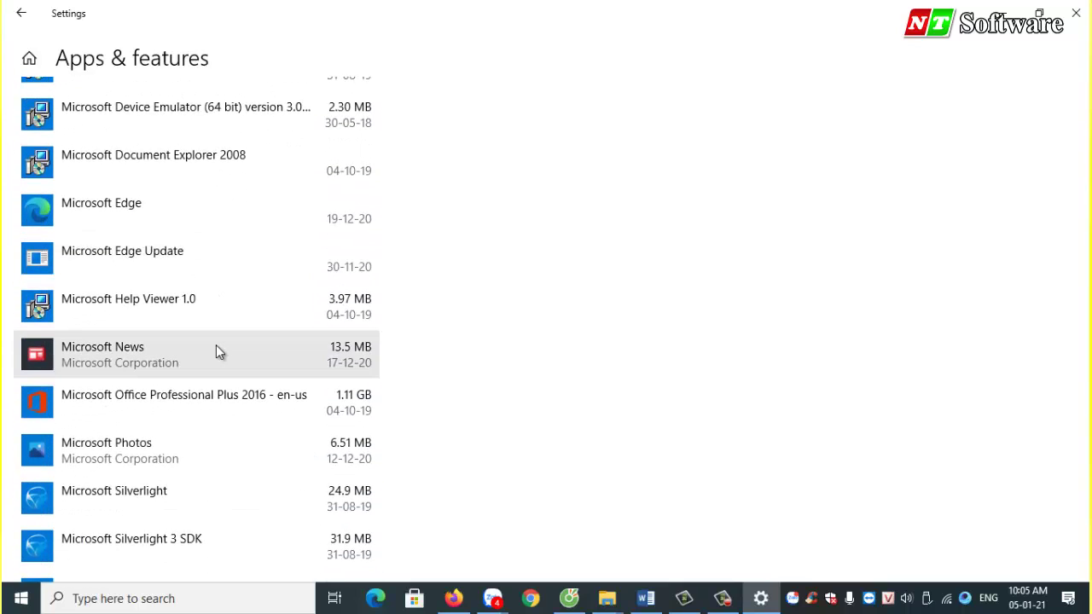
pyautogui.scroll(-5, 216, 346)
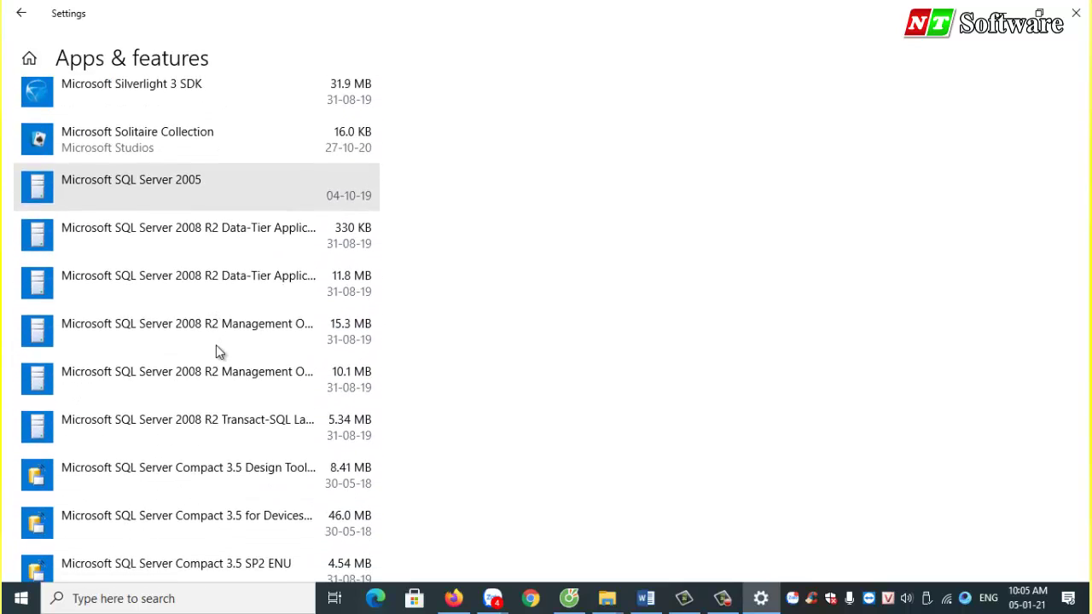
pyautogui.scroll(-12, 216, 351)
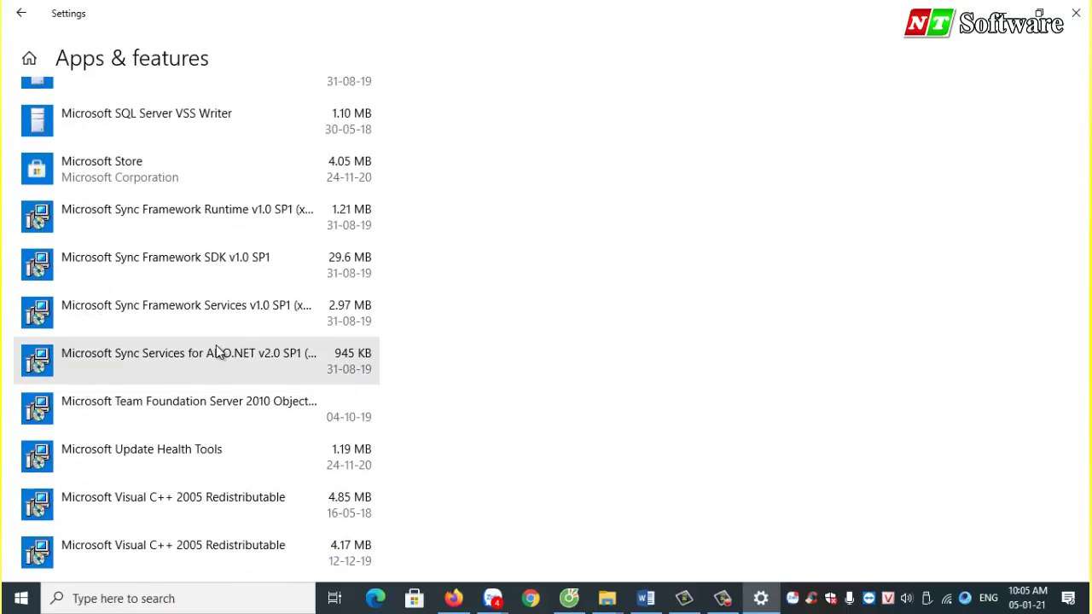
pyautogui.scroll(-10, 216, 349)
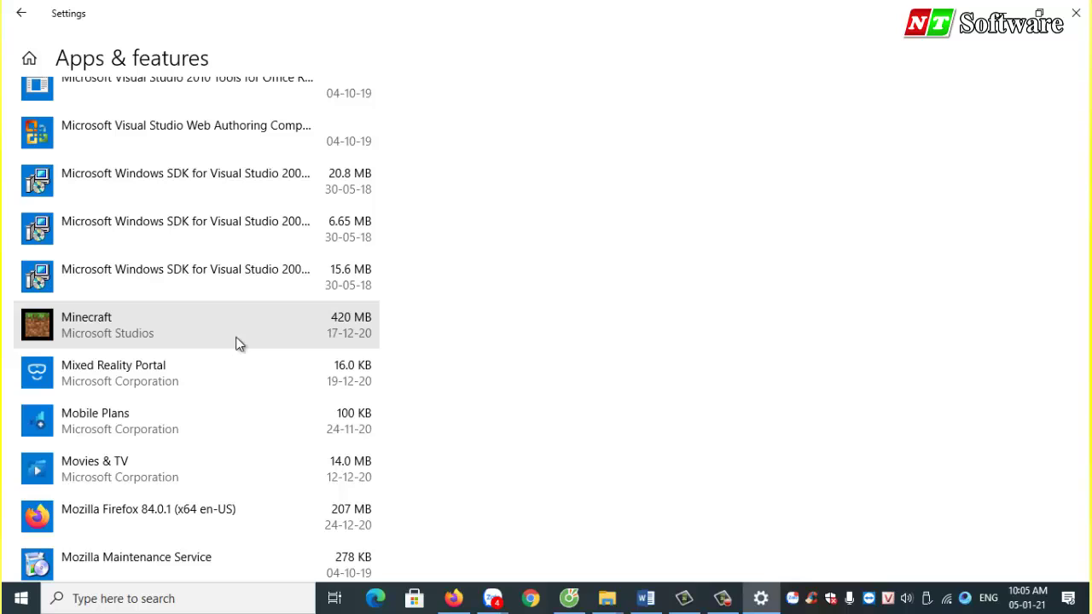
pyautogui.click(275, 329)
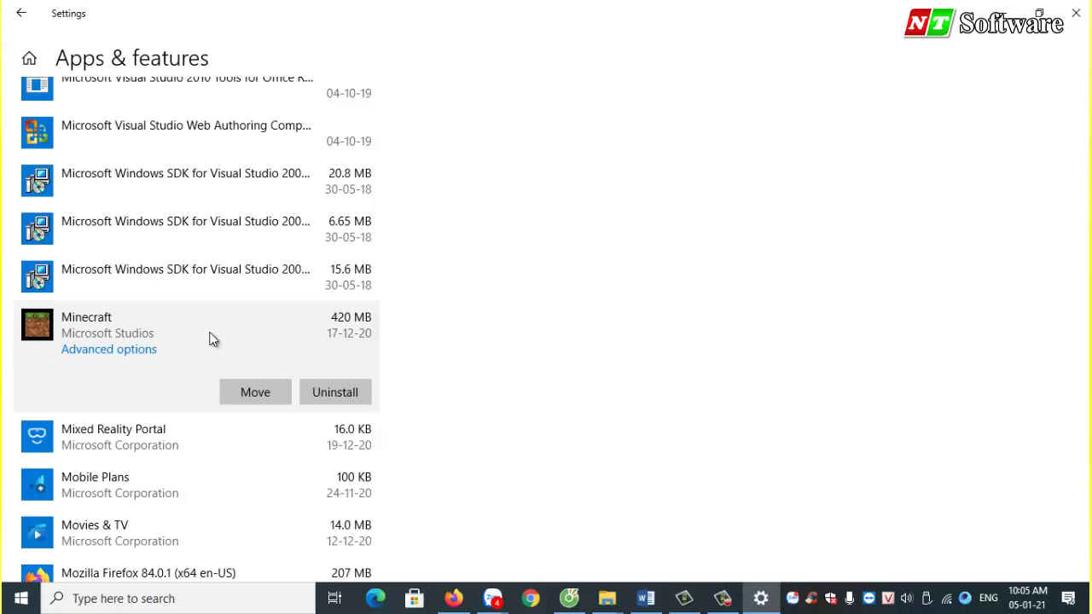
pyautogui.click(353, 397)
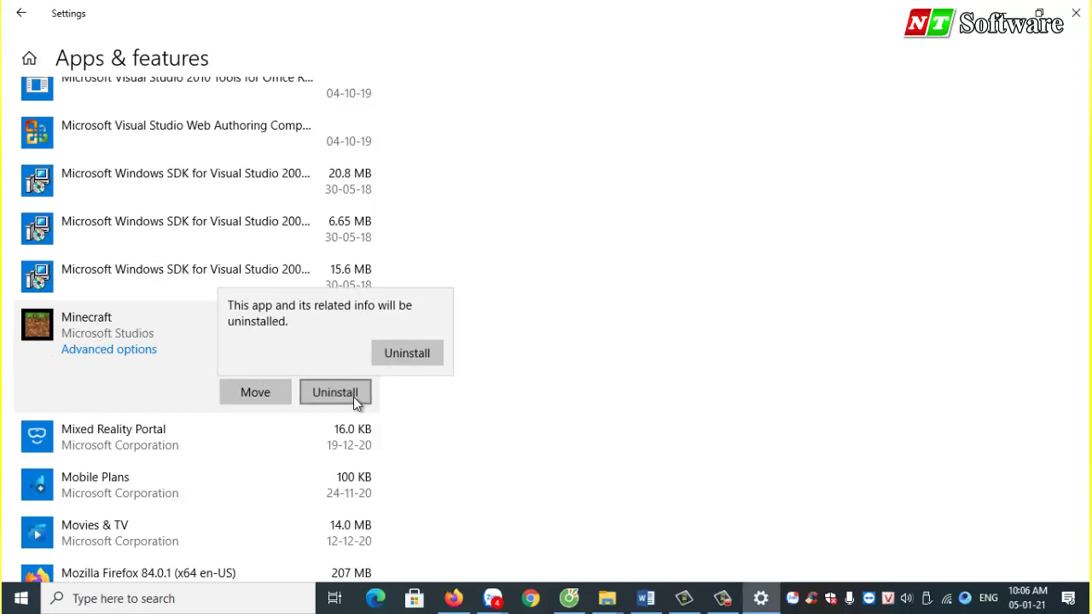
pyautogui.click(392, 355)
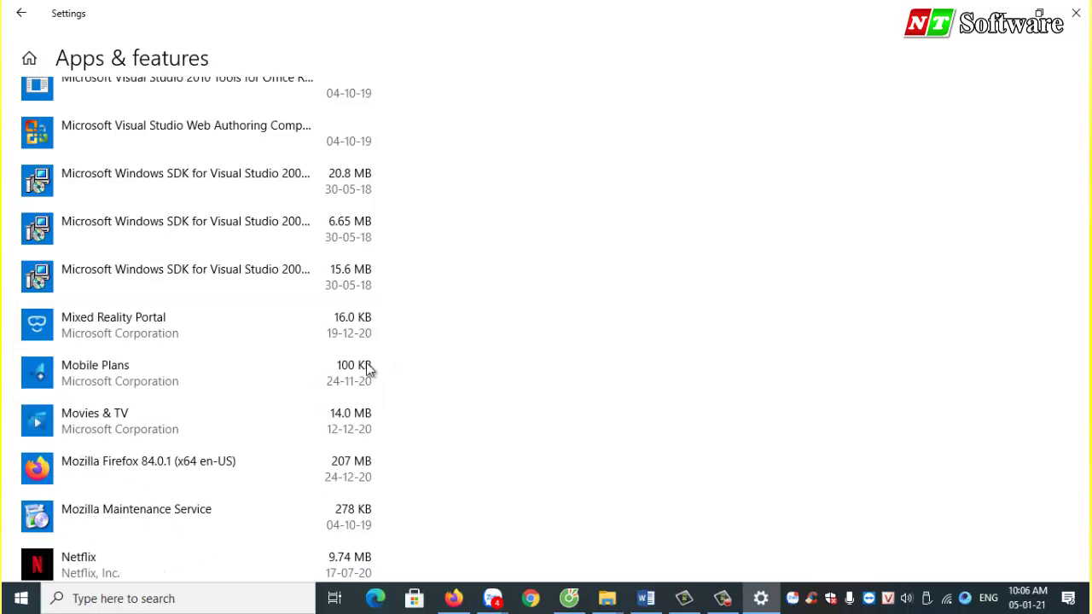
# - Uninstall the Paradise Bay app and its related info from the installed apps list
pyautogui.scroll(-3, 316, 397)
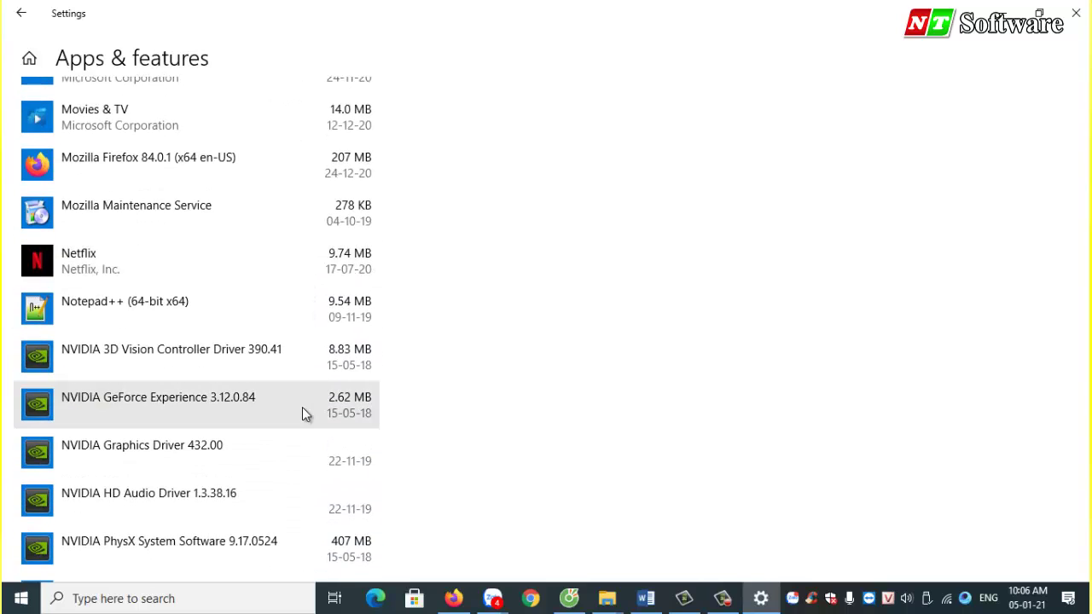
pyautogui.scroll(-3, 302, 407)
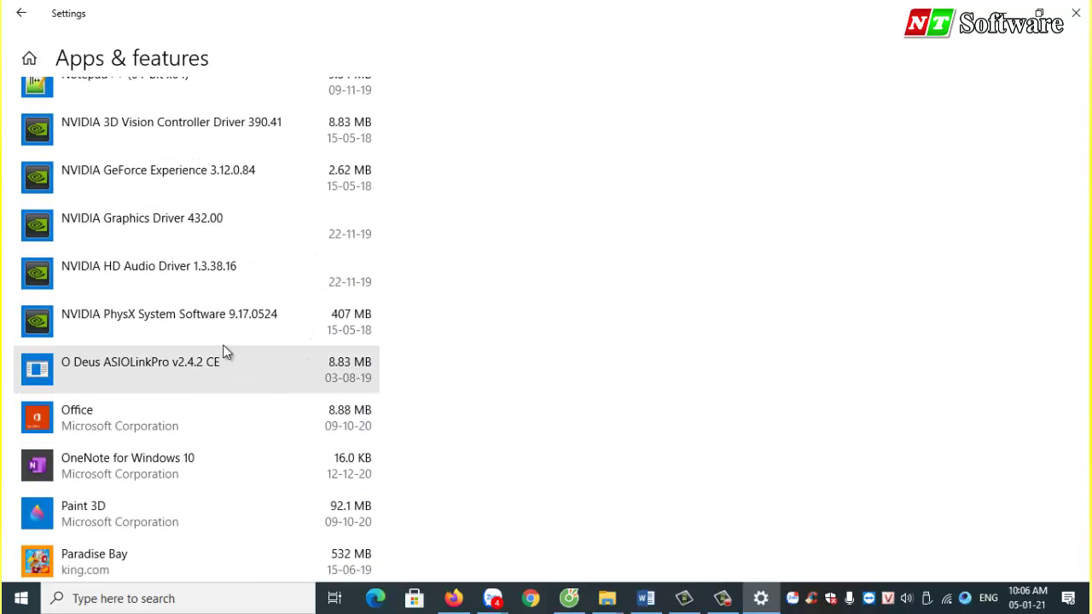
pyautogui.scroll(-1, 210, 318)
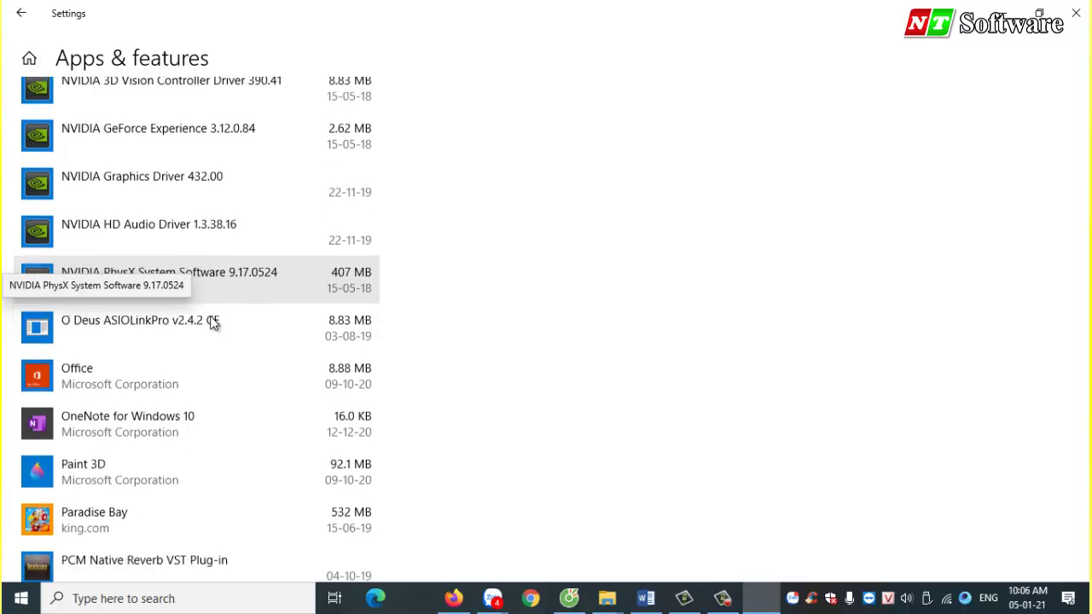
pyautogui.scroll(-3, 214, 367)
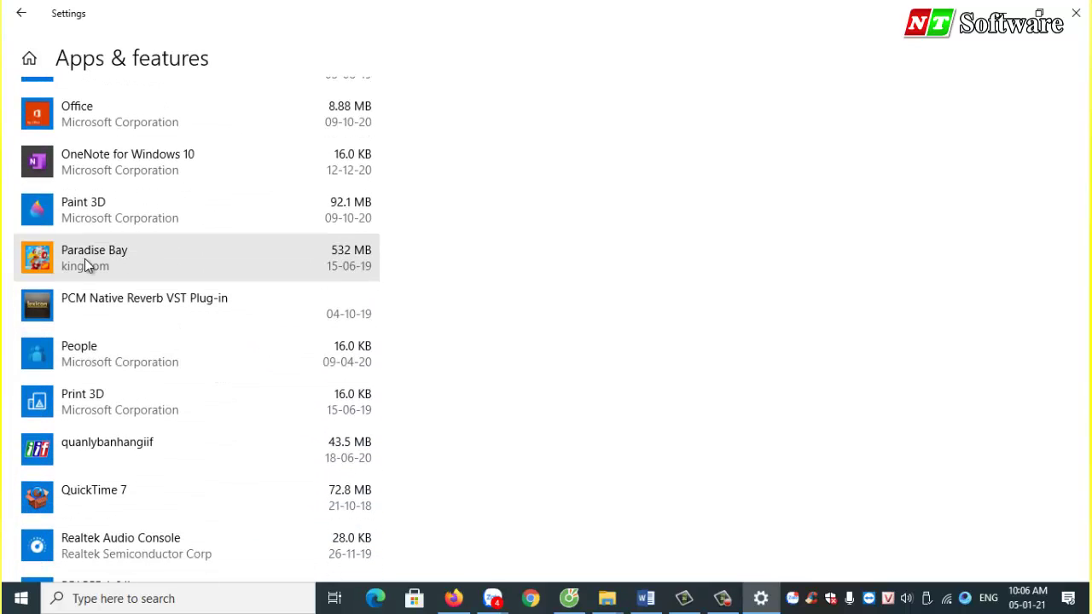
pyautogui.click(118, 258)
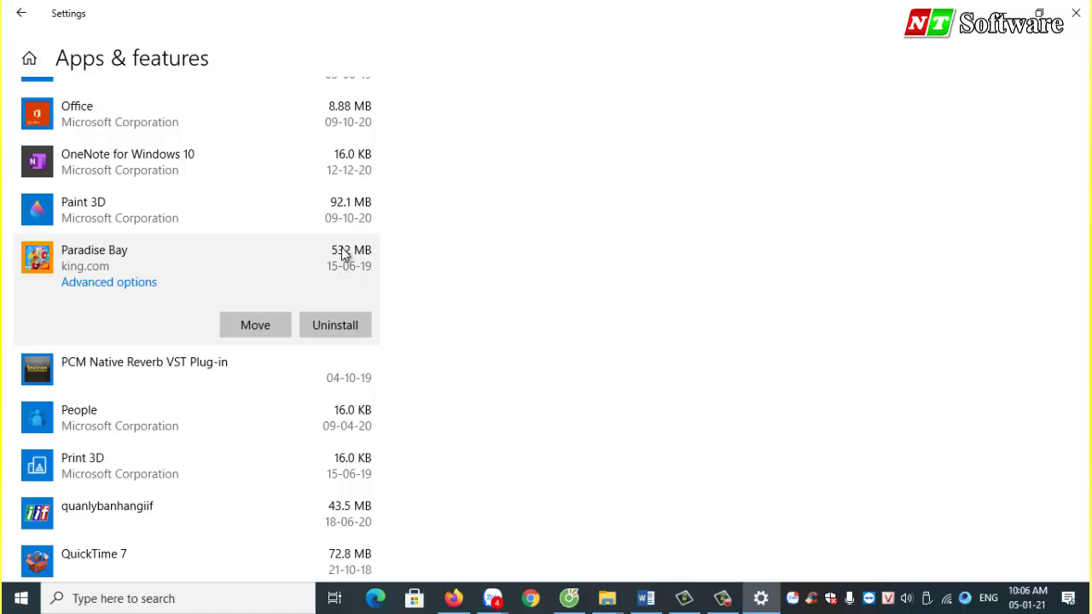
pyautogui.click(344, 325)
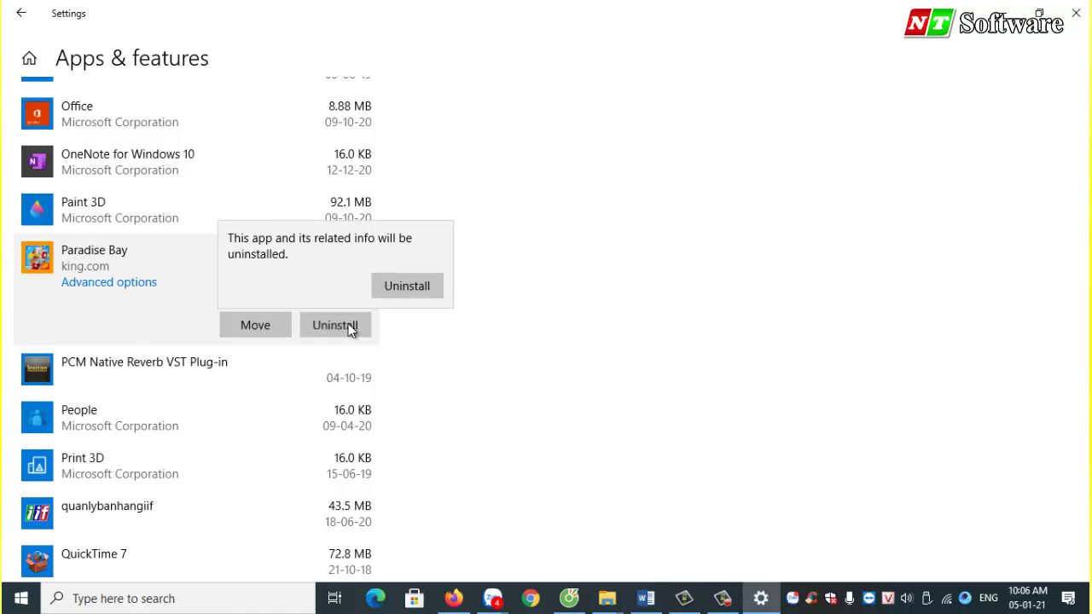
pyautogui.click(411, 282)
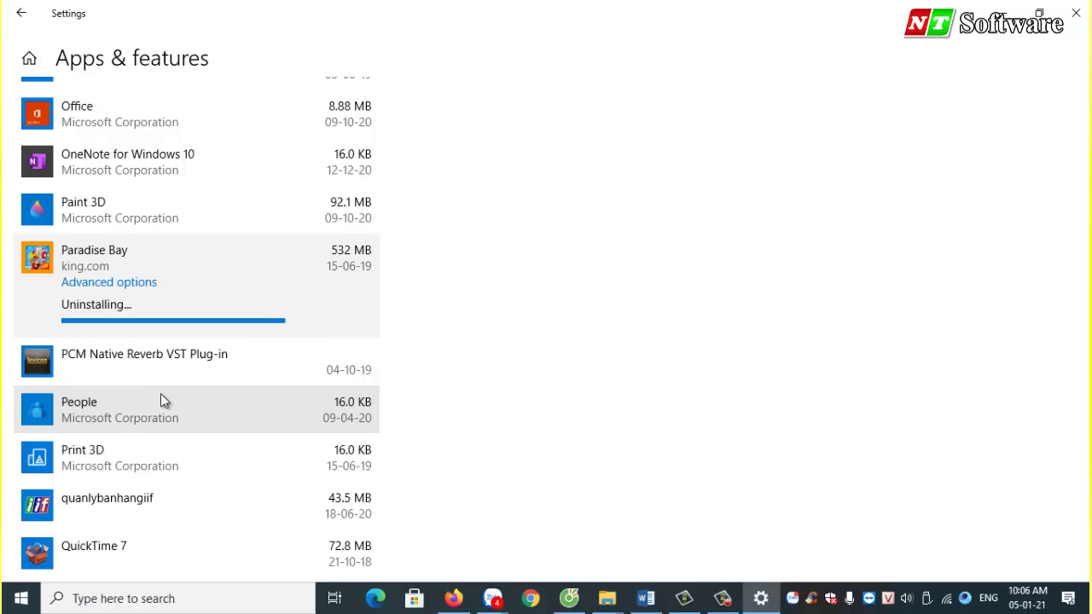
# - Review the rest of the installed apps list down to its end for large or unneeded apps, and return to the Storage overview
pyautogui.scroll(-1, 160, 399)
pyautogui.scroll(-2, 160, 399)
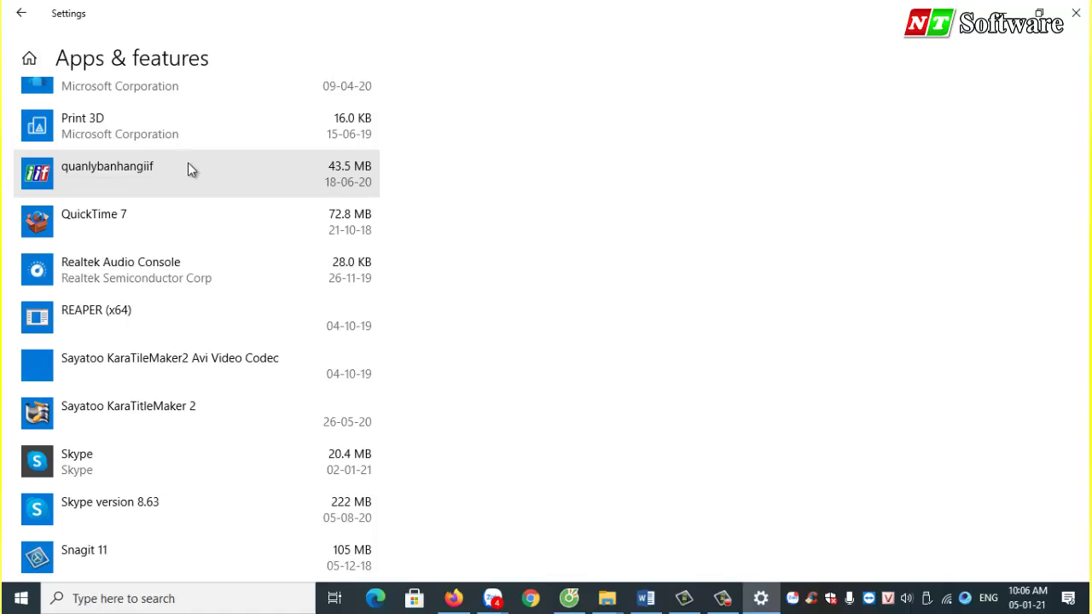
pyautogui.scroll(-2, 202, 258)
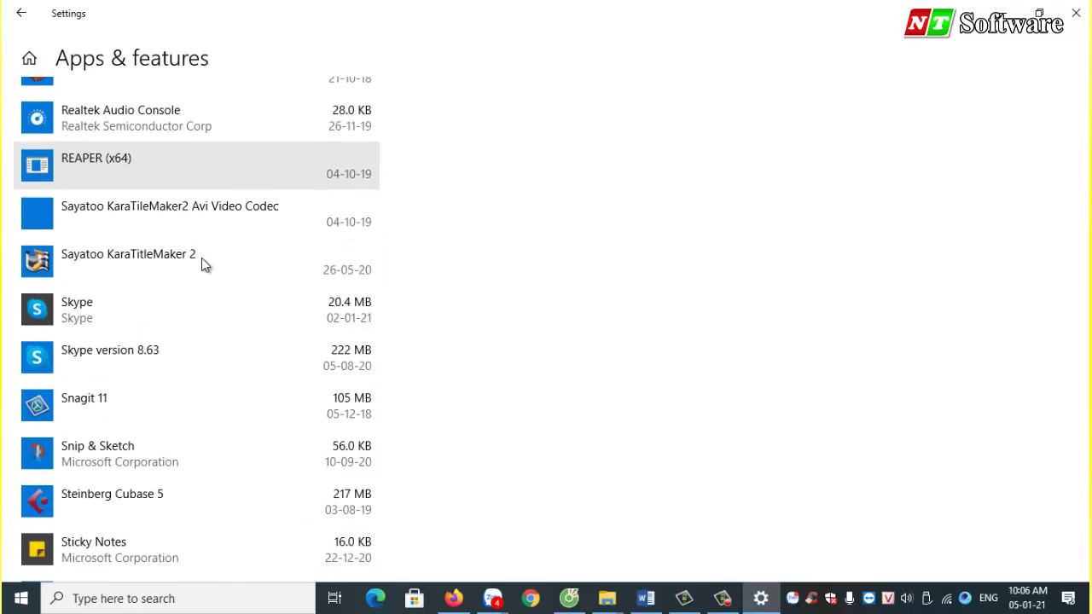
pyautogui.scroll(-1, 246, 361)
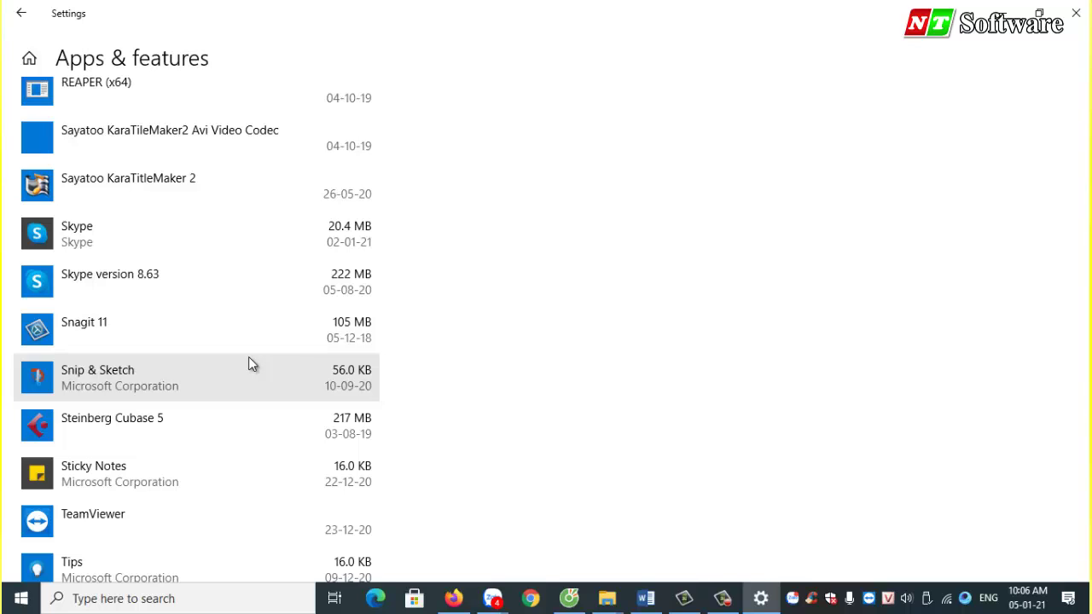
pyautogui.scroll(-1, 249, 362)
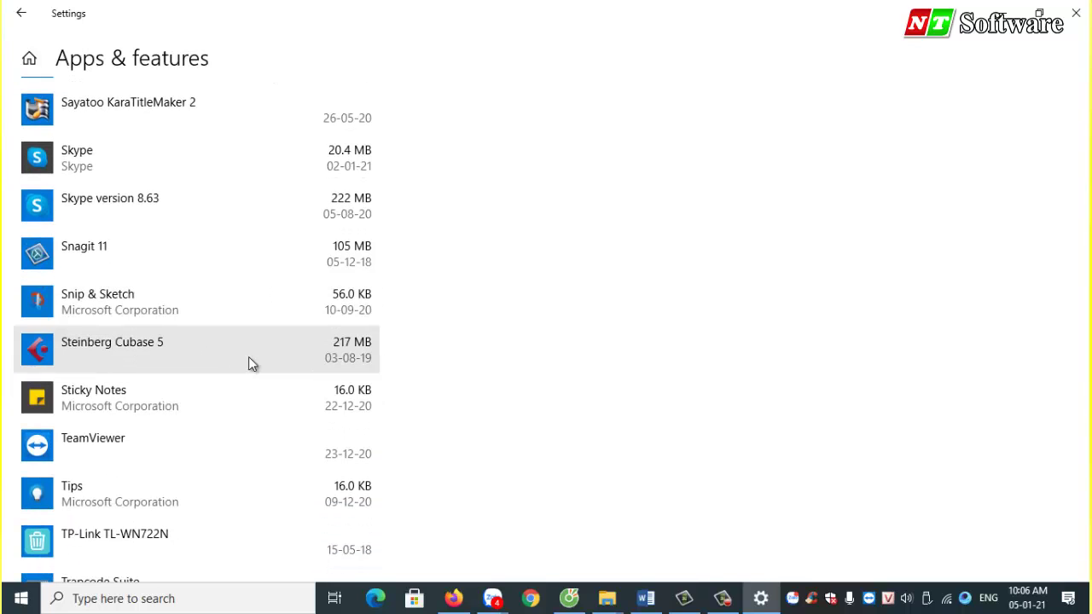
pyautogui.scroll(-2, 249, 362)
pyautogui.scroll(-5, 249, 361)
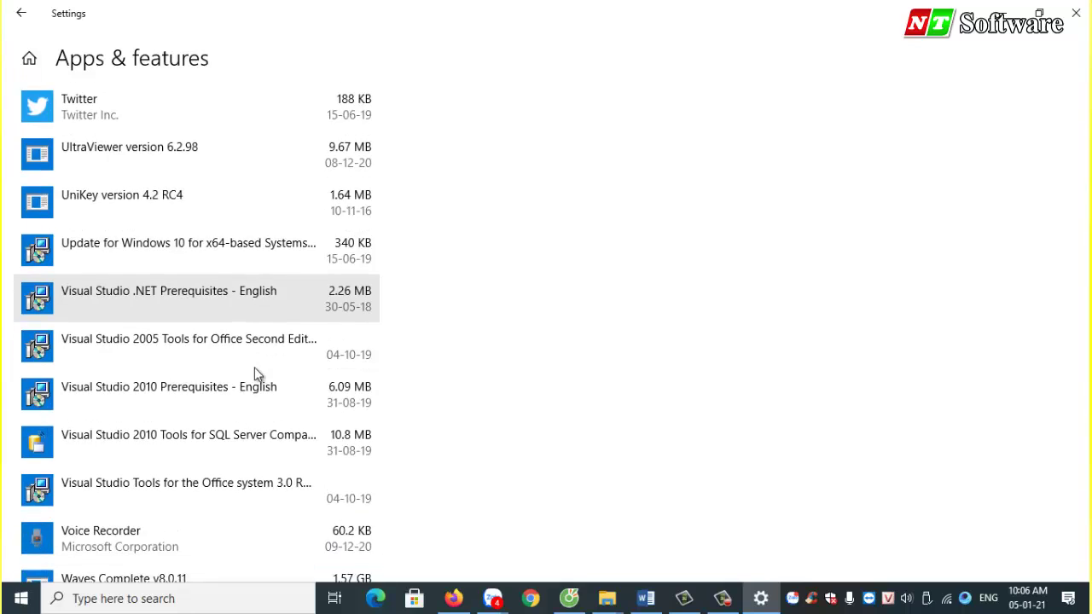
pyautogui.scroll(-1, 254, 367)
pyautogui.scroll(-7, 254, 367)
pyautogui.scroll(3, 254, 367)
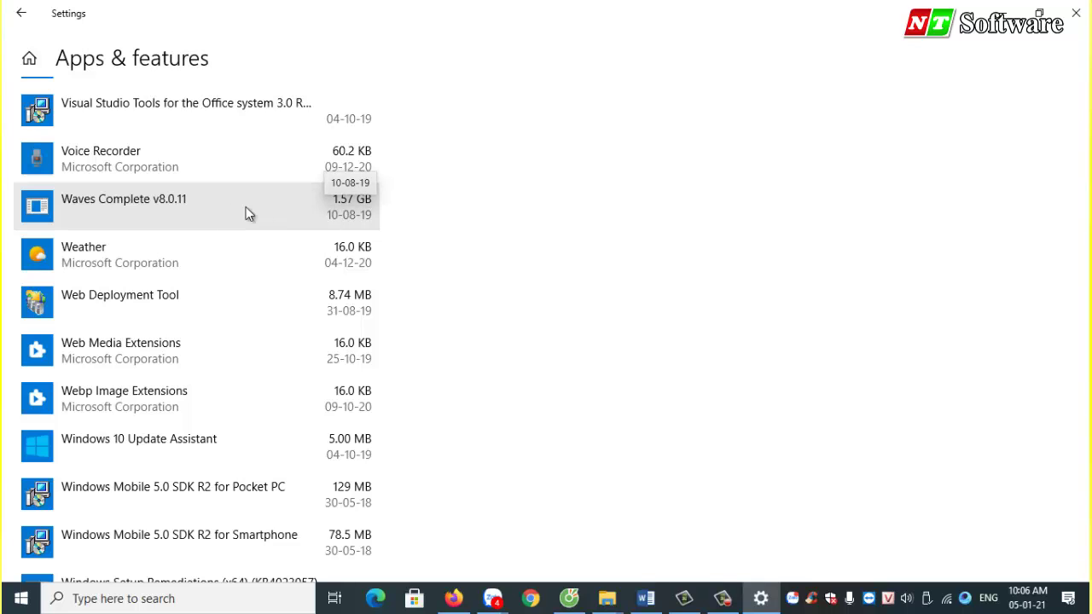
pyautogui.scroll(-5, 153, 213)
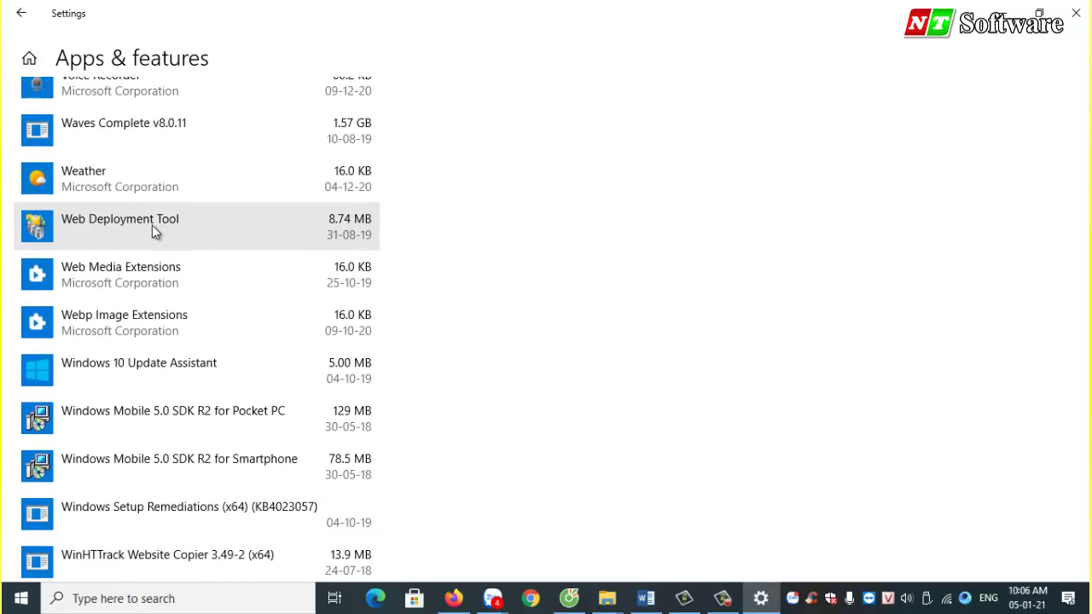
pyautogui.scroll(-2, 201, 328)
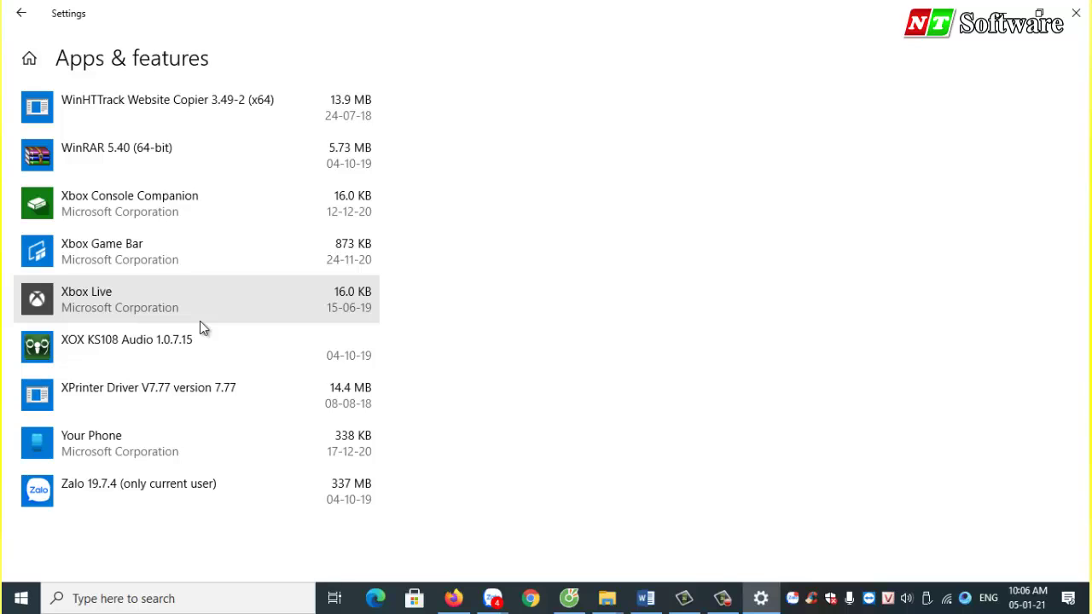
pyautogui.click(20, 12)
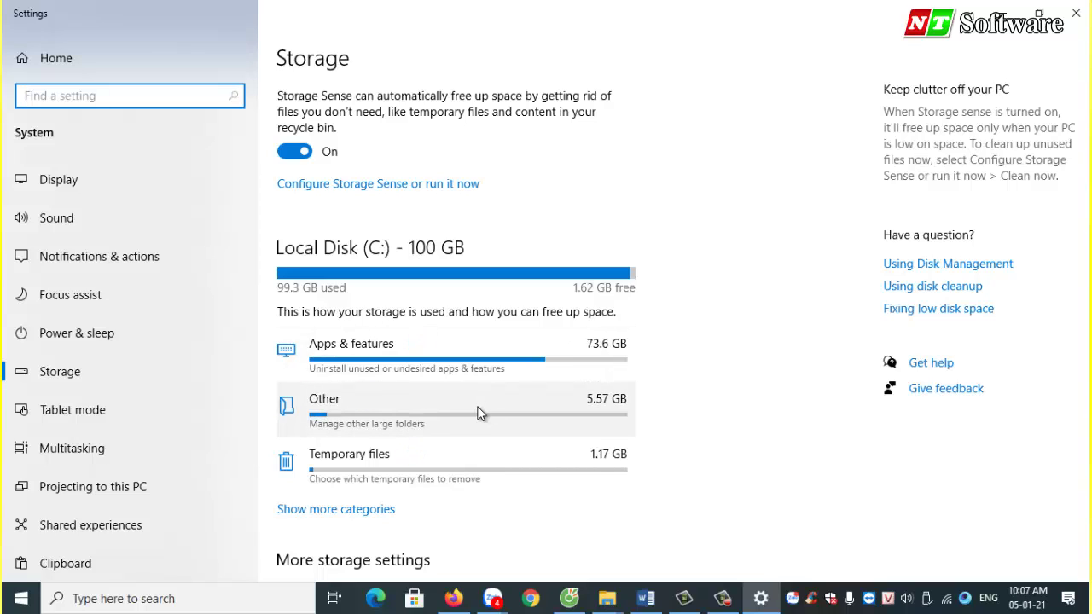
# - Switch to the This PC window in File Explorer and refresh it to check the free space on Local Disk (C:)
pyautogui.click(605, 601)
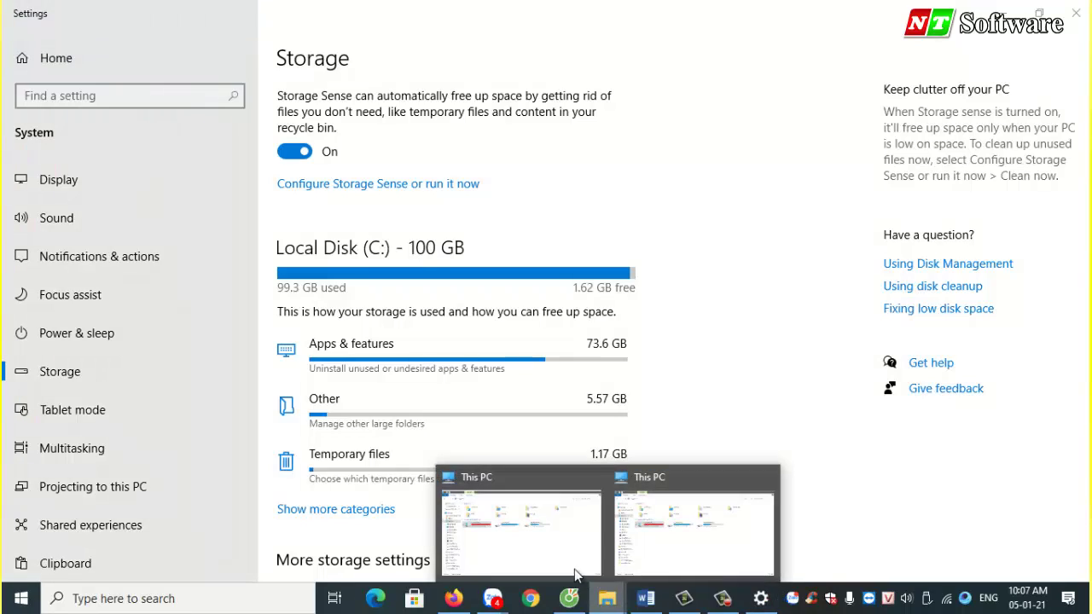
pyautogui.click(517, 534)
pyautogui.rightClick(299, 335)
pyautogui.click(340, 399)
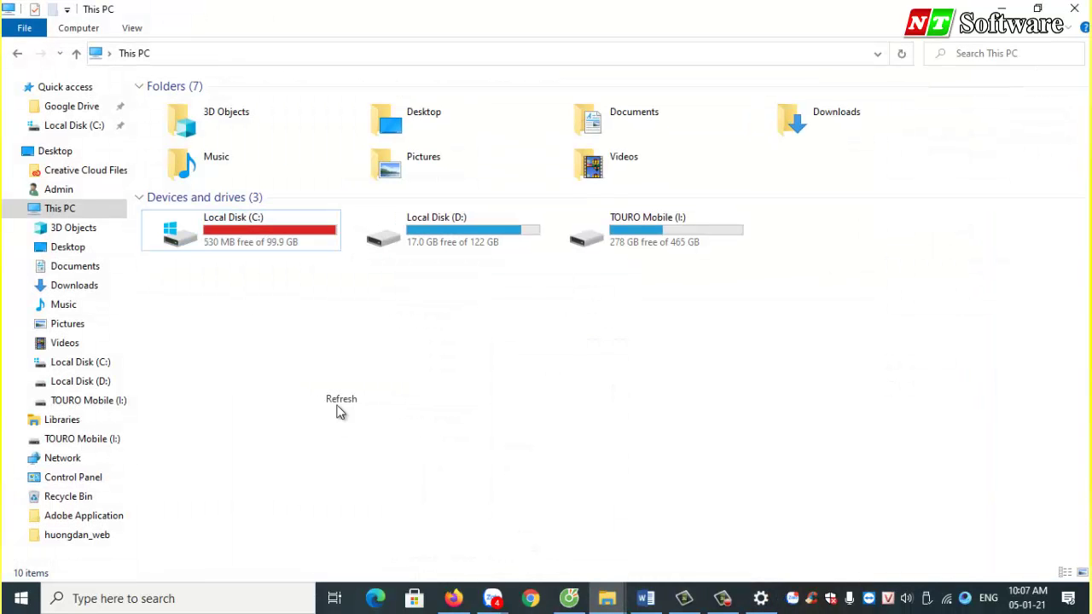
pyautogui.click(239, 246)
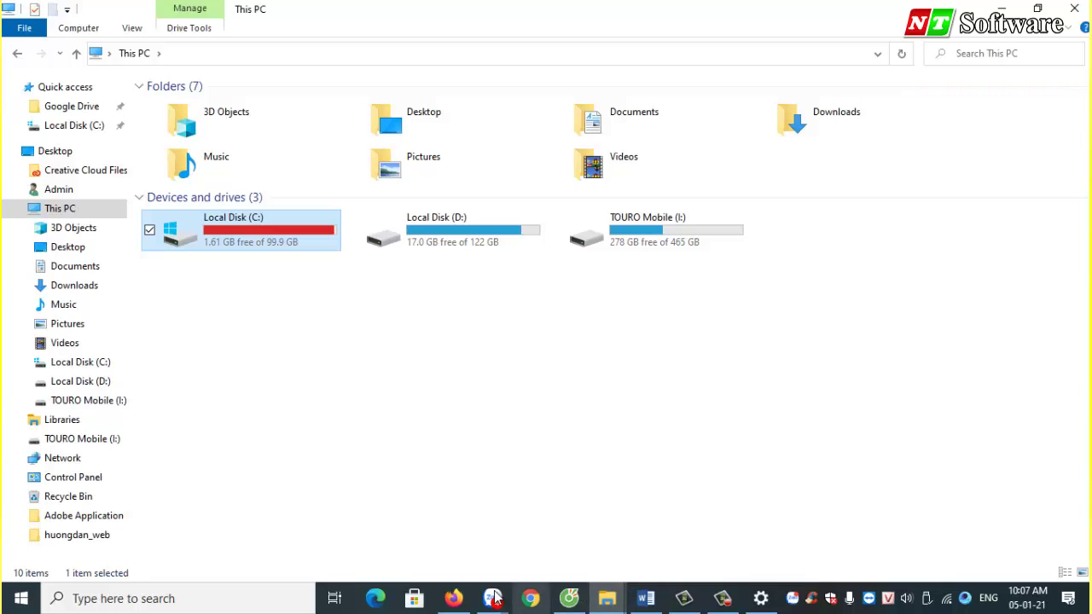
# - Search Windows for the Storage settings and open the Other category of Local Disk (C:)
pyautogui.click(207, 595)
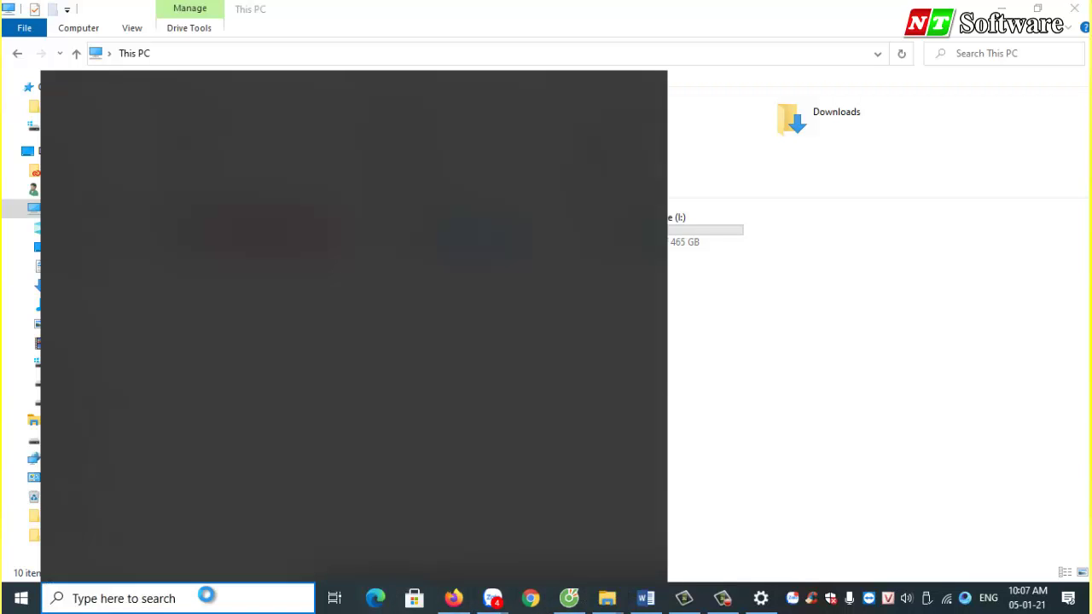
pyautogui.write('so')
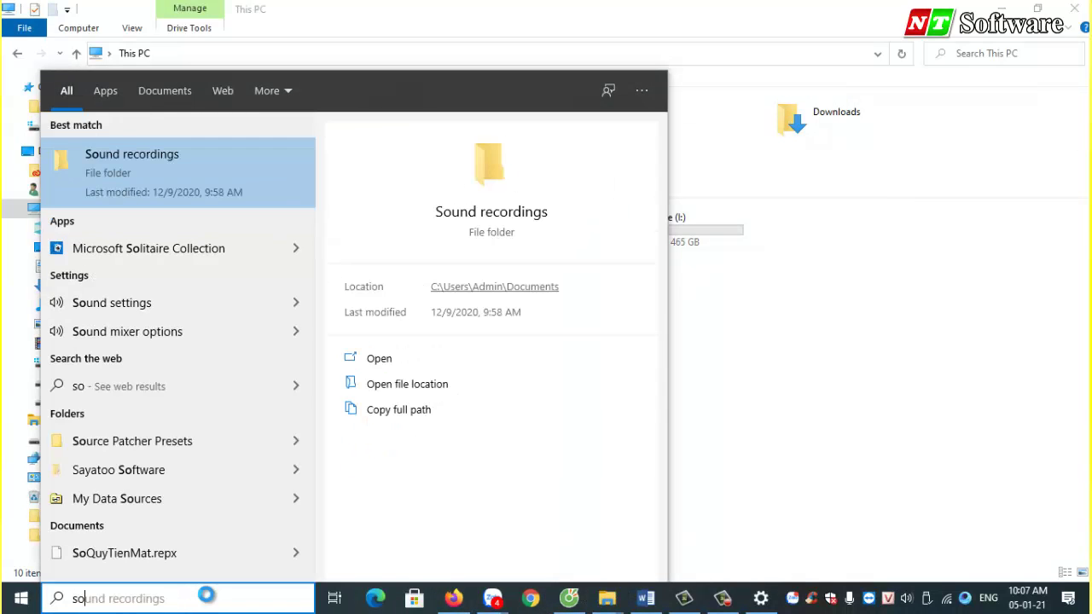
pyautogui.press('BackSpace')
pyautogui.write('t')
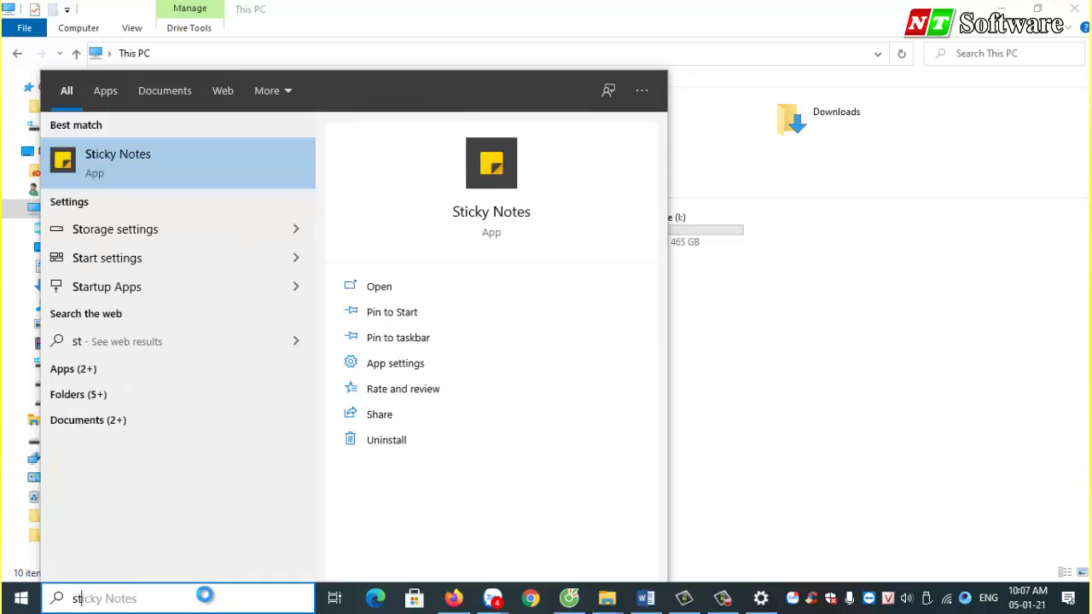
pyautogui.click(140, 229)
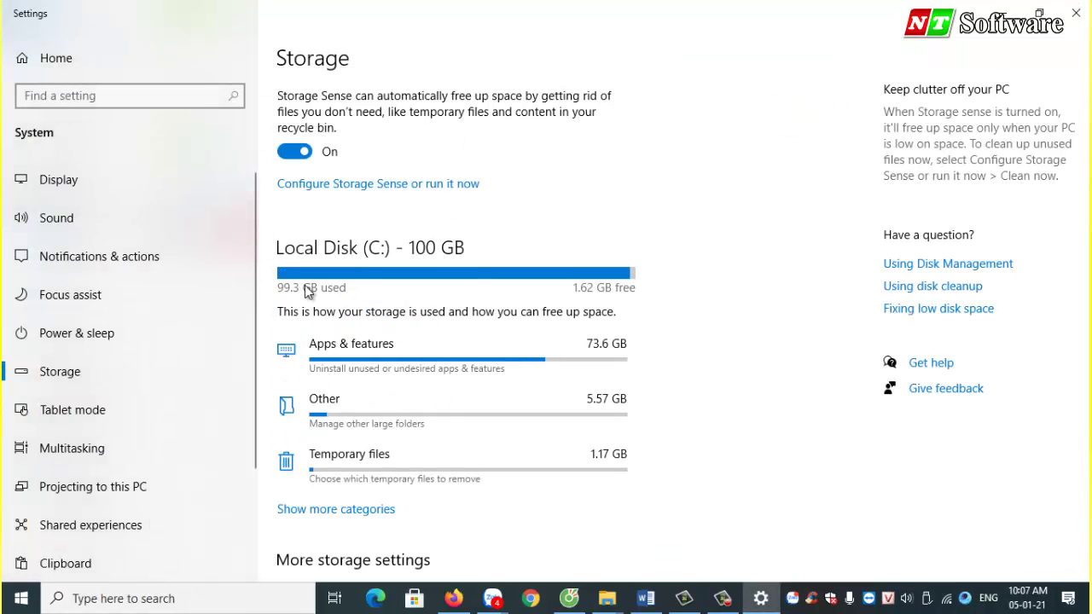
pyautogui.click(522, 410)
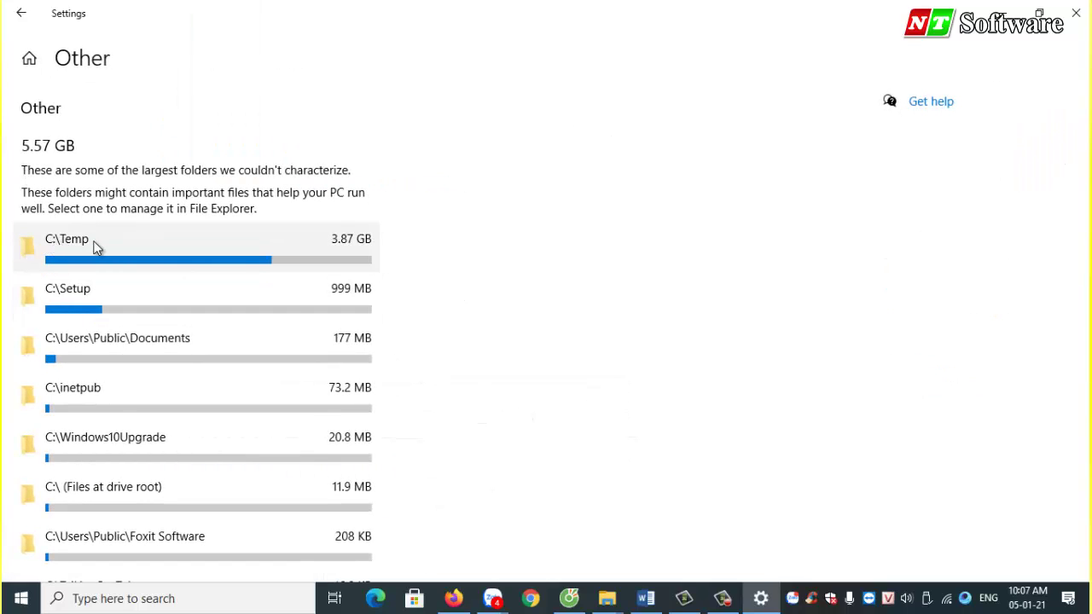
# - Open the C:\Temp folder from the Other category, delete everything in it, and close its window
pyautogui.click(345, 244)
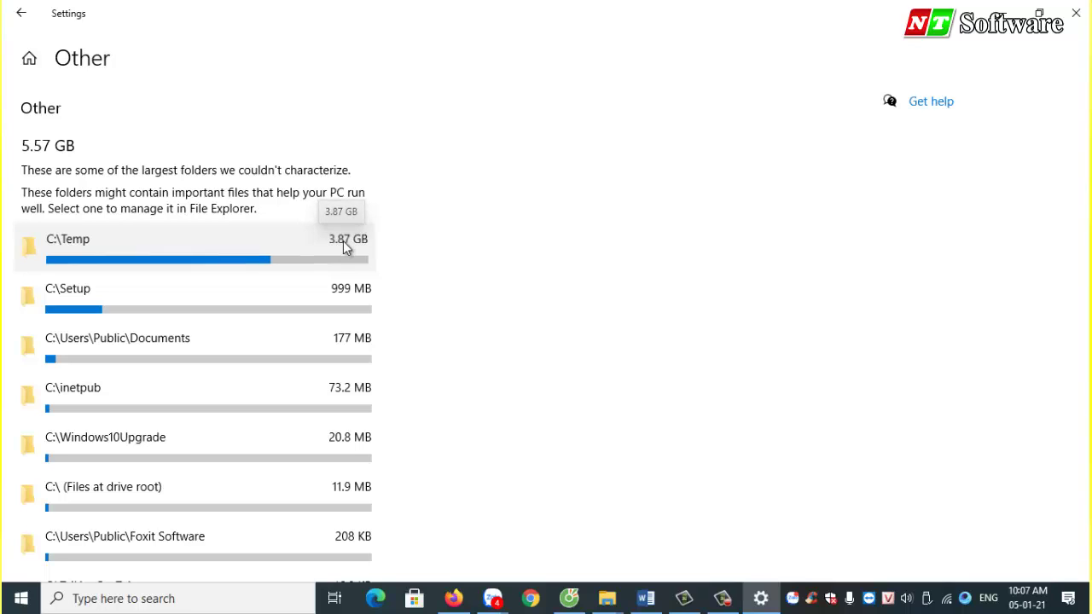
pyautogui.moveTo(172, 182); pyautogui.dragTo(294, 88)
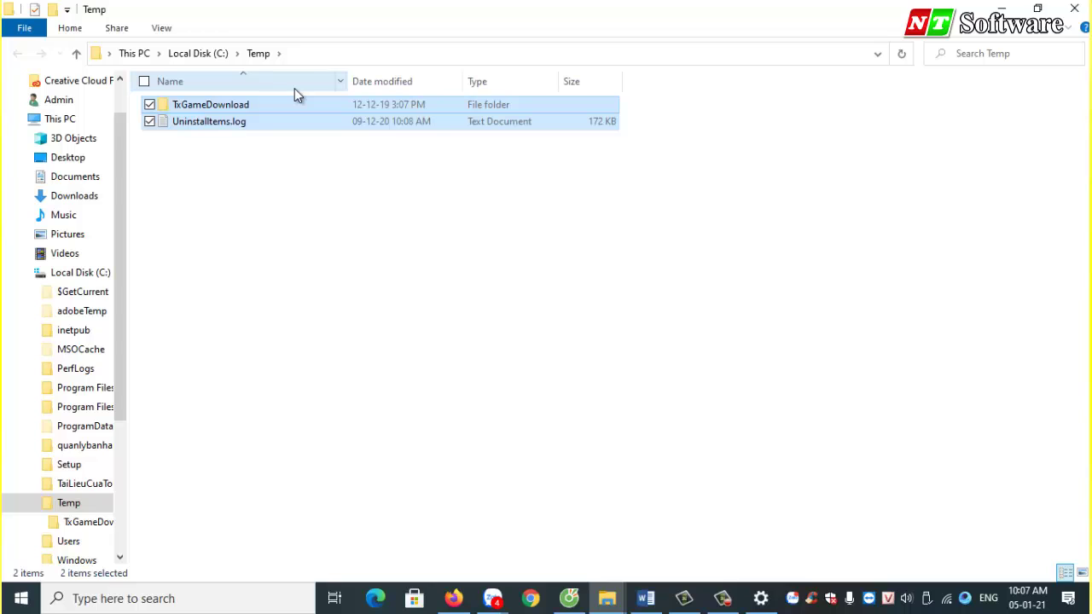
pyautogui.press('Delete')
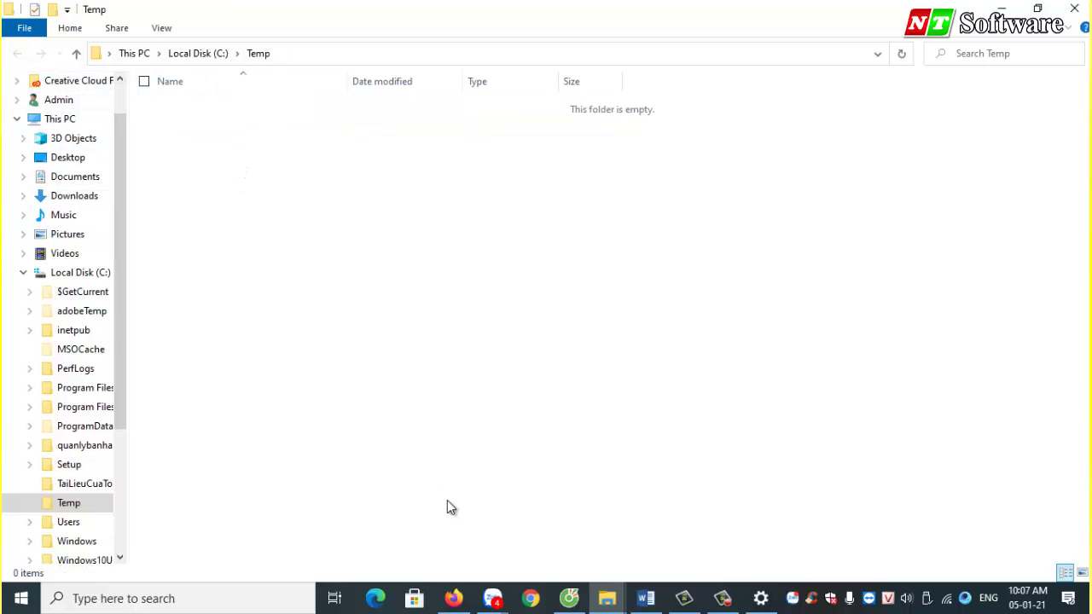
pyautogui.click(1074, 8)
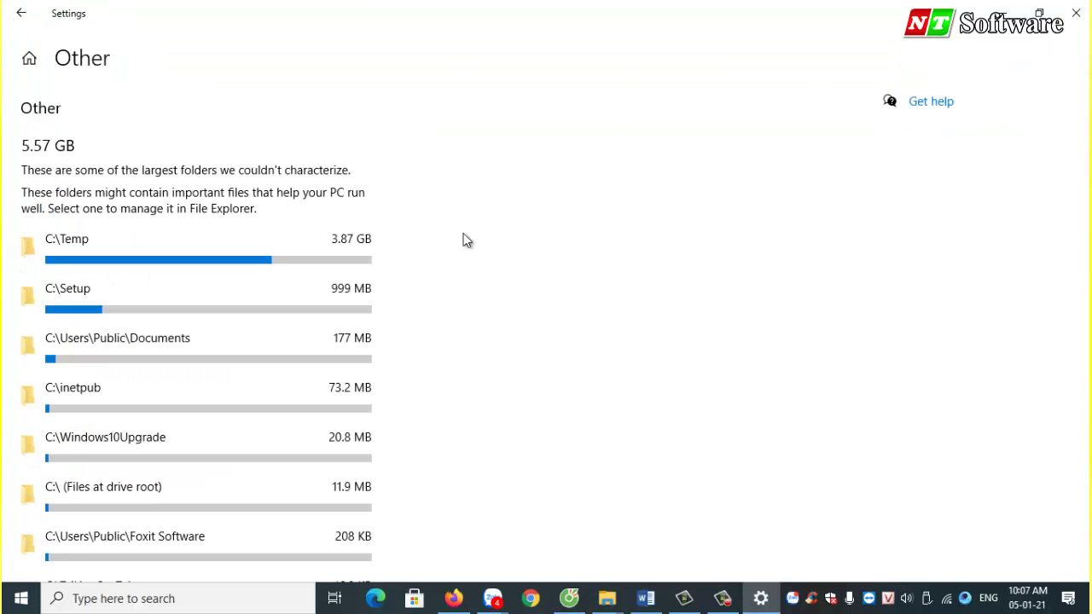
# - Open the C:\Setup folder from the Other category, delete all its contents, and close its window
pyautogui.click(133, 305)
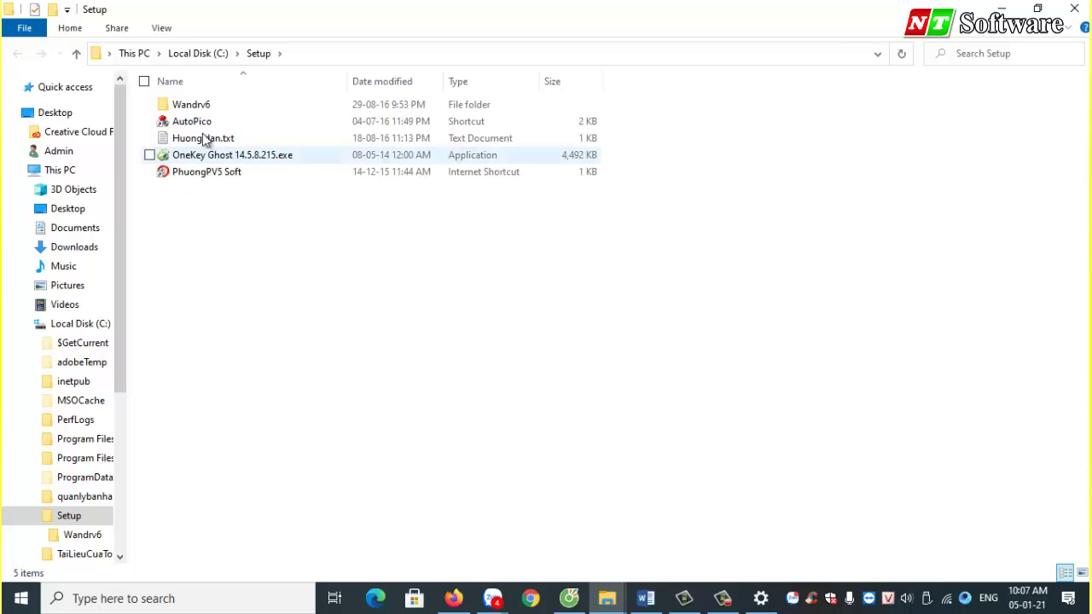
pyautogui.moveTo(189, 225); pyautogui.dragTo(286, 79)
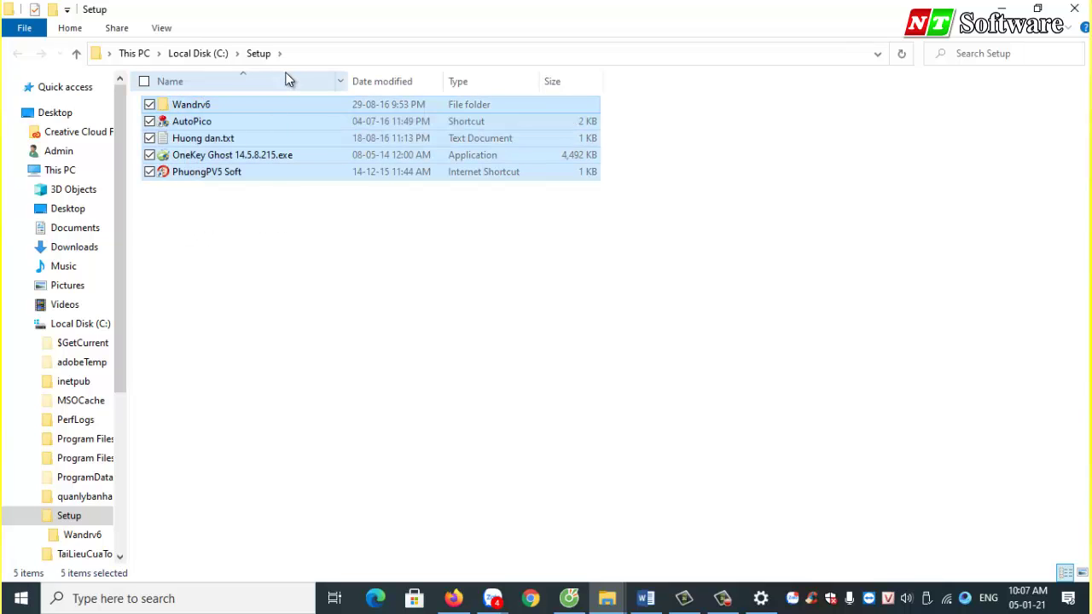
pyautogui.press('Delete')
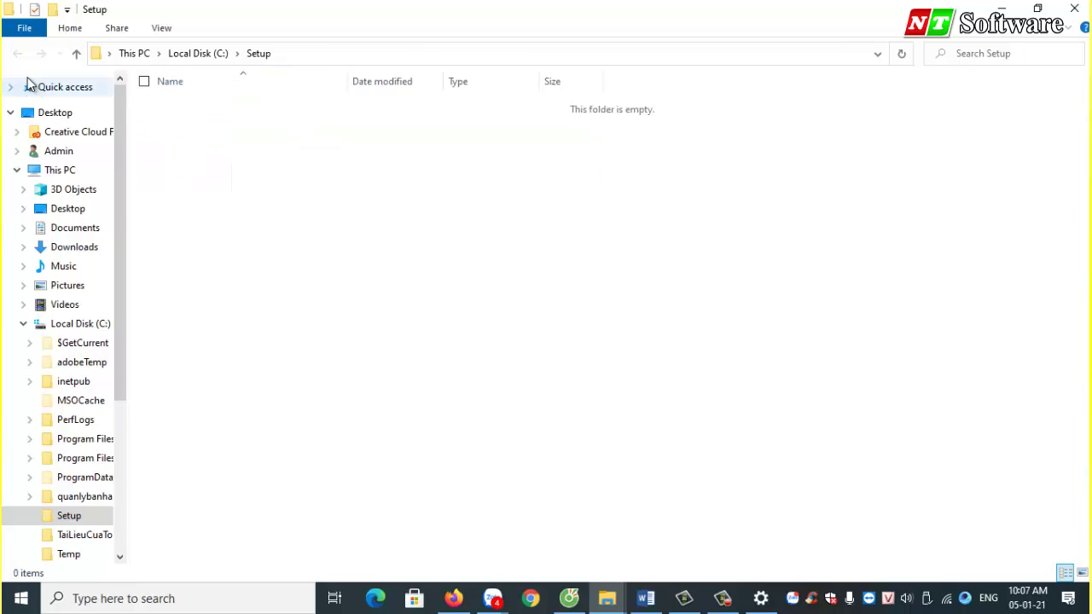
pyautogui.click(1070, 7)
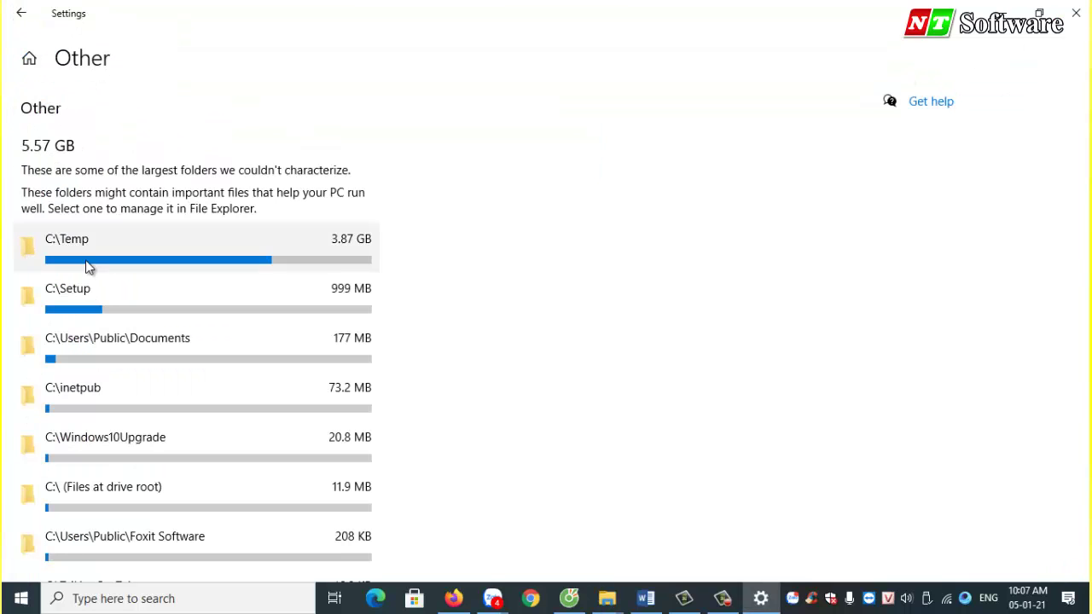
# - Open C:\Users\Public\Documents from the Other category and inspect the Audition folder inside Adobe
pyautogui.click(118, 353)
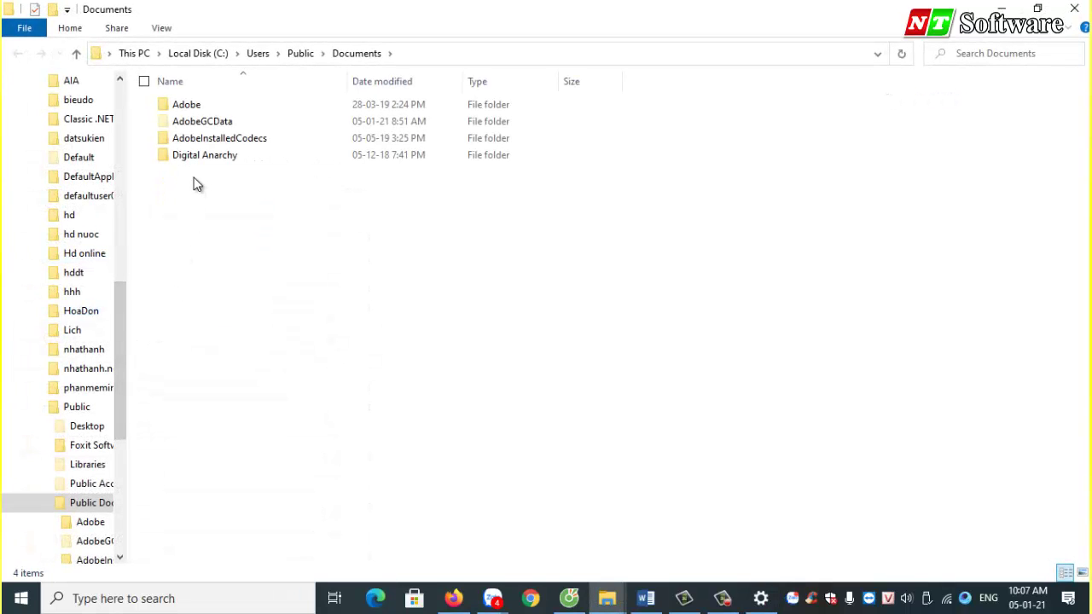
pyautogui.doubleClick(185, 105)
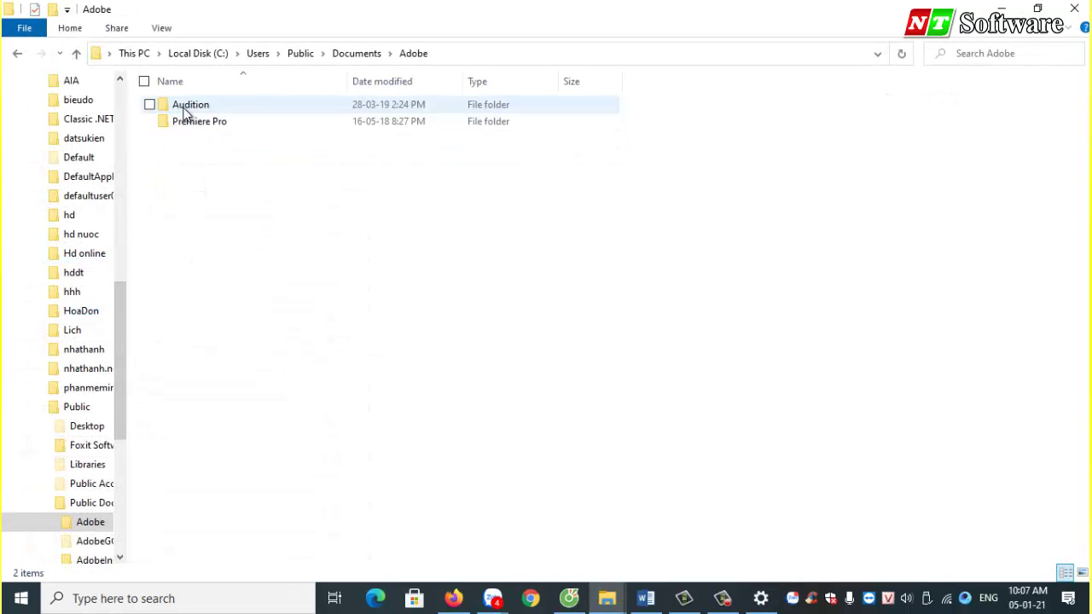
pyautogui.click(195, 106)
pyautogui.doubleClick(195, 107)
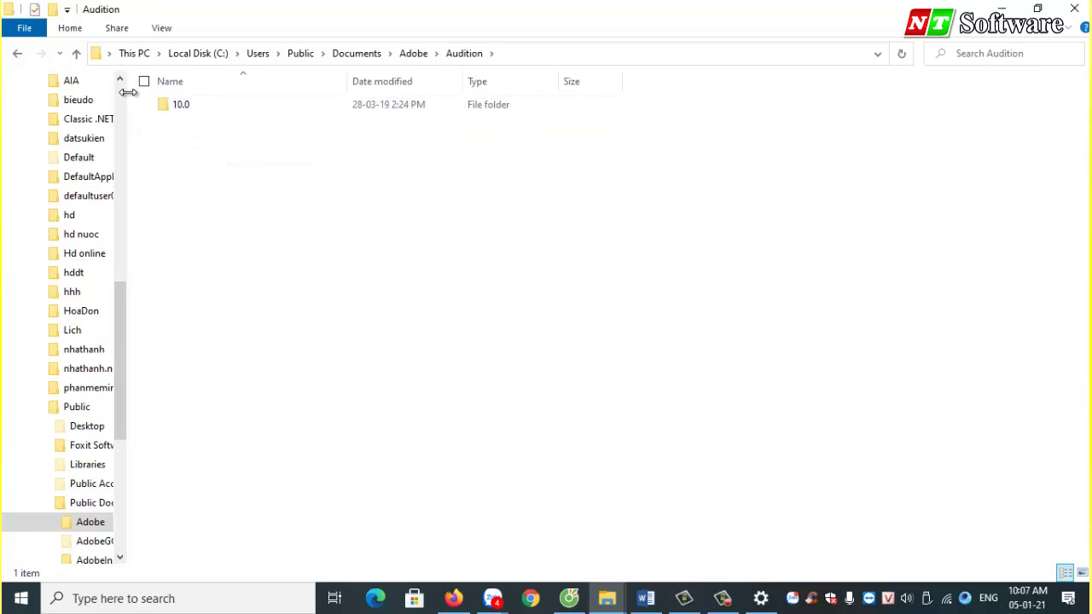
# - Inspect the 10.0 folder inside Audition and the Tutorial folder inside Premiere Pro's 11.0 folder
pyautogui.click(188, 109)
pyautogui.doubleClick(188, 109)
pyautogui.click(18, 52)
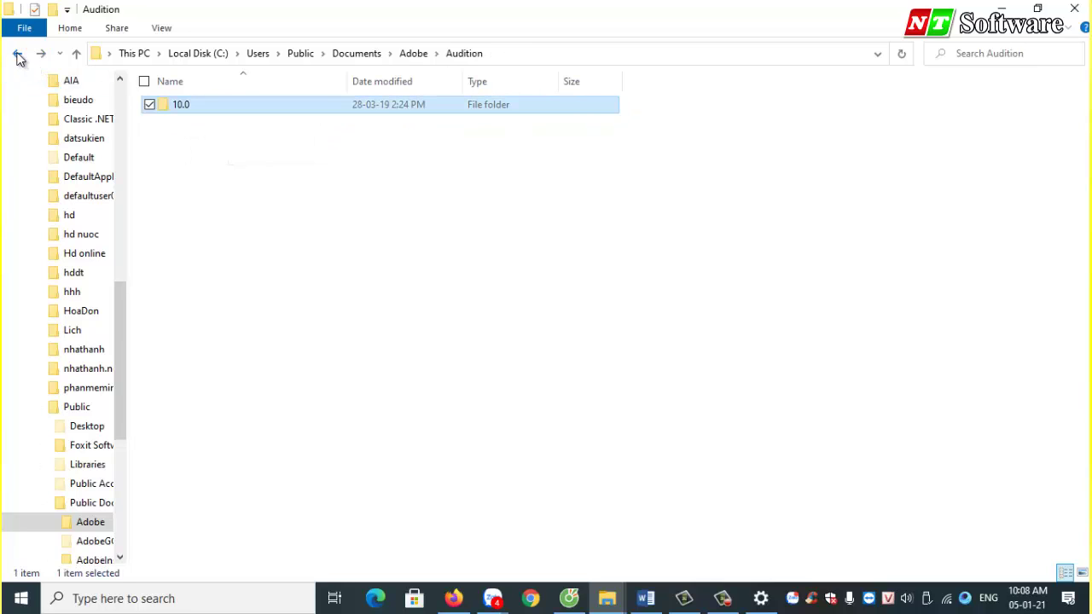
pyautogui.click(18, 53)
pyautogui.doubleClick(163, 123)
pyautogui.doubleClick(178, 107)
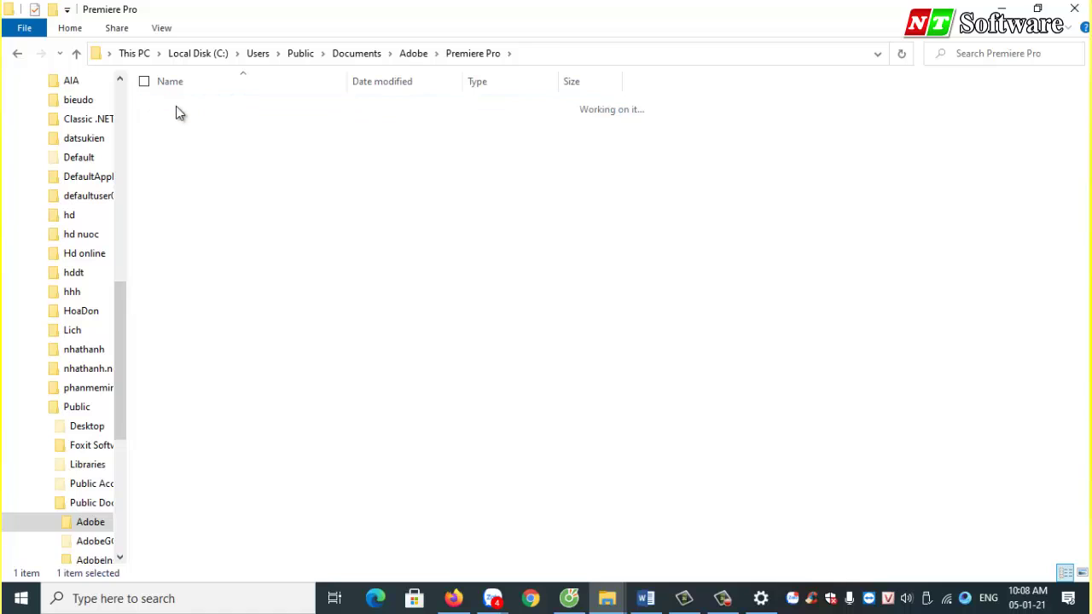
pyautogui.click(178, 107)
pyautogui.doubleClick(178, 107)
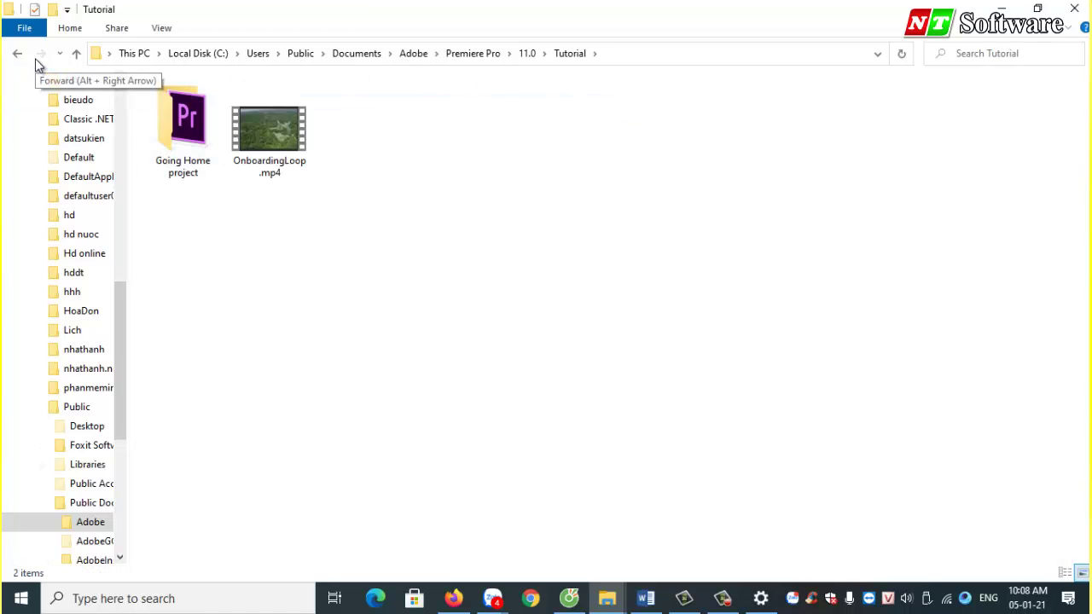
# - Play OnboardingLoop.mp4 from the Tutorial folder to see what it contains, and close the video player
pyautogui.doubleClick(294, 128)
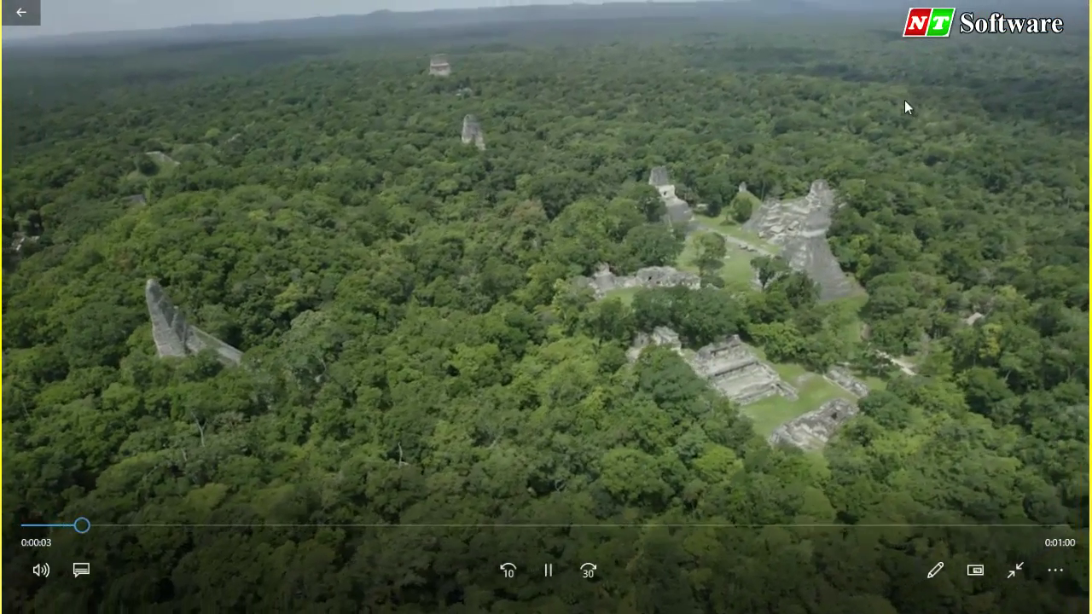
pyautogui.doubleClick(904, 102)
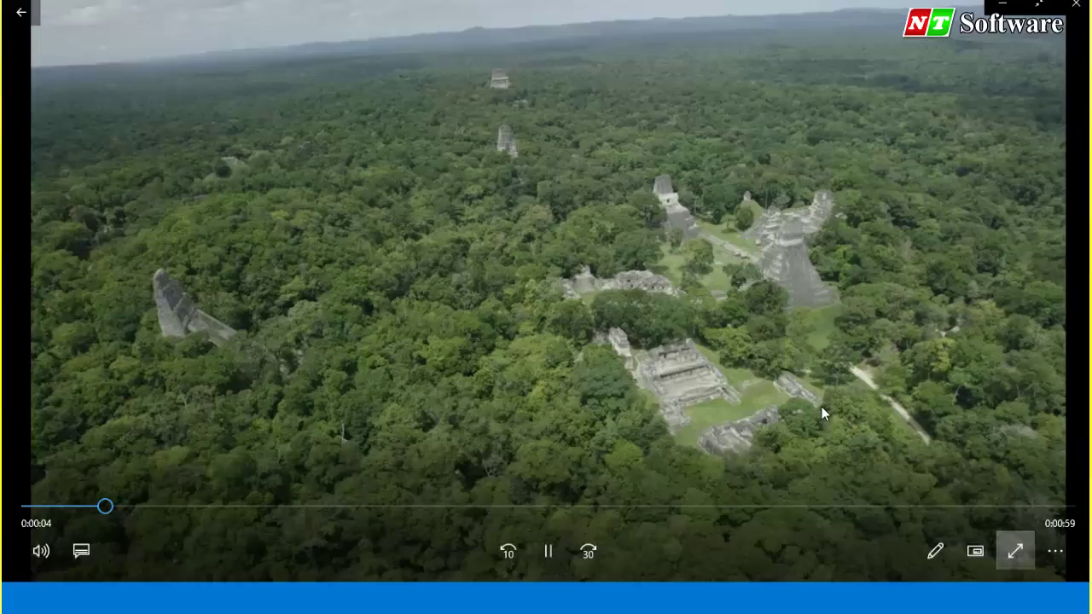
pyautogui.doubleClick(823, 414)
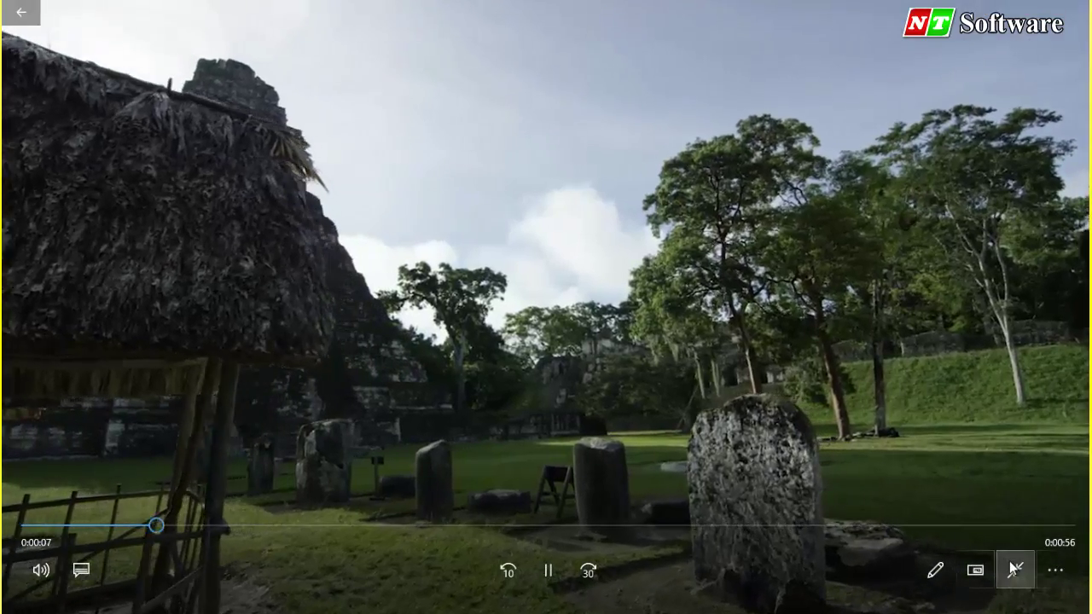
pyautogui.click(1014, 569)
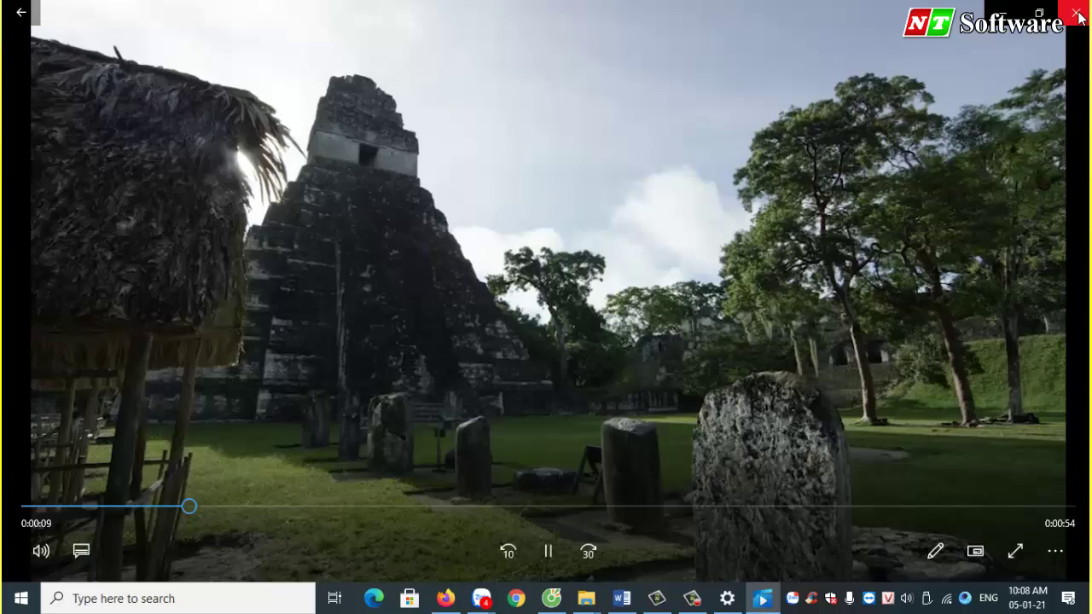
pyautogui.click(1075, 13)
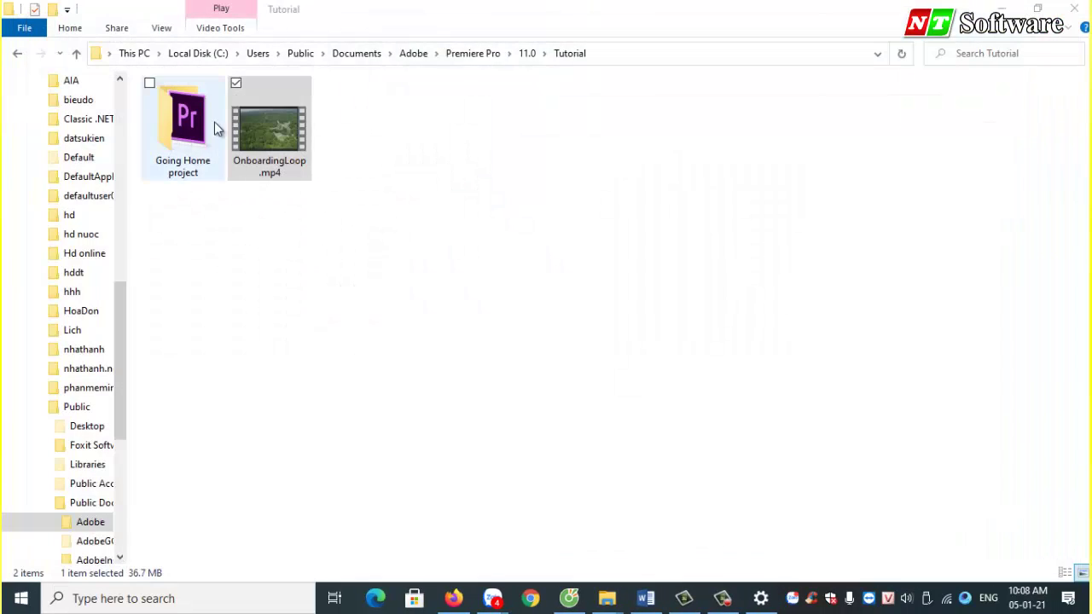
# - Go back up through the Adobe and Documents folders to C:\Users\Public
pyautogui.click(413, 54)
pyautogui.click(412, 55)
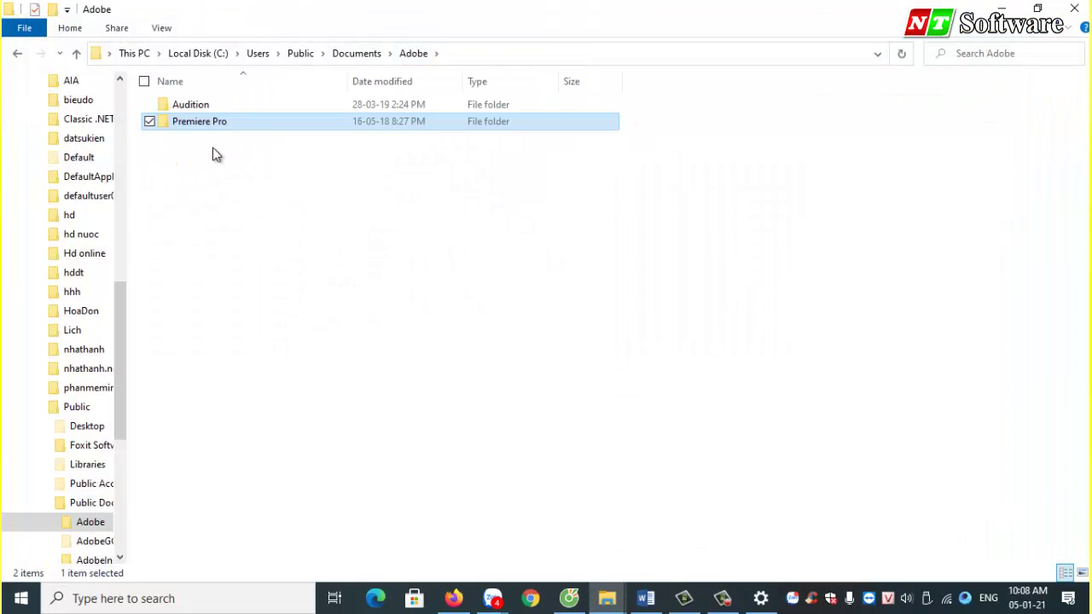
pyautogui.click(350, 53)
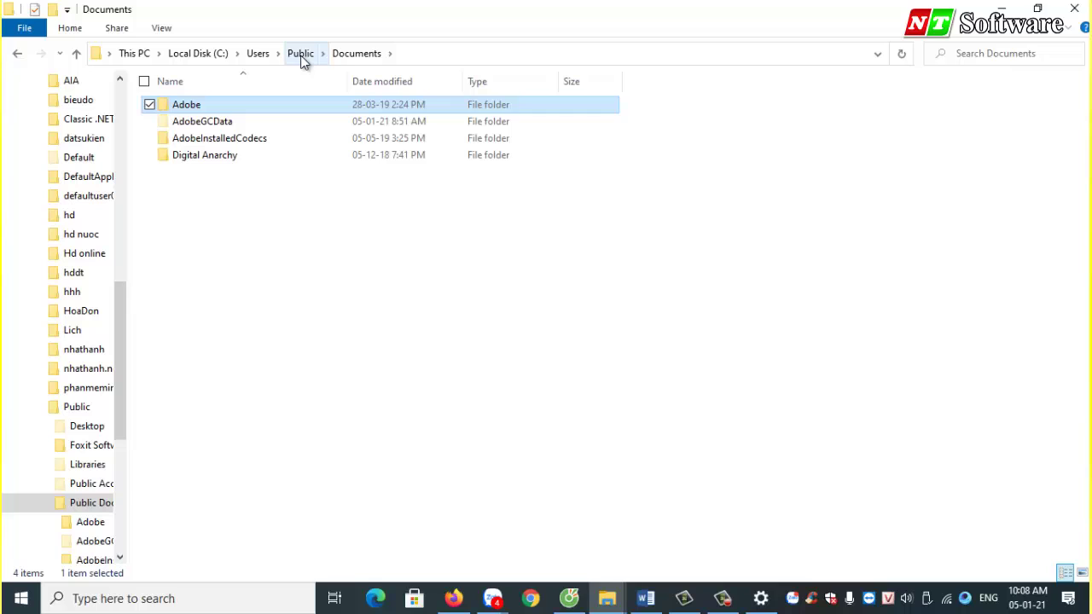
pyautogui.click(302, 54)
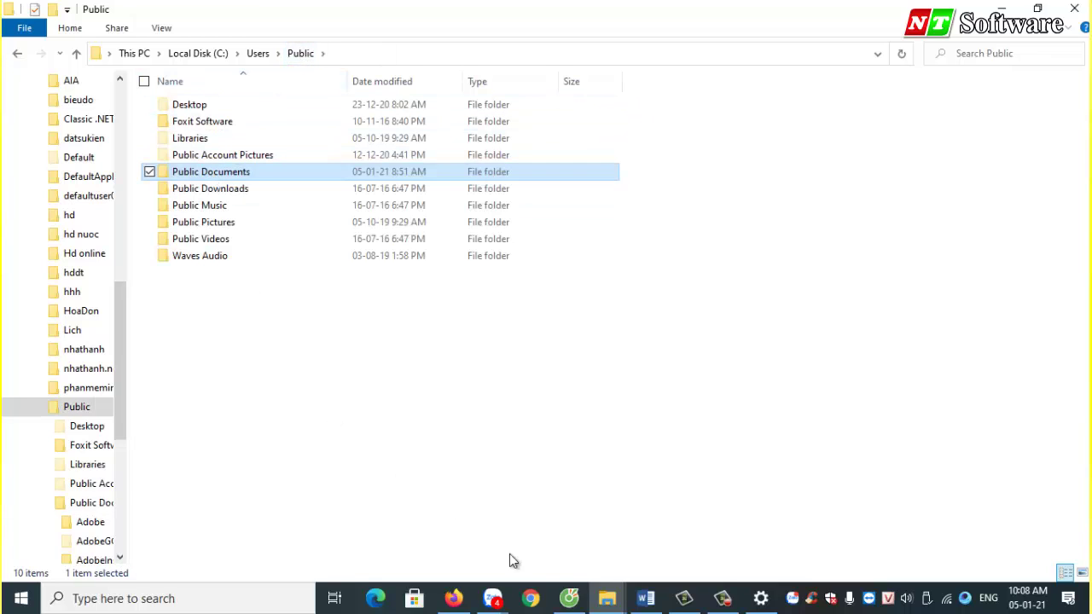
# - Return to the Other category in Settings, view the contents of C:\inetpub, and close its window
pyautogui.click(760, 598)
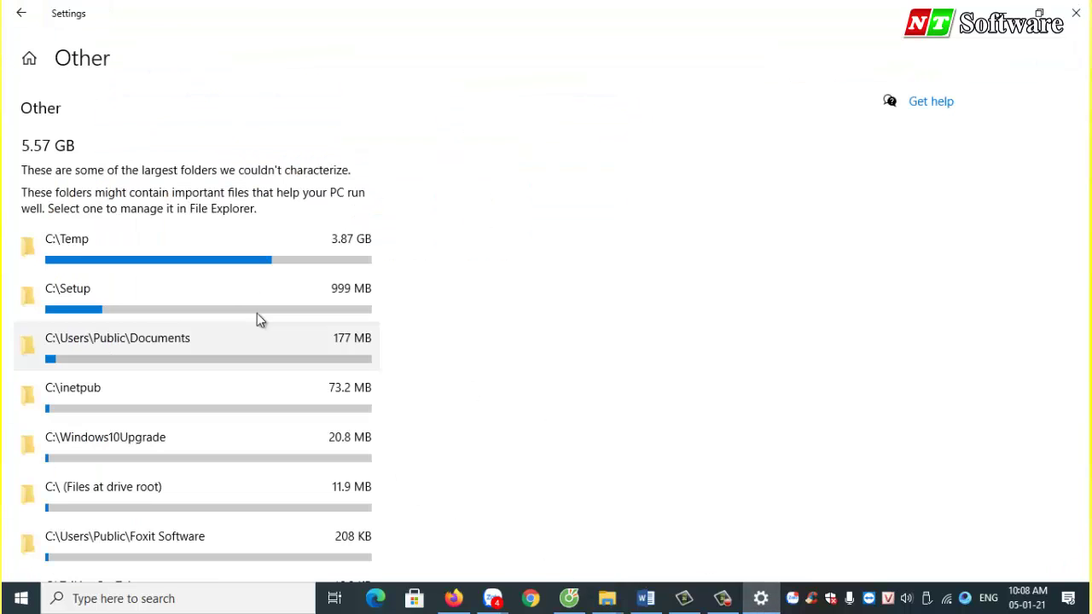
pyautogui.click(84, 395)
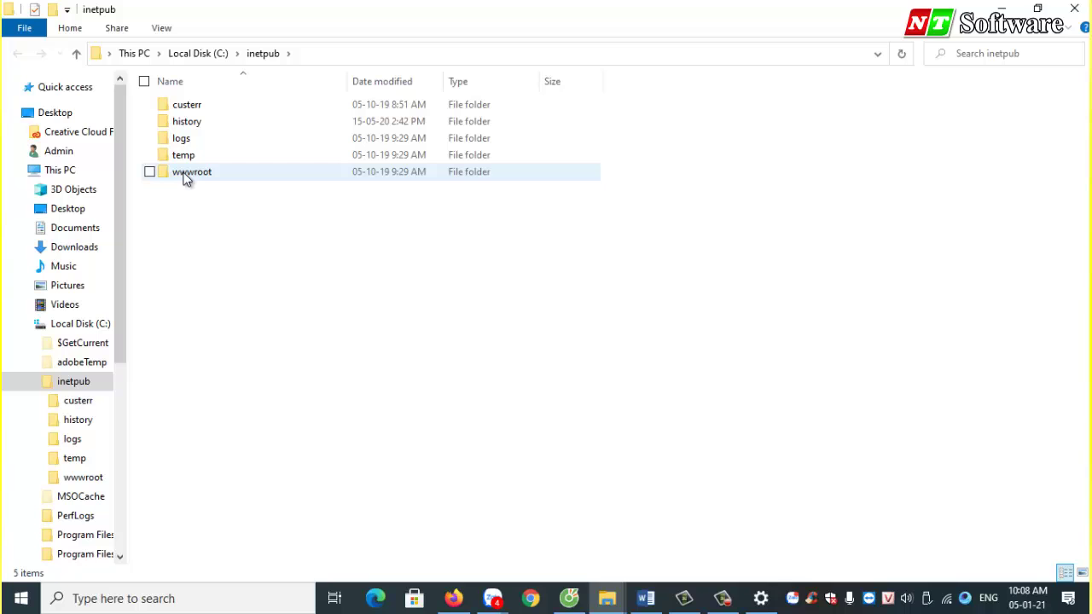
pyautogui.click(1074, 9)
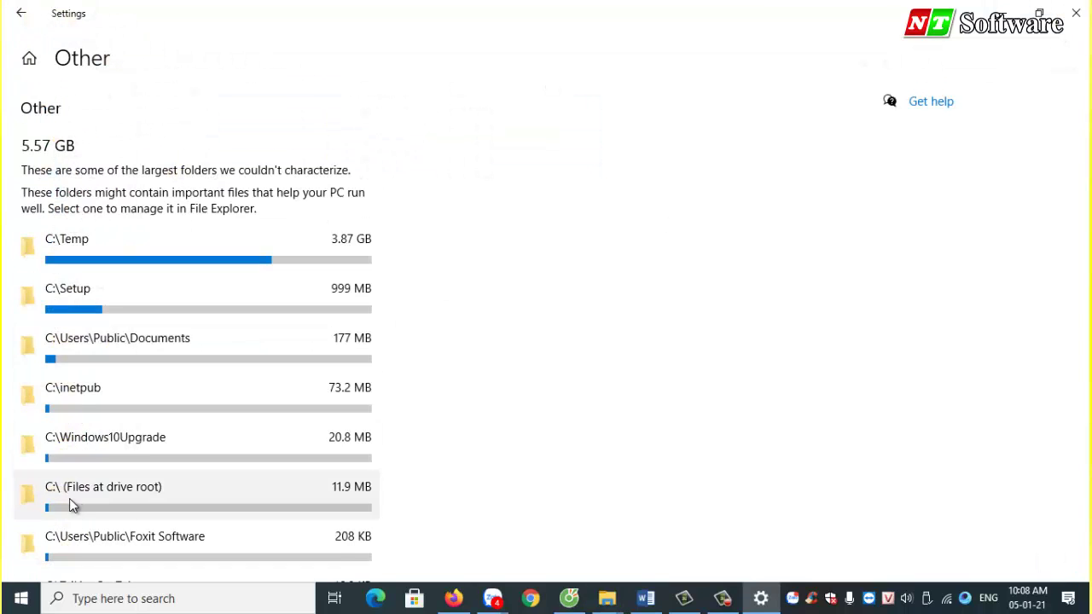
# - Look through the Other category's folder list, reopen C:\Temp to check its refreshed contents, and minimize its window
pyautogui.scroll(-2, 72, 500)
pyautogui.scroll(-1, 74, 502)
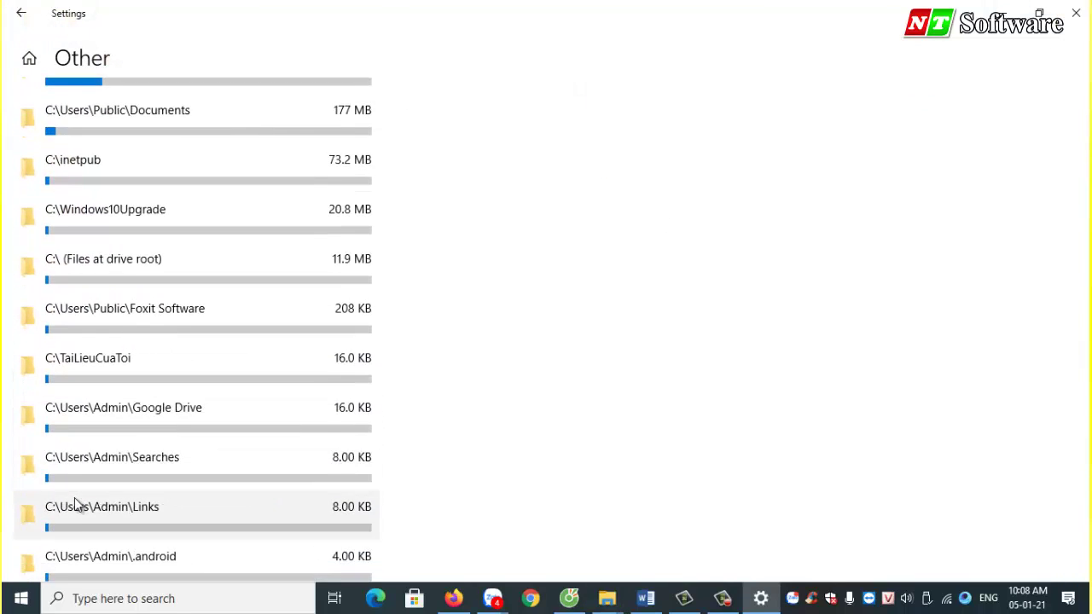
pyautogui.scroll(-1, 75, 505)
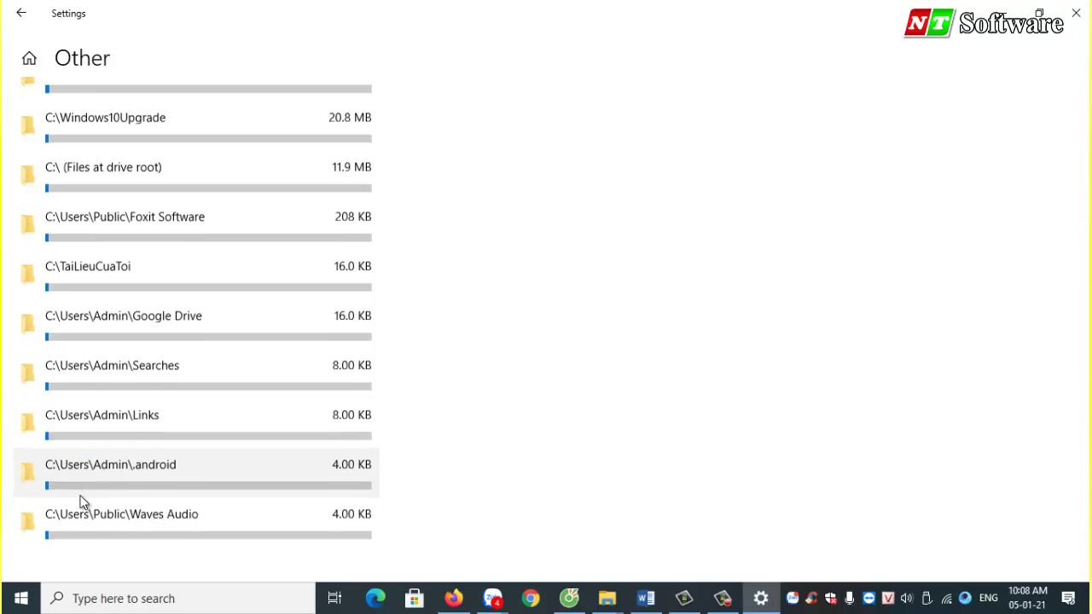
pyautogui.scroll(-1, 83, 502)
pyautogui.scroll(4, 94, 478)
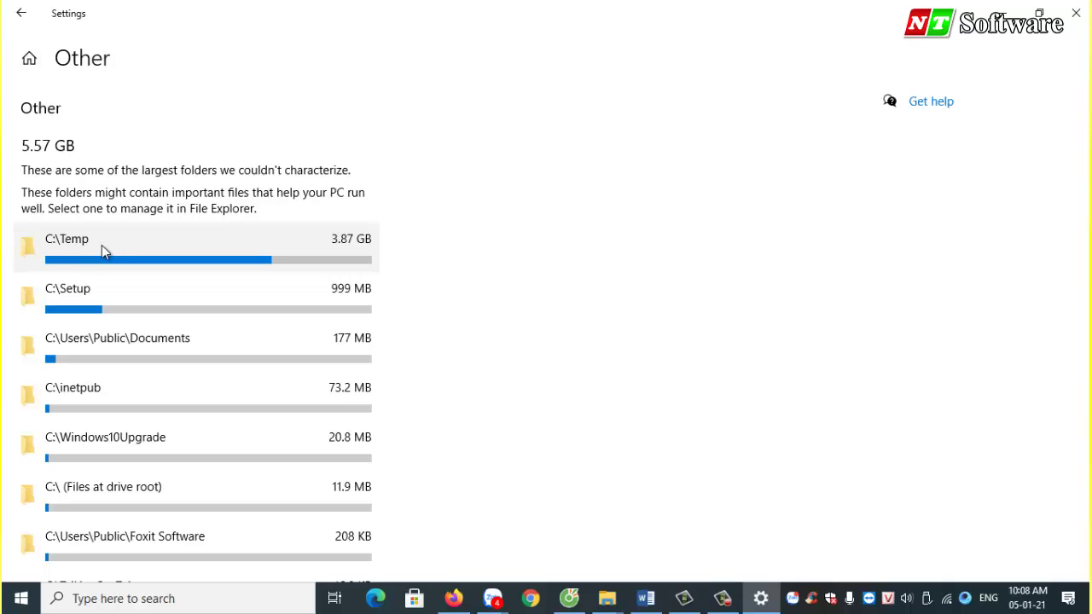
pyautogui.click(96, 247)
pyautogui.rightClick(217, 157)
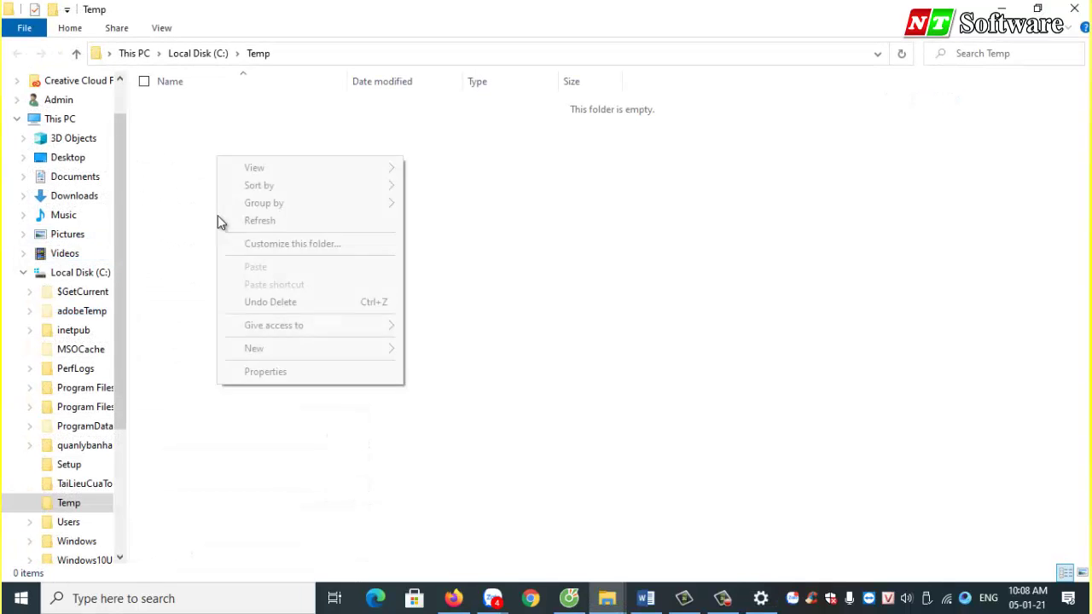
pyautogui.click(240, 222)
pyautogui.click(1000, 8)
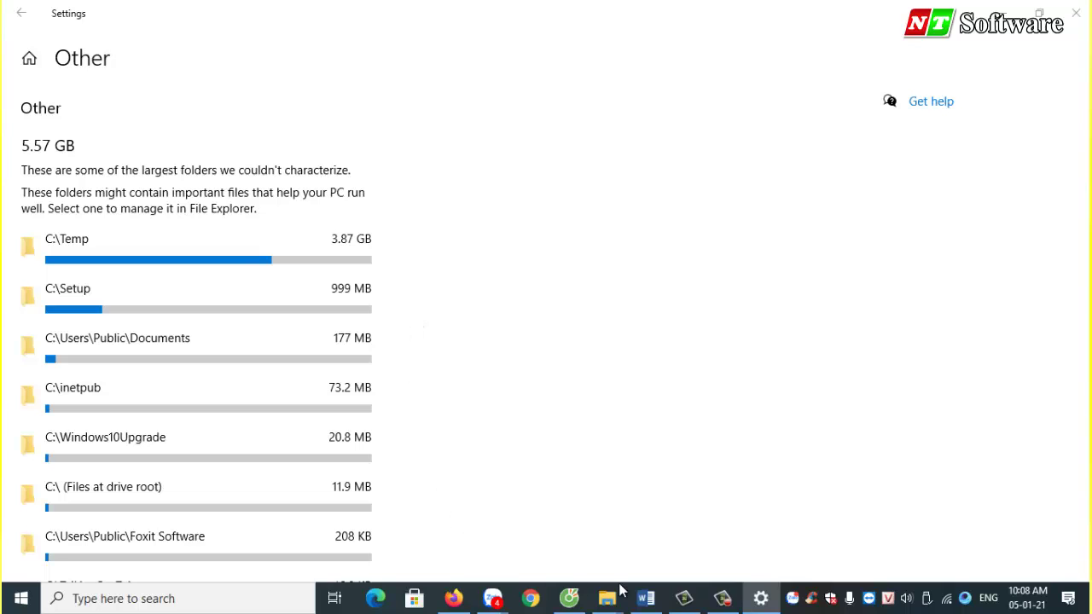
# - Switch to This PC in File Explorer, refresh it, and check the free space on Local Disk (C:)
pyautogui.press('super')
pyautogui.moveTo(606, 598)
pyautogui.click(546, 526)
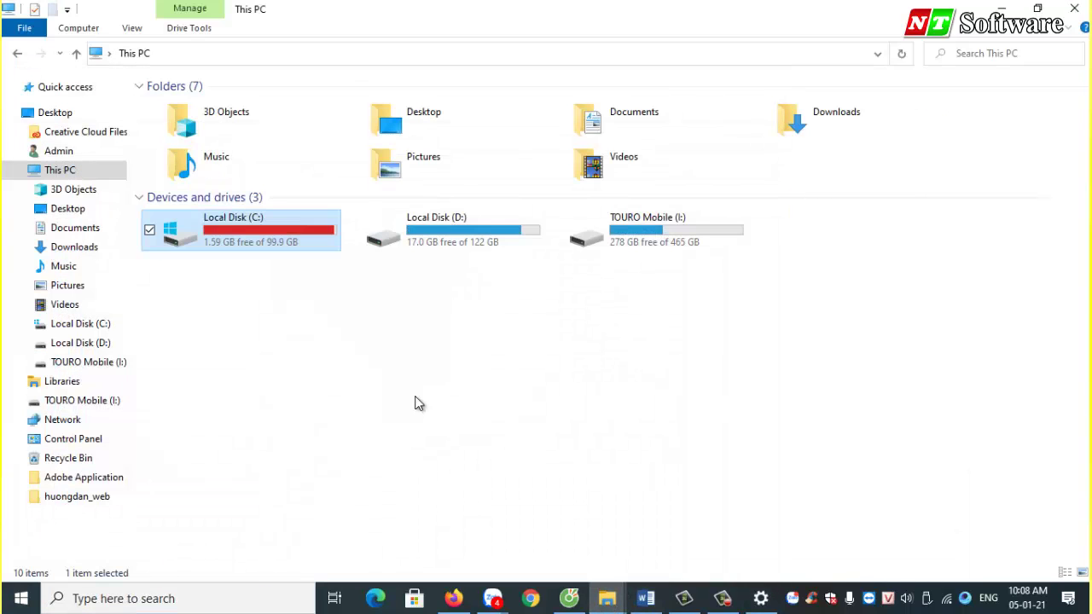
pyautogui.rightClick(309, 319)
pyautogui.click(335, 391)
pyautogui.click(244, 248)
# - Empty the Recycle Bin from the desktop, confirming the permanent deletion of all its items
pyautogui.press('super+d')
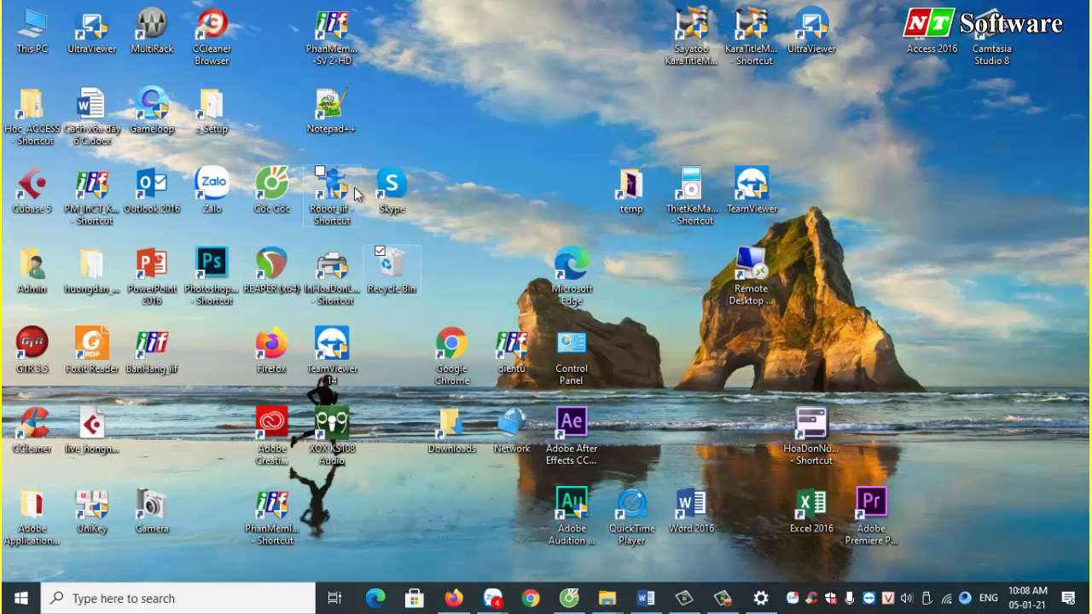
pyautogui.rightClick(388, 265)
pyautogui.click(418, 287)
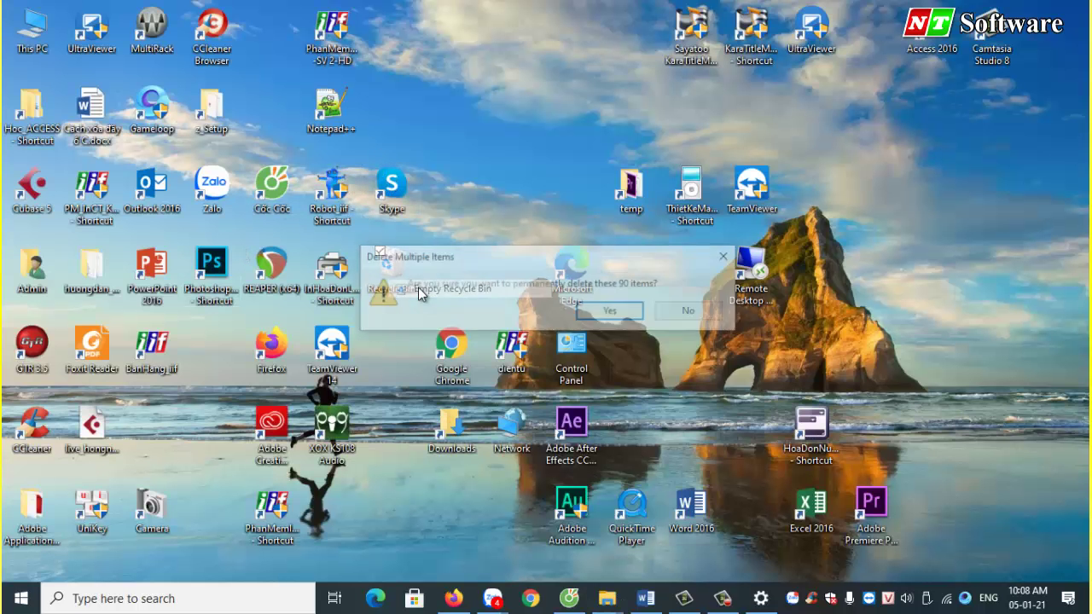
pyautogui.click(610, 309)
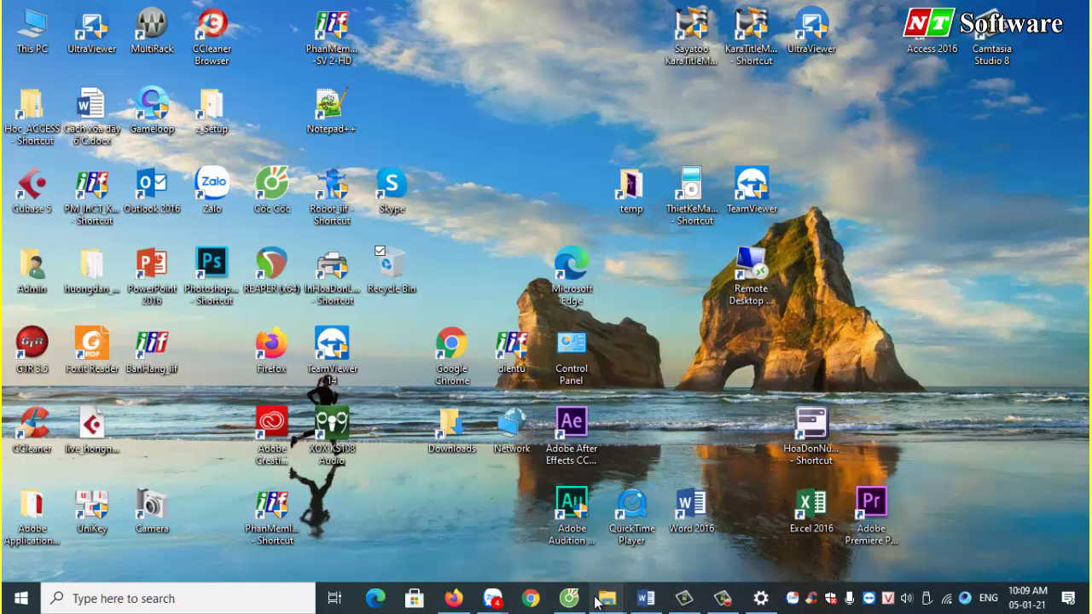
# - Reopen the This PC window, refresh it, and recheck Local Disk (C:) for freed space
pyautogui.moveTo(607, 598)
pyautogui.click(346, 524)
pyautogui.rightClick(249, 324)
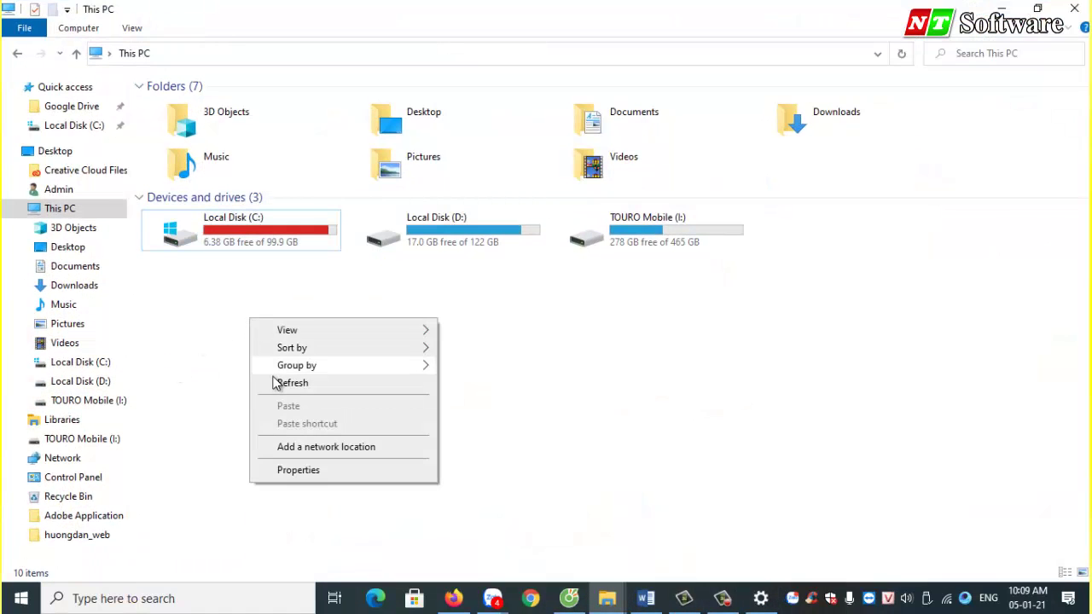
pyautogui.click(286, 383)
pyautogui.click(212, 251)
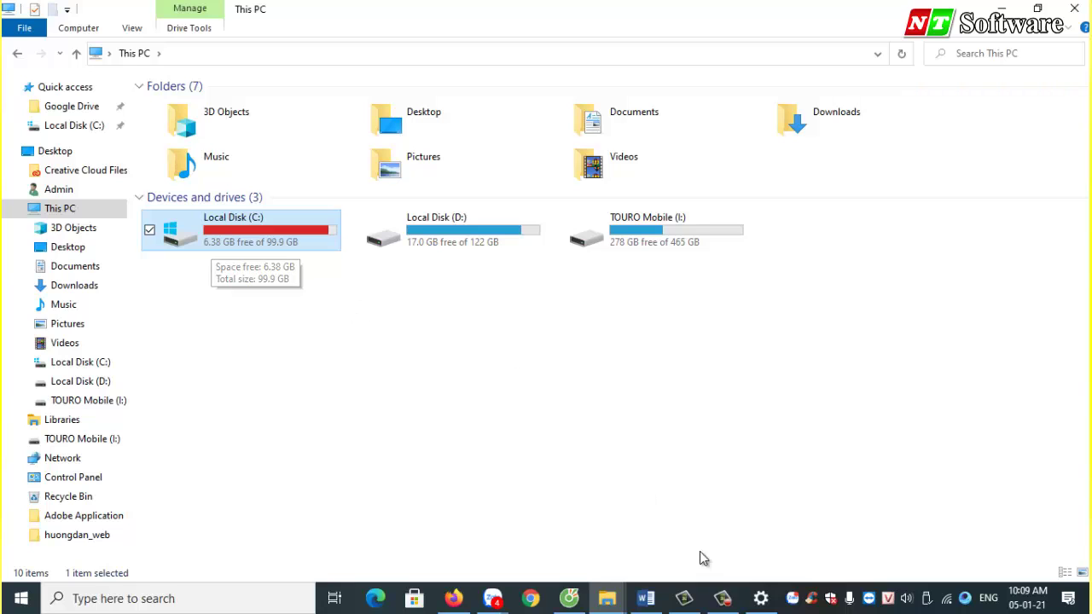
# - Go back to the Storage settings, open Temporary files for Local Disk (C:), and remove the preselected file types
pyautogui.click(760, 599)
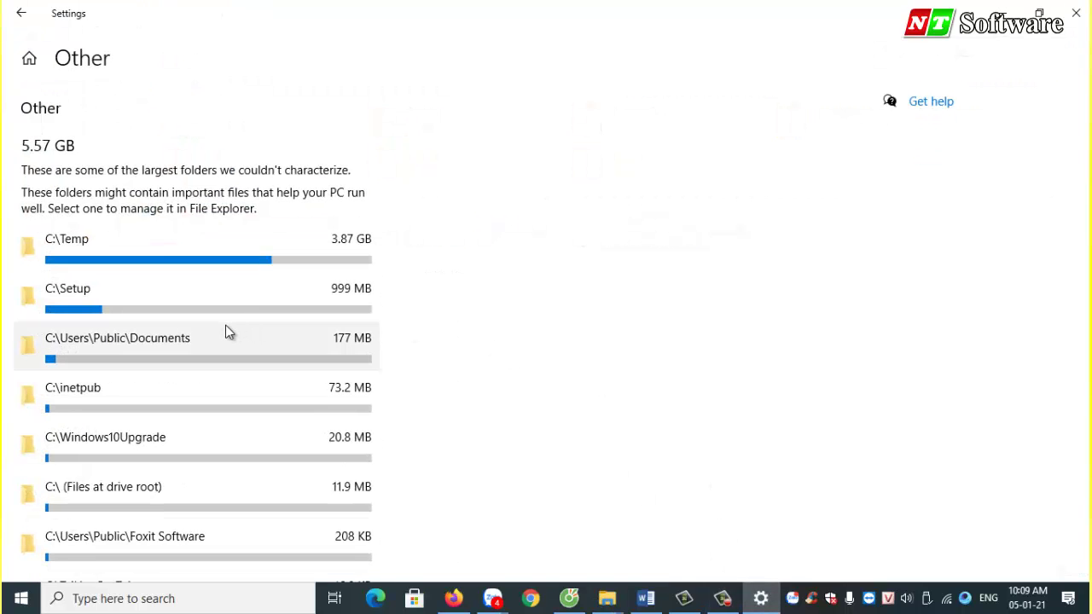
pyautogui.scroll(-2, 225, 325)
pyautogui.scroll(2, 226, 325)
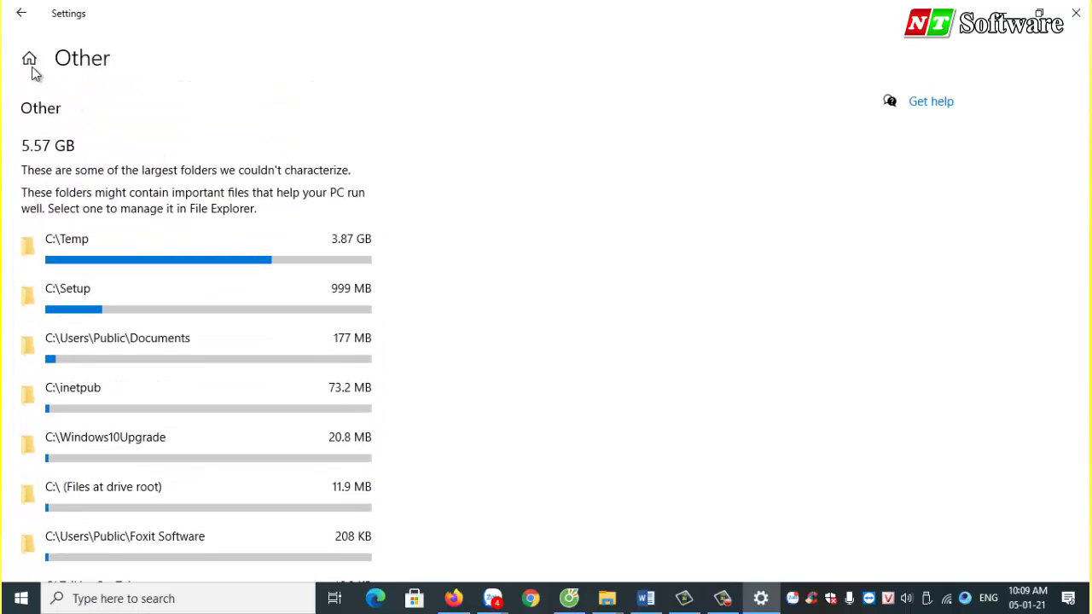
pyautogui.click(17, 9)
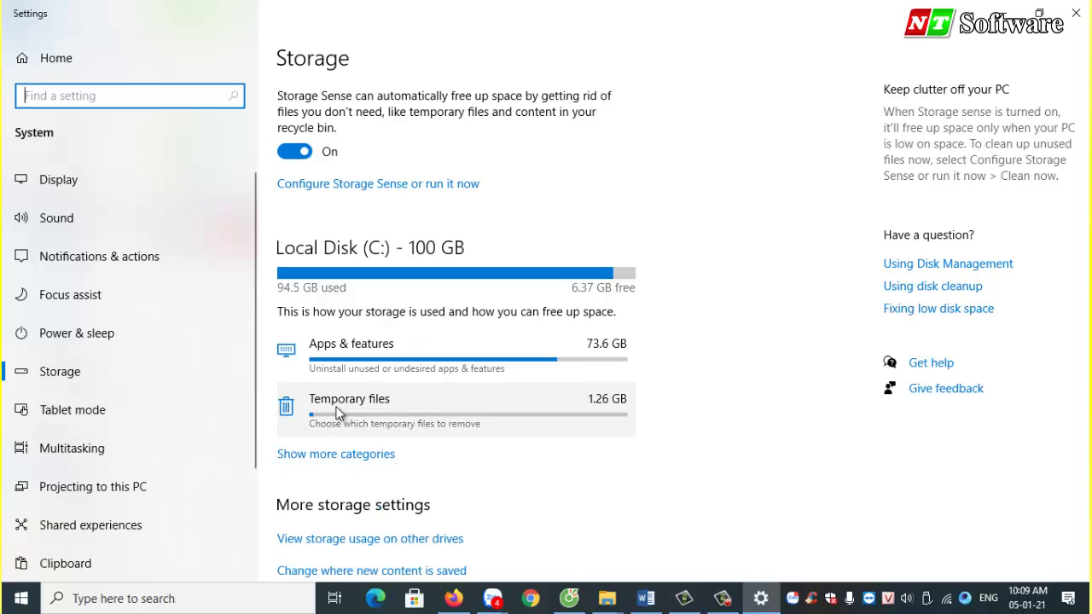
pyautogui.click(466, 410)
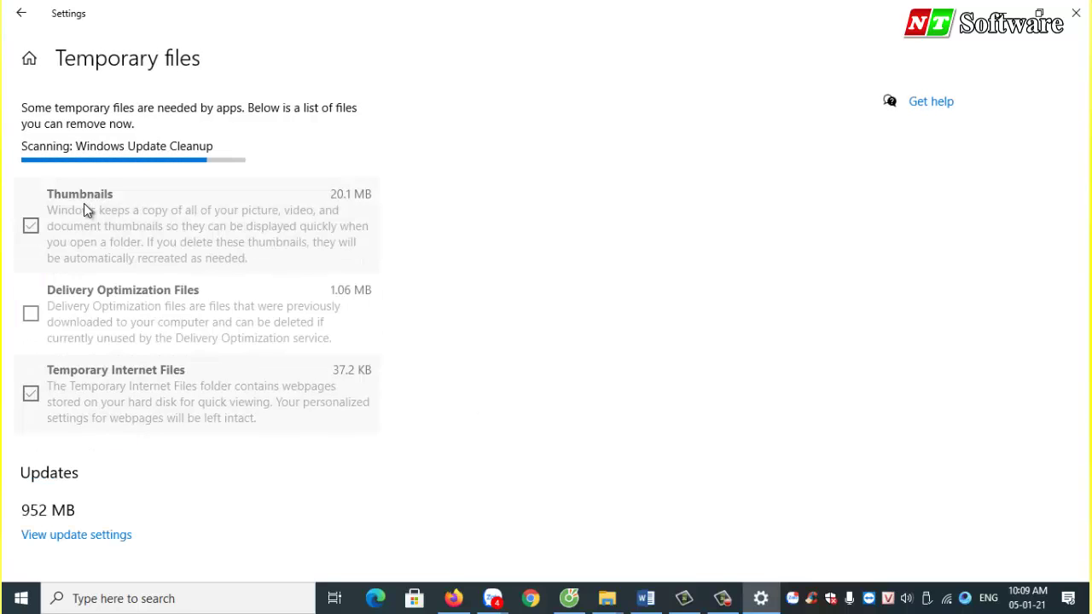
pyautogui.scroll(-4, 114, 364)
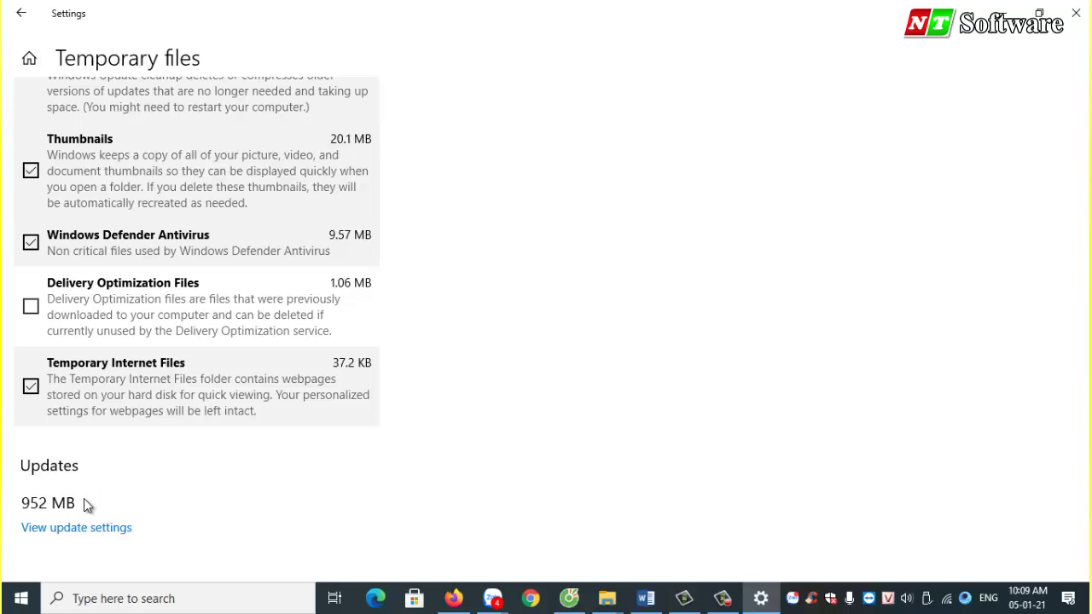
pyautogui.scroll(3, 83, 498)
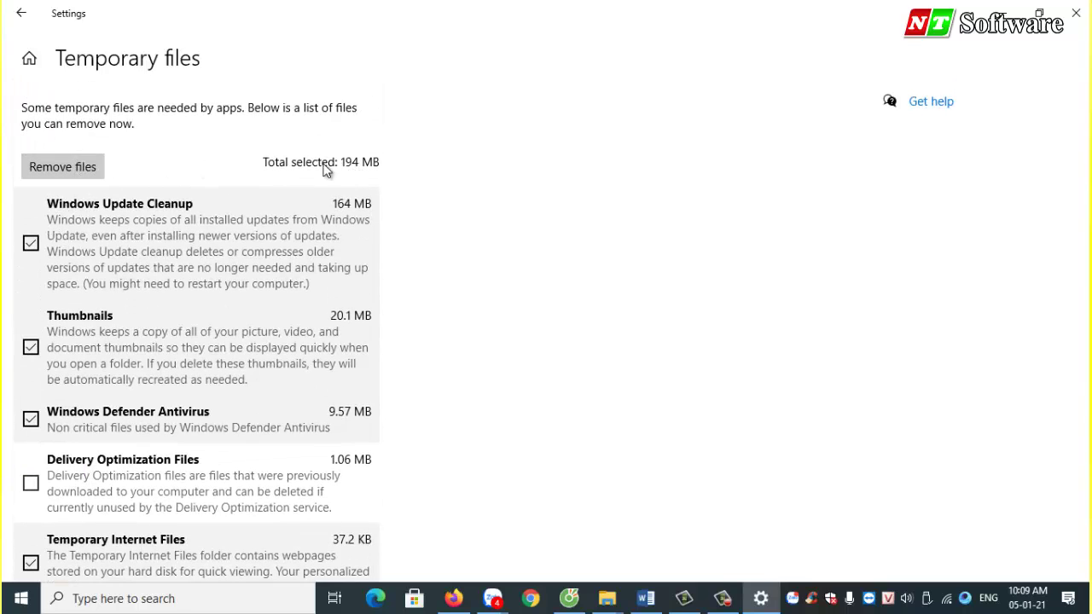
pyautogui.click(83, 170)
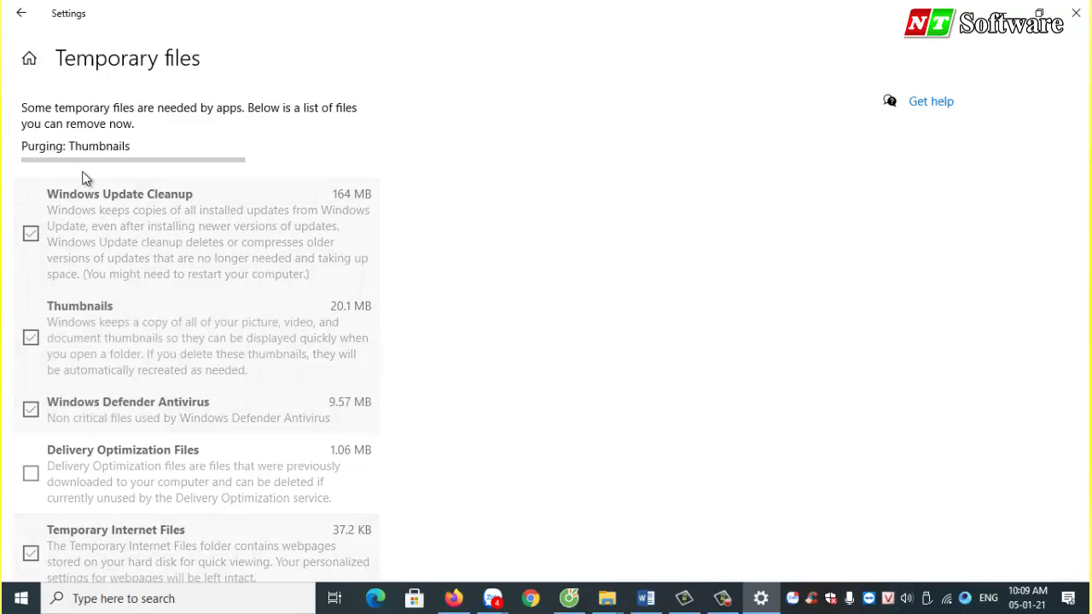
# - Review the remaining temporary file types and open the update settings for the Updates section
pyautogui.scroll(-3, 113, 187)
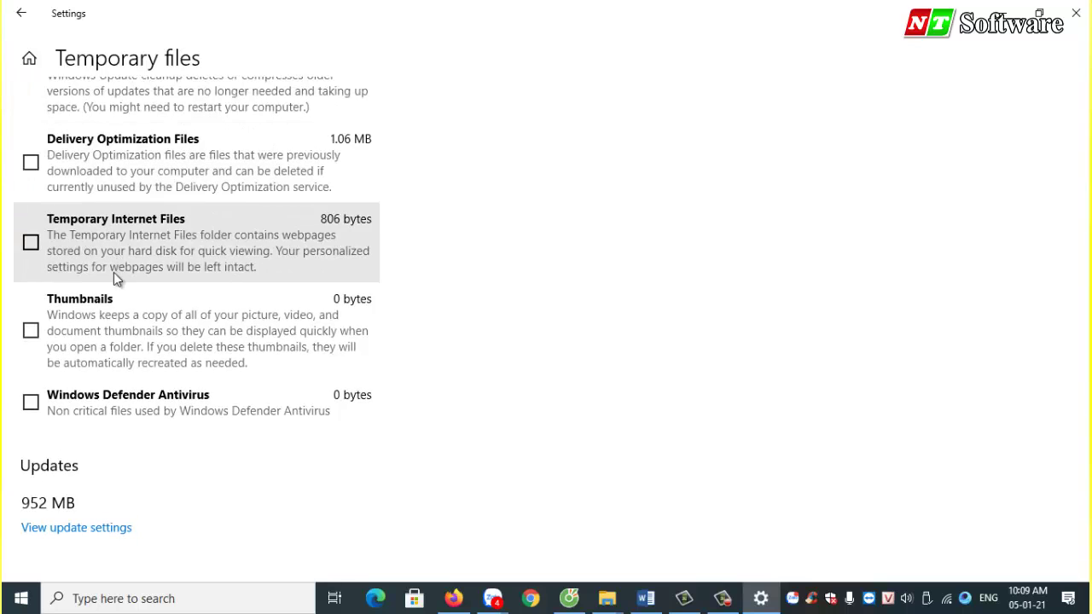
pyautogui.scroll(3, 114, 272)
pyautogui.scroll(-1, 114, 282)
pyautogui.scroll(-3, 111, 275)
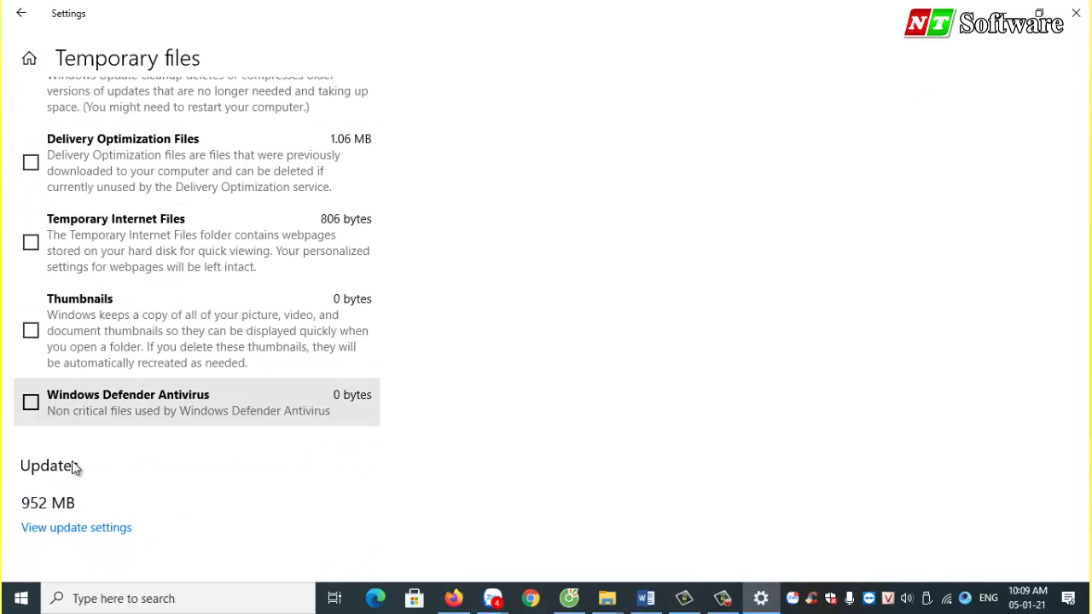
pyautogui.click(60, 528)
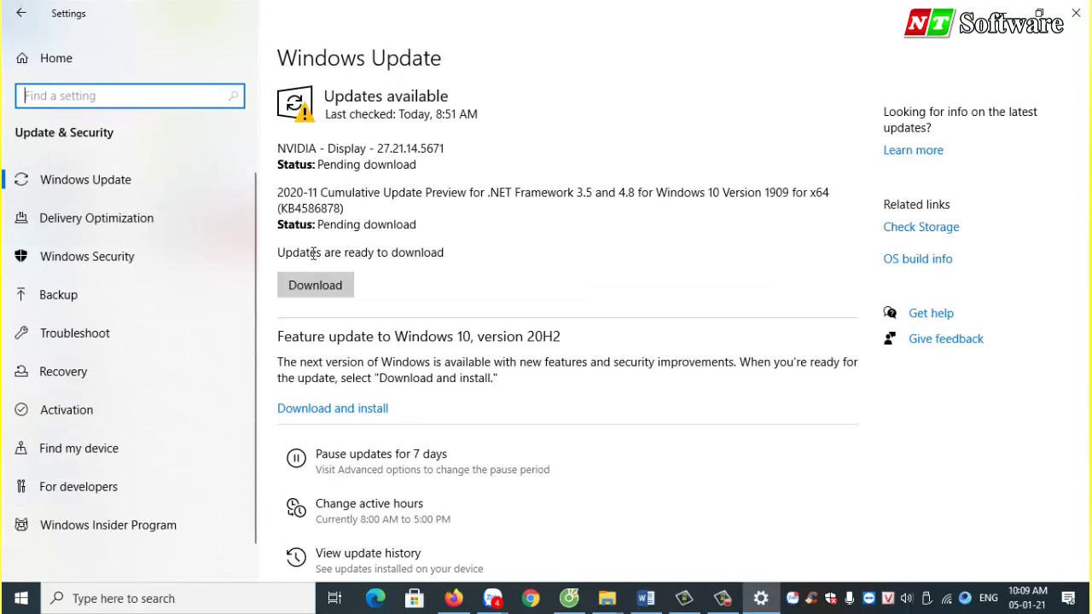
# - Look over the Windows Update page, close Settings, and refresh This PC to recheck the free space on Local Disk (C:)
pyautogui.scroll(-1, 313, 254)
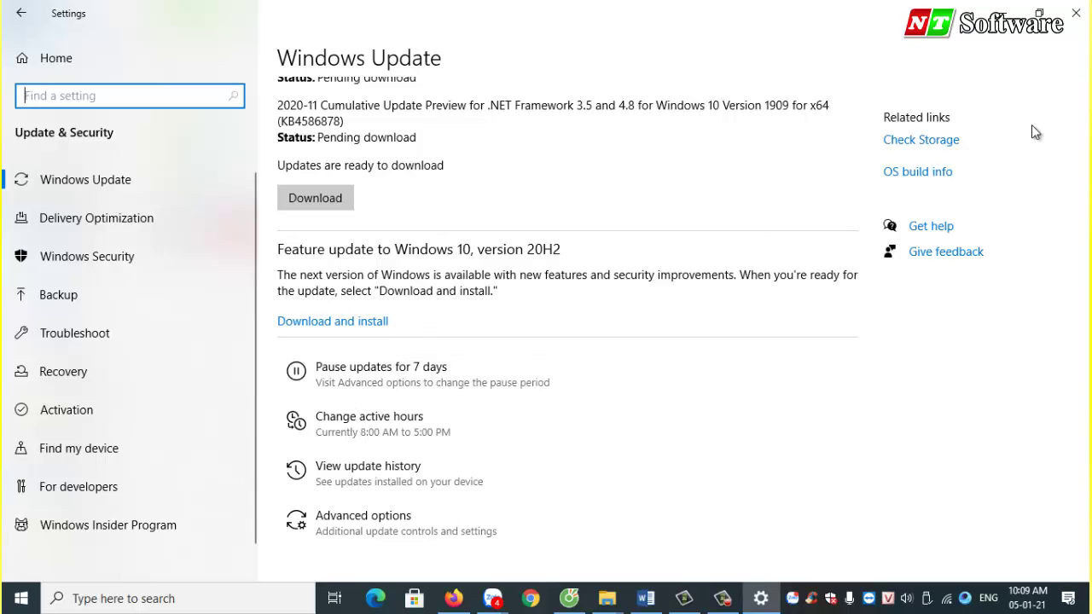
pyautogui.click(1076, 13)
pyautogui.rightClick(333, 330)
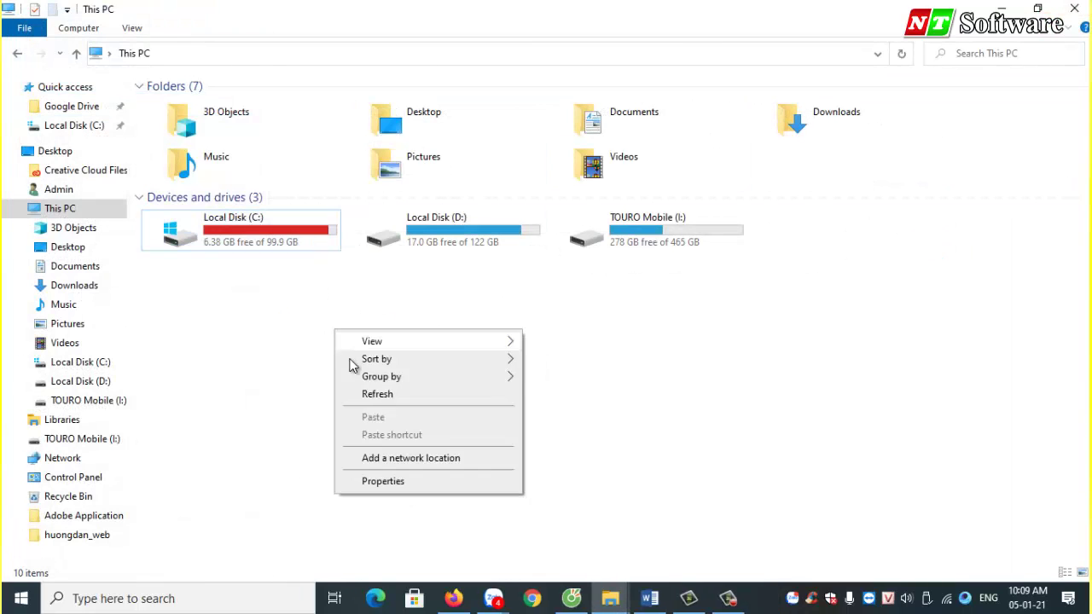
pyautogui.click(358, 393)
pyautogui.click(237, 236)
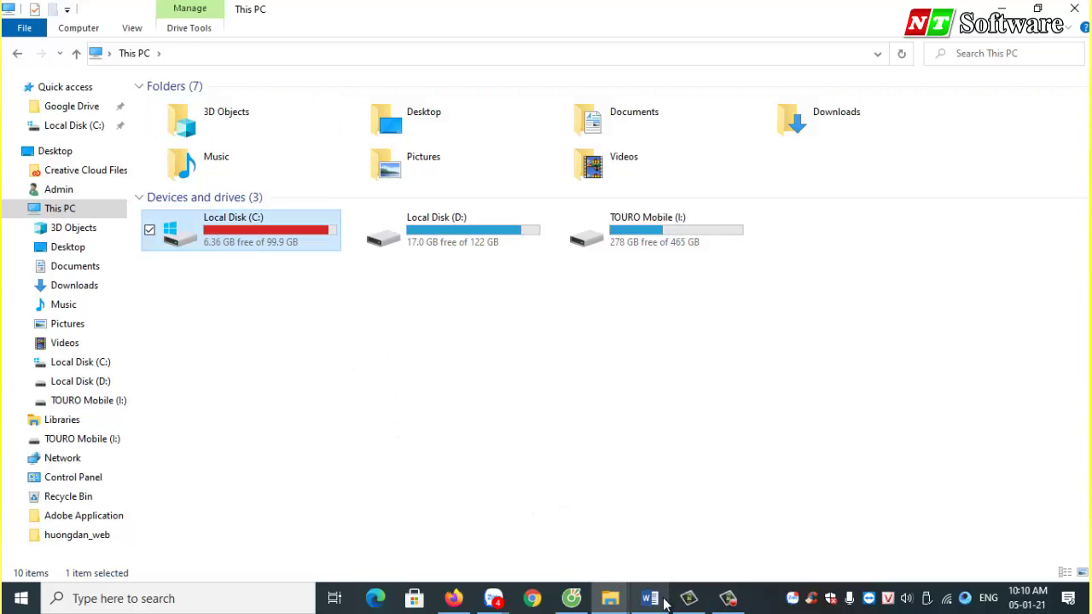
# - Switch to the Word document and review items 3 and 4, highlighting the Storage, file search history and Control Panel text
pyautogui.moveTo(666, 603)
pyautogui.click(655, 546)
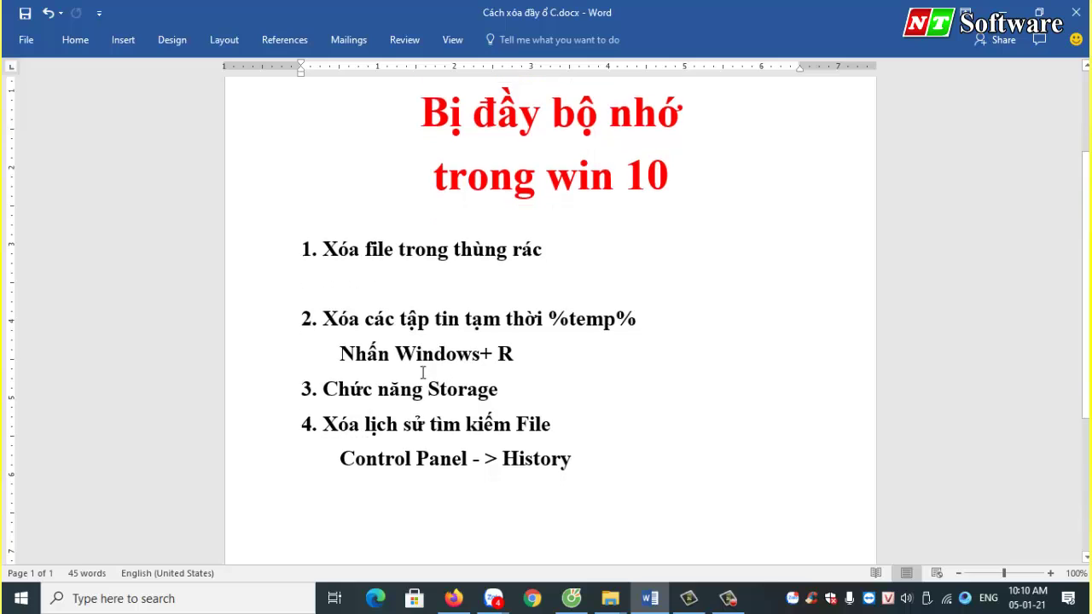
pyautogui.scroll(-1, 422, 372)
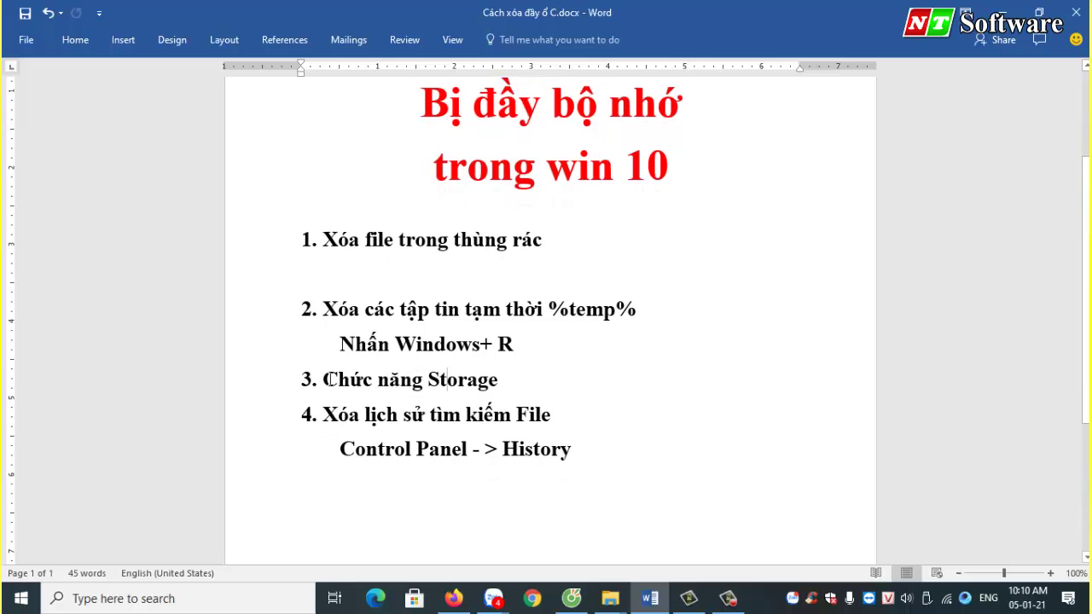
pyautogui.moveTo(329, 379); pyautogui.dragTo(513, 384)
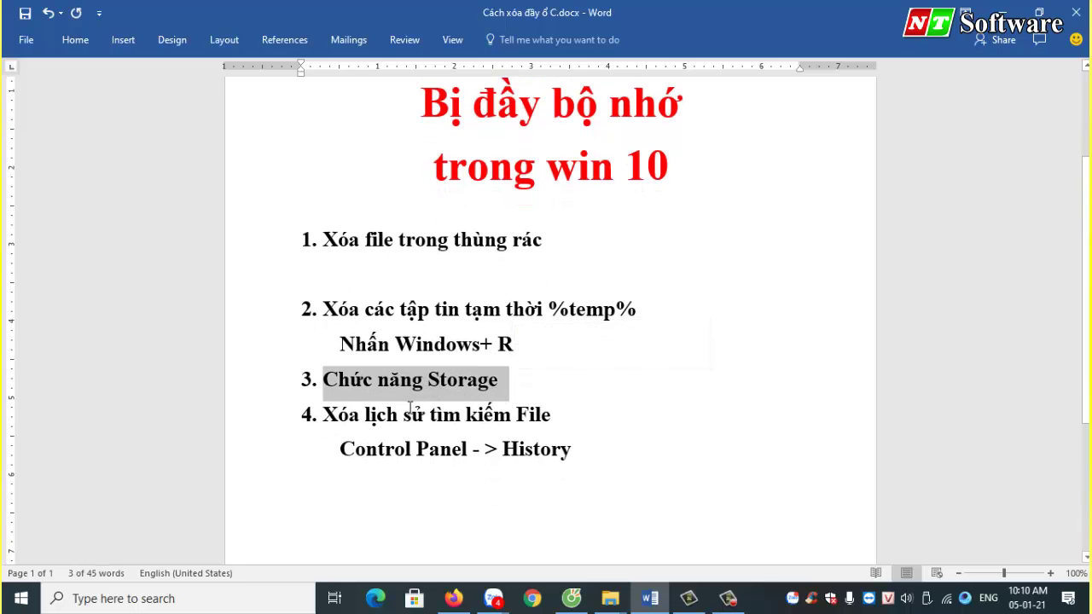
pyautogui.moveTo(330, 415); pyautogui.dragTo(503, 417)
pyautogui.click(412, 448)
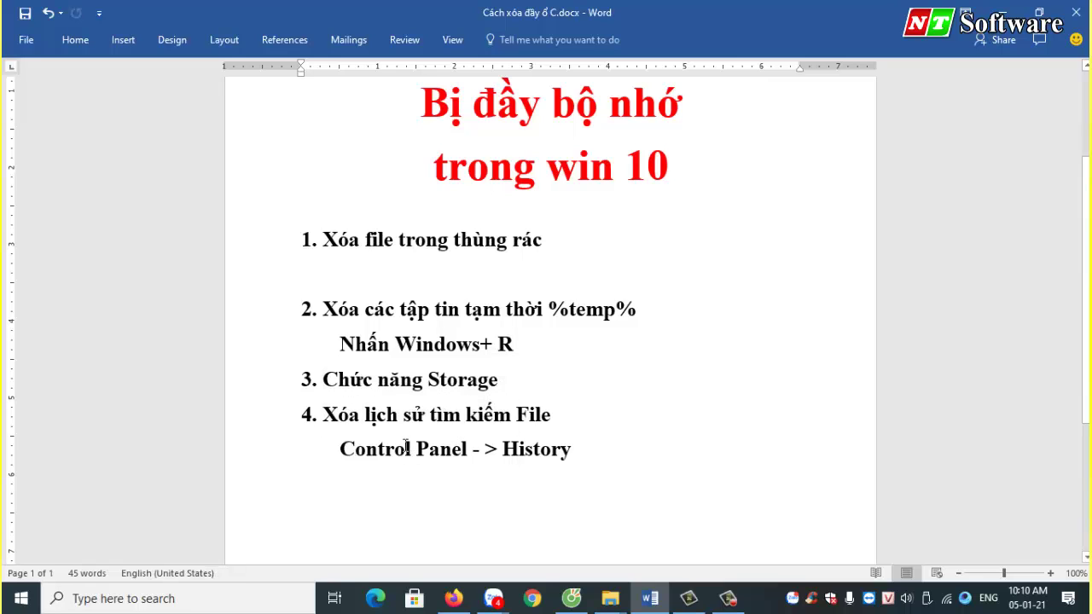
pyautogui.moveTo(340, 449); pyautogui.dragTo(473, 450)
# - Search Windows for "control" and open the Control Panel
pyautogui.click(262, 606)
pyautogui.write('control')
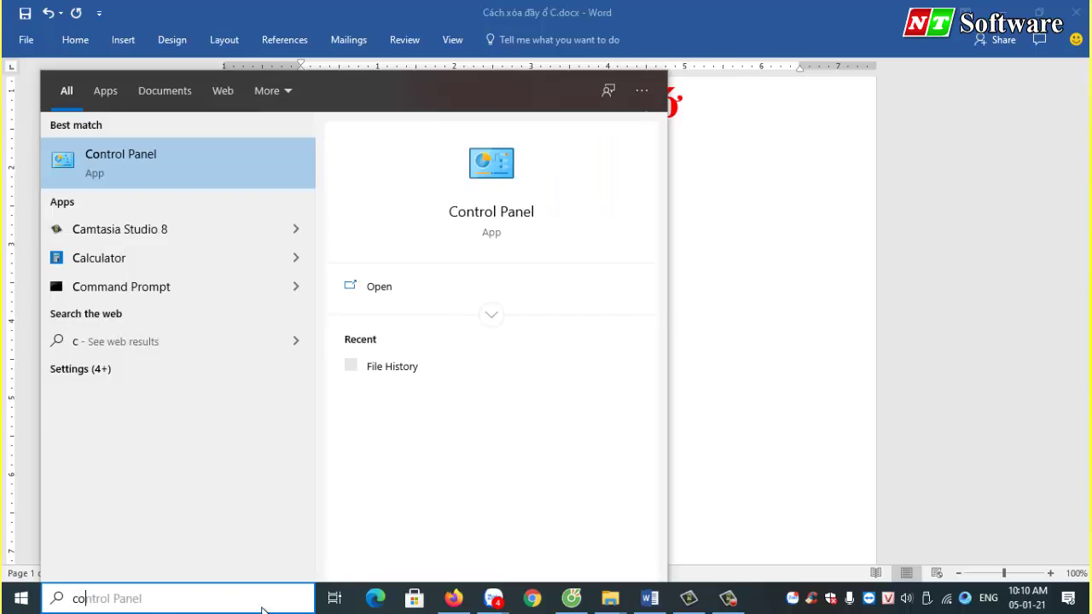
pyautogui.click(280, 175)
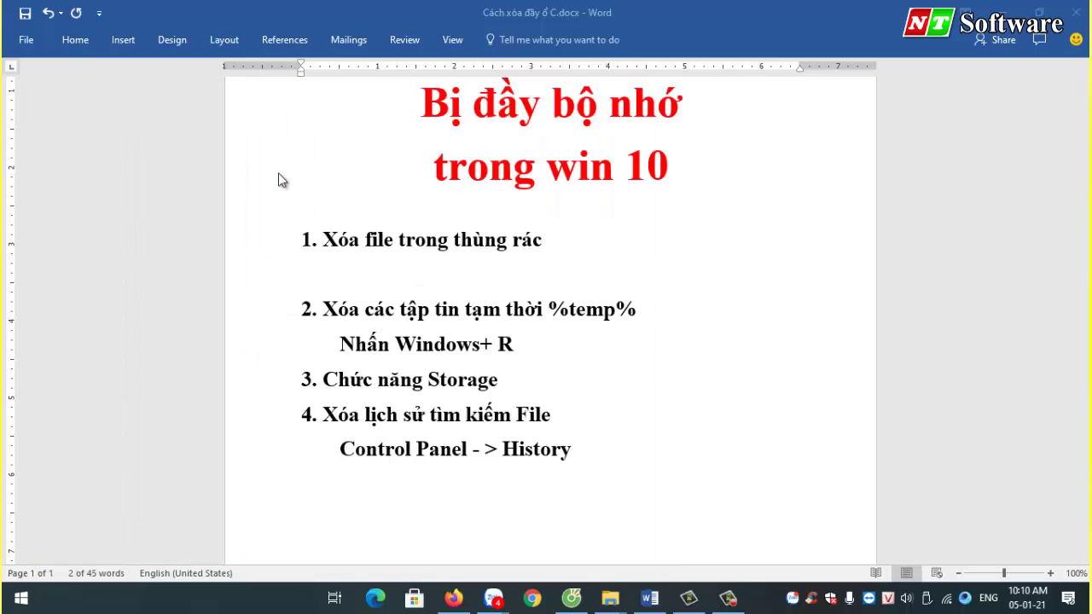
# - Find File History in the Control Panel with the search "histo", turn it on, and close the window
pyautogui.click(930, 110)
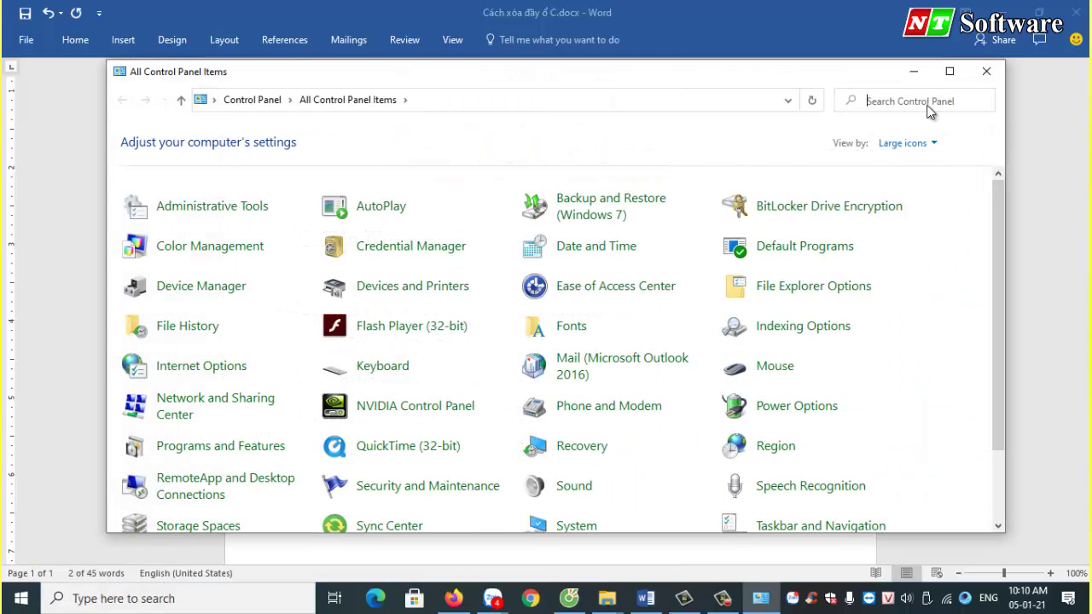
pyautogui.write('histo')
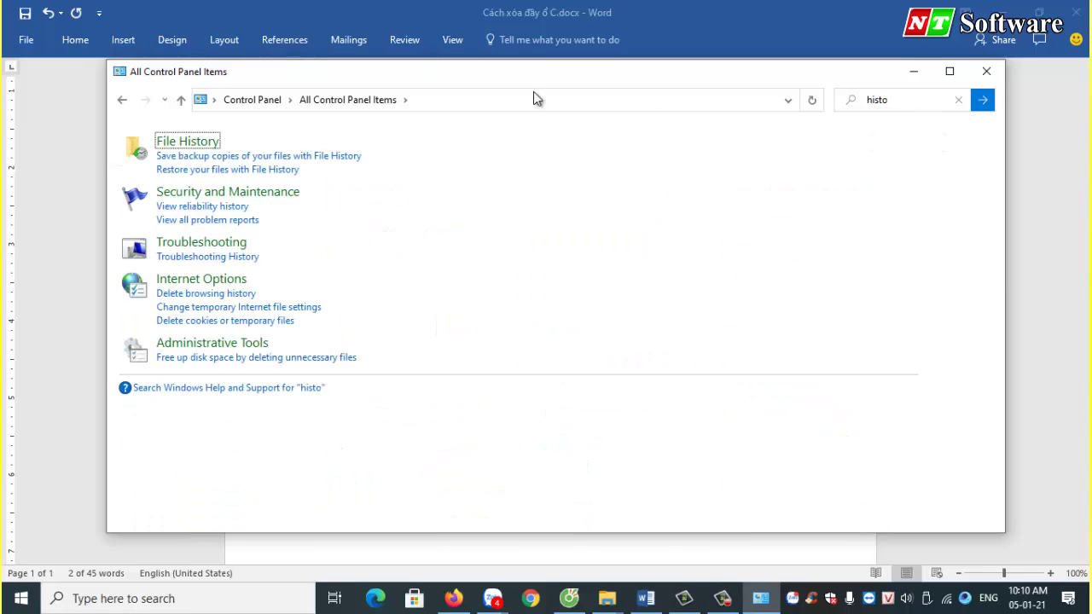
pyautogui.click(171, 145)
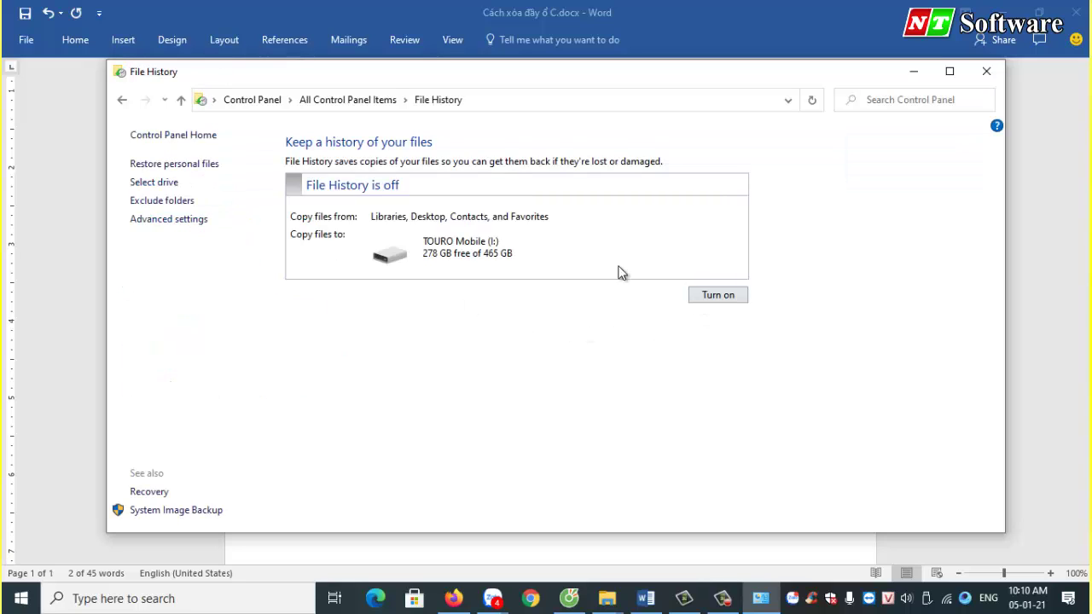
pyautogui.click(713, 297)
pyautogui.click(980, 75)
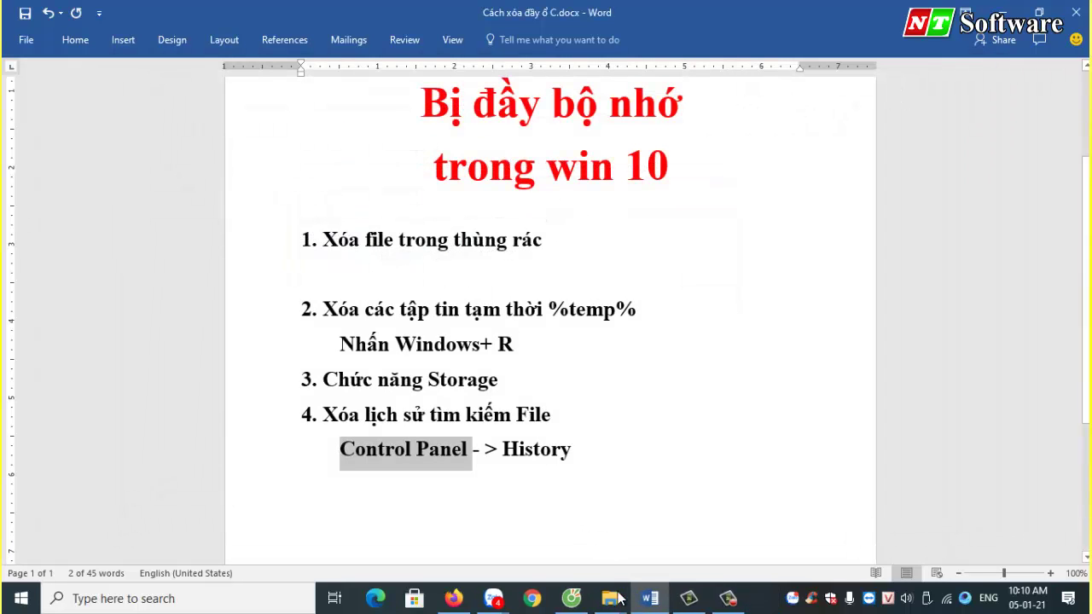
# - Return to the This PC window and check the free space on Local Disk (C:), leaving the drive deselected
pyautogui.moveTo(610, 597)
pyautogui.click(350, 524)
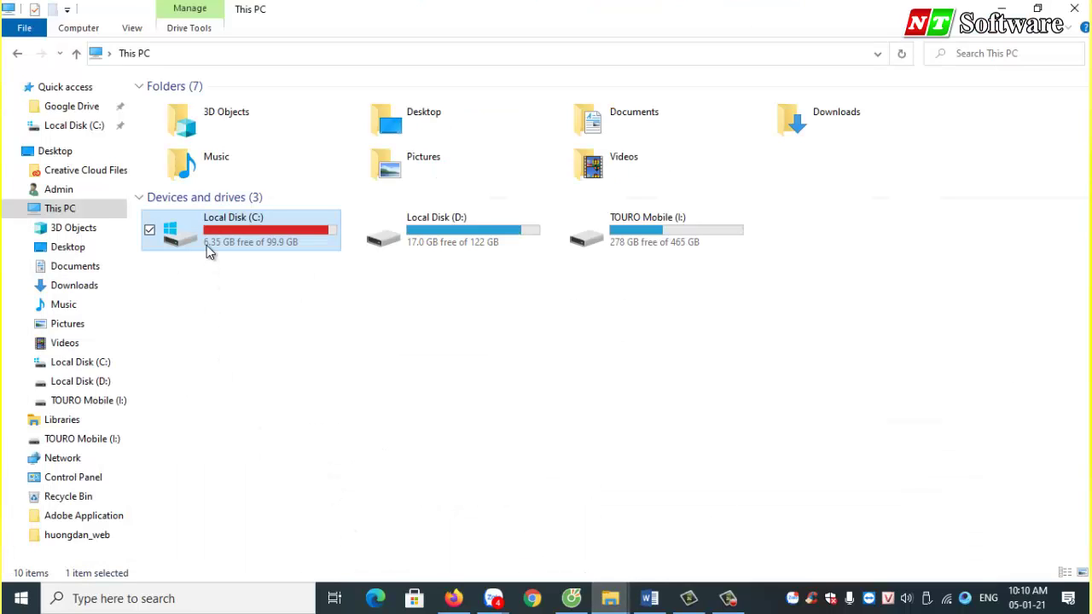
pyautogui.moveTo(206, 245)
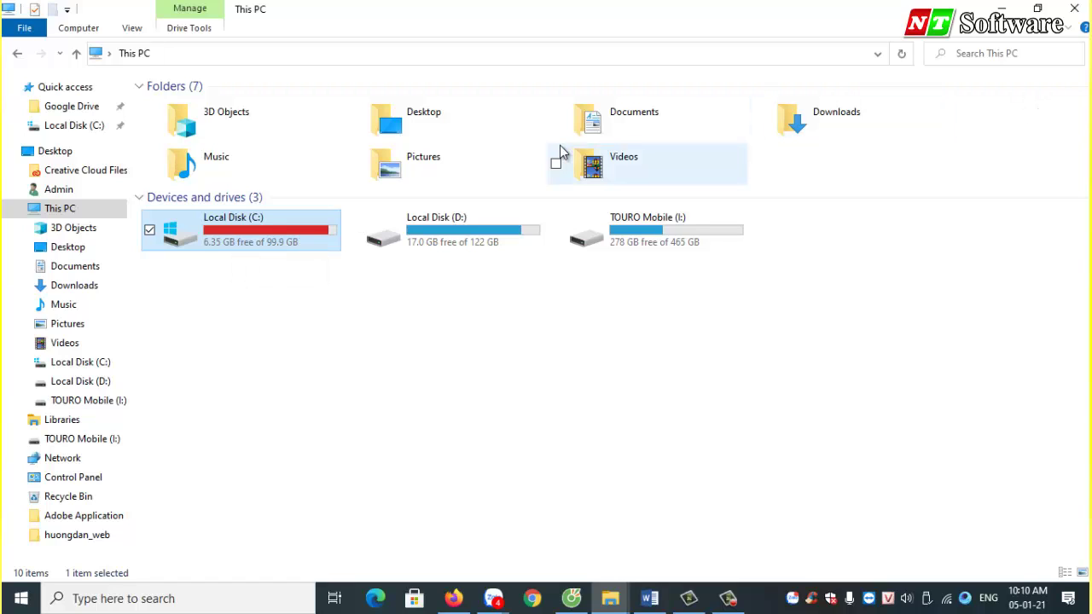
pyautogui.moveTo(561, 153)
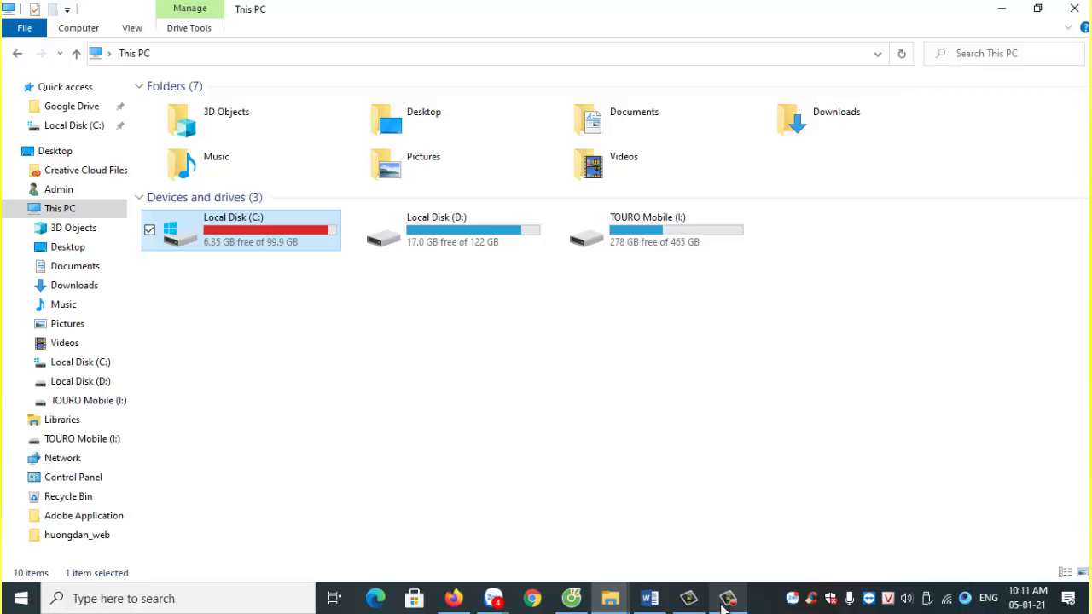
pyautogui.click(650, 450)
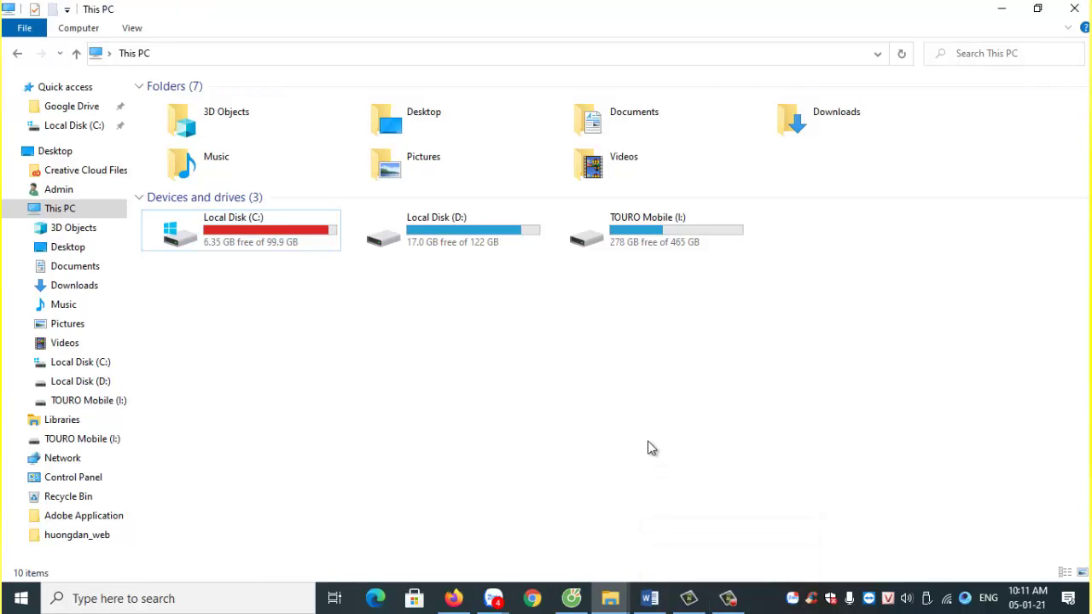